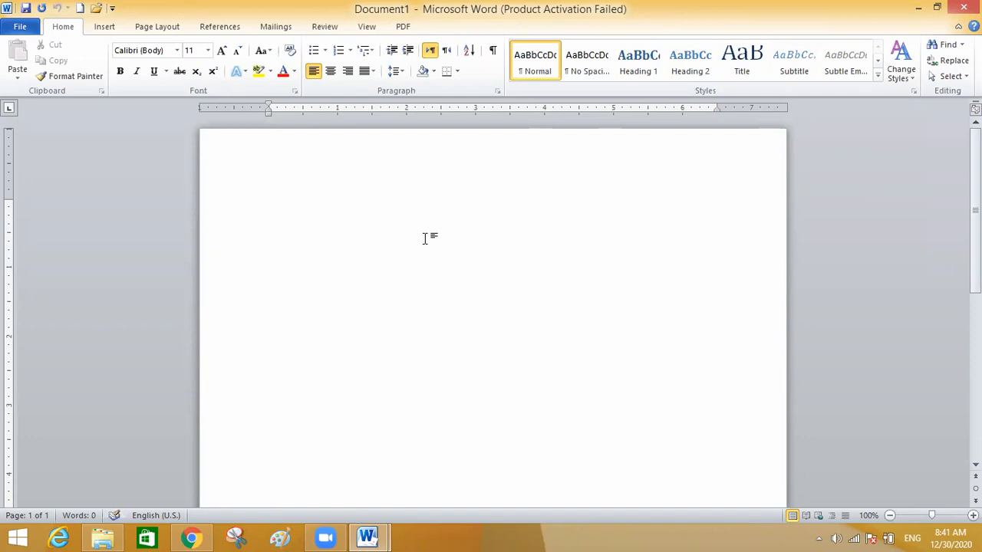
# Step: Write "Royal Educational Instiute" as the first line of the document and set its font size to 20
pyautogui.write('Royal Educational')
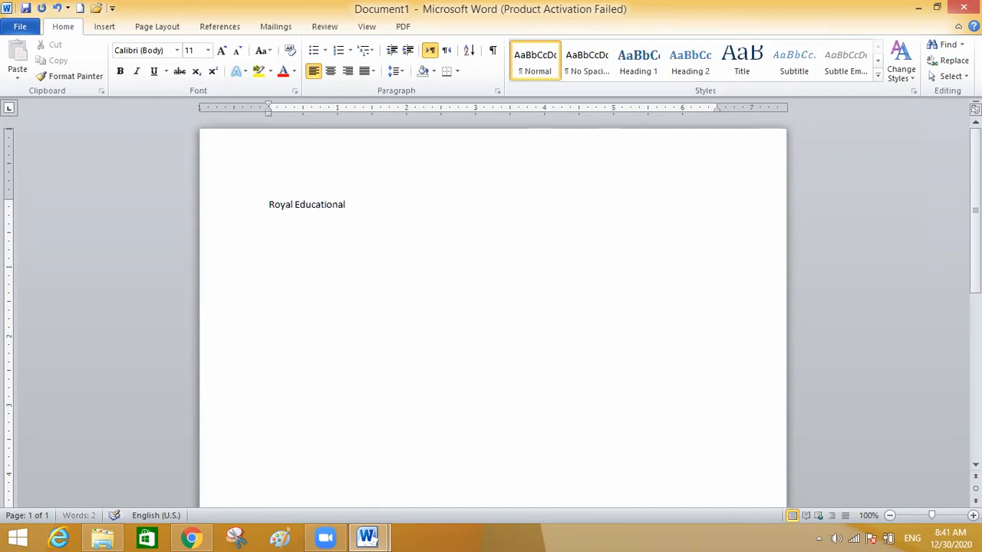
pyautogui.write(' Instiute')
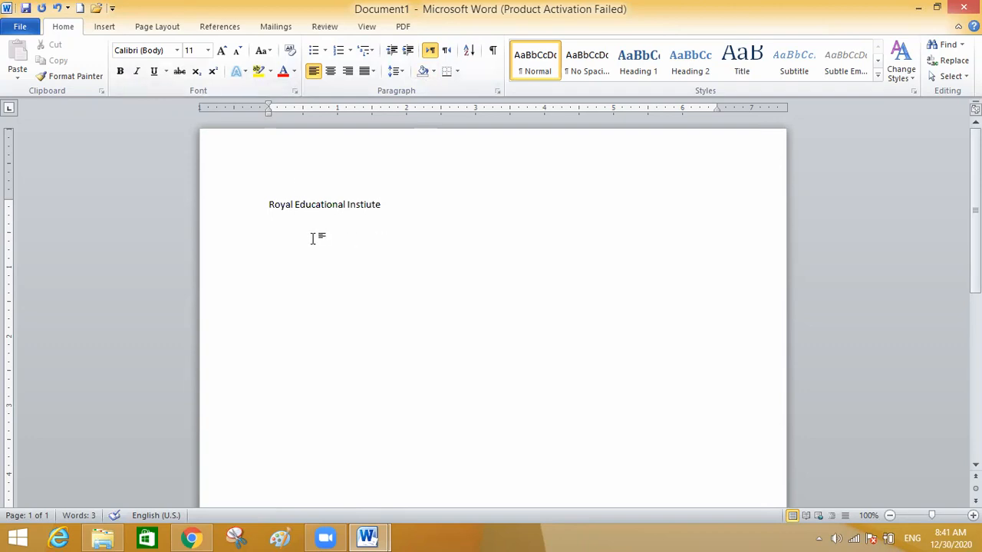
pyautogui.moveTo(265, 206); pyautogui.dragTo(396, 210)
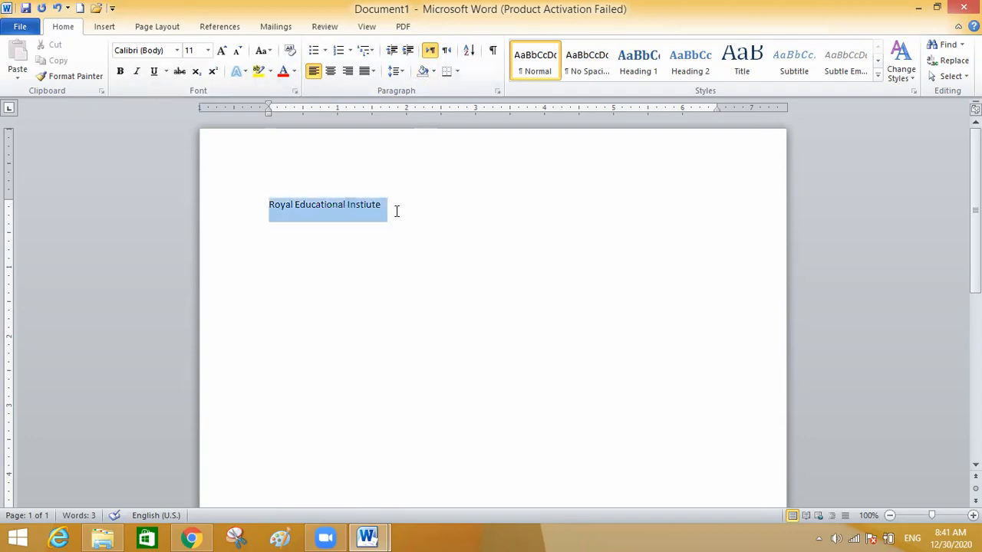
pyautogui.click(206, 52)
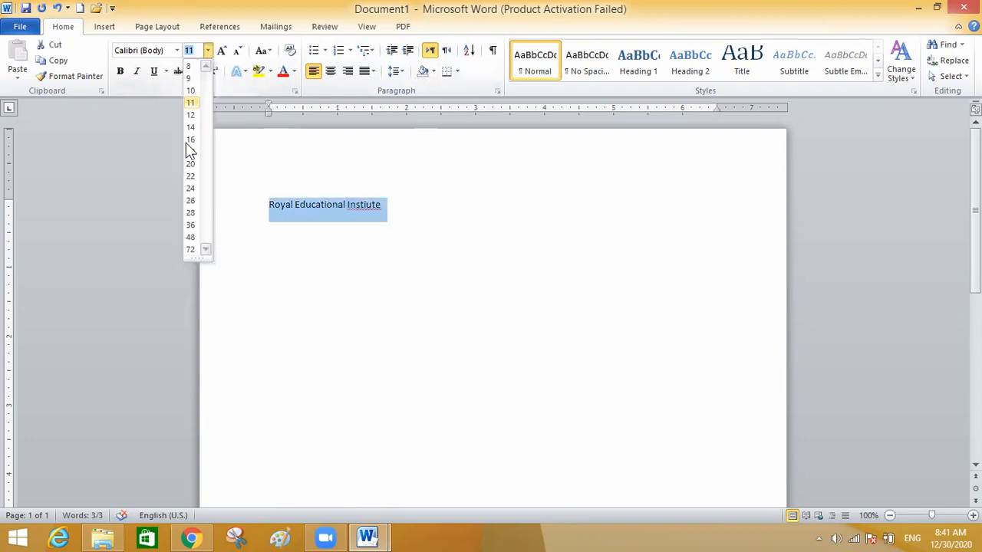
pyautogui.click(194, 164)
# Step: Correct the misspelled last word of the line to the suggested spelling "Institute"
pyautogui.click(411, 306)
pyautogui.rightClick(445, 208)
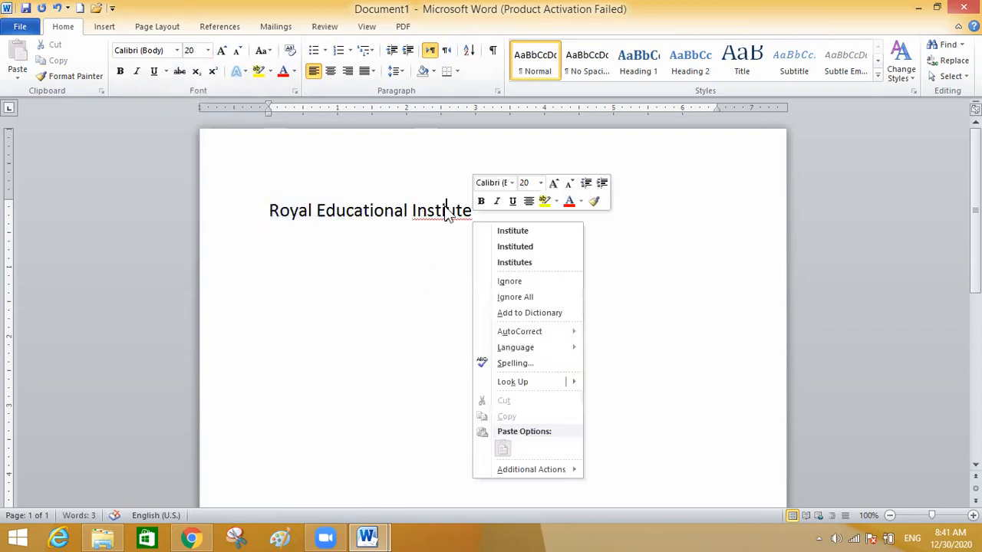
pyautogui.click(509, 230)
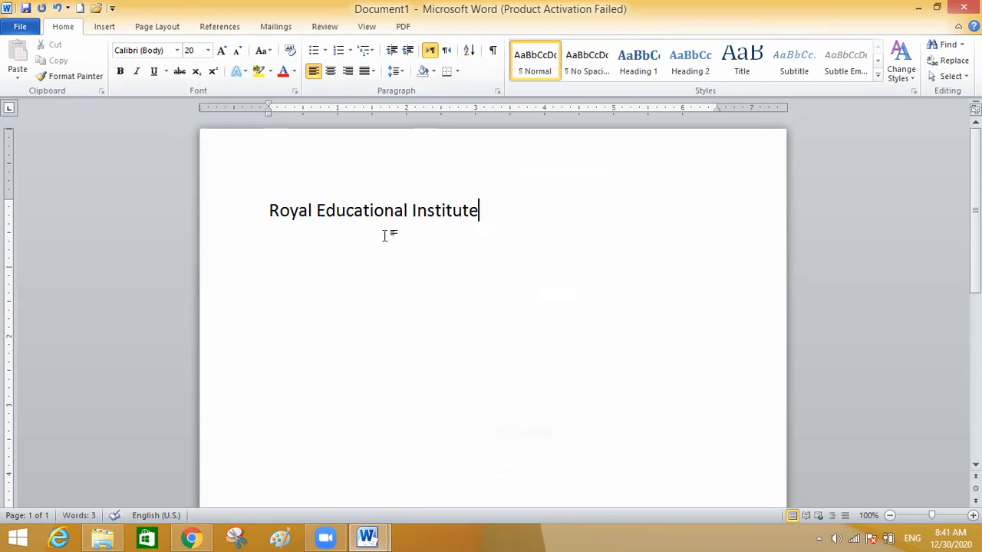
# Step: Add a second line reading "Royal Educational Institute" in the standard red font color
pyautogui.press('Return')
pyautogui.click(294, 73)
pyautogui.click(298, 193)
pyautogui.write('Royal Edu')
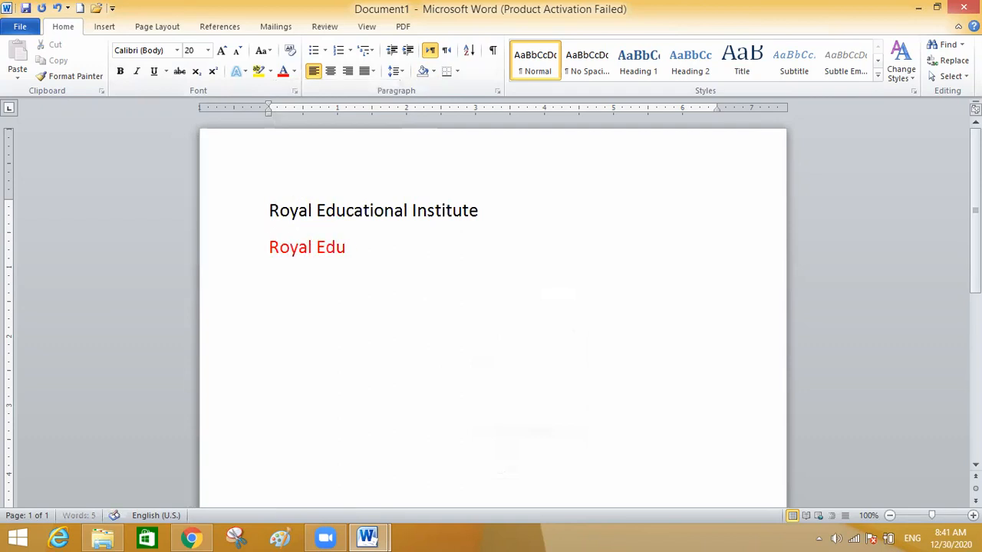
pyautogui.write('cational In')
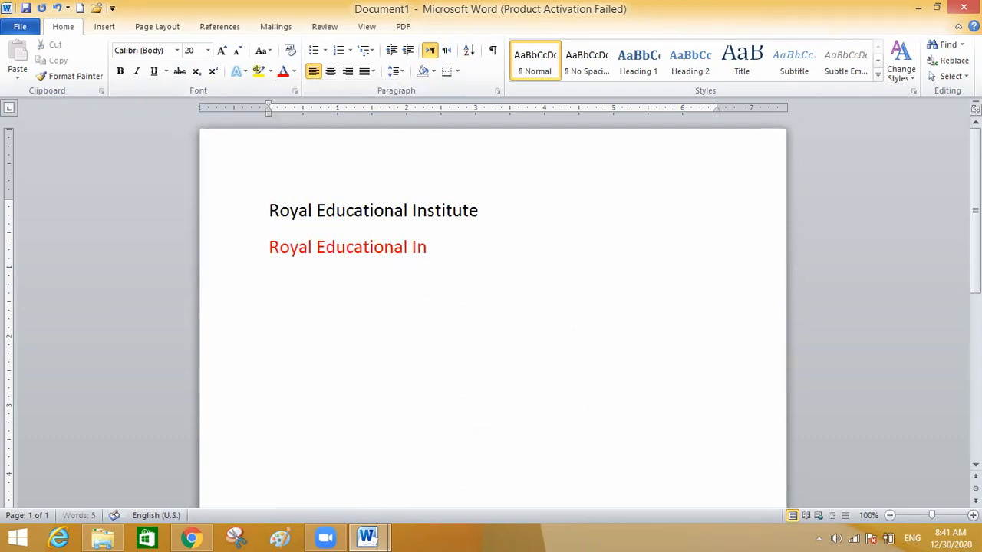
pyautogui.write('stitute')
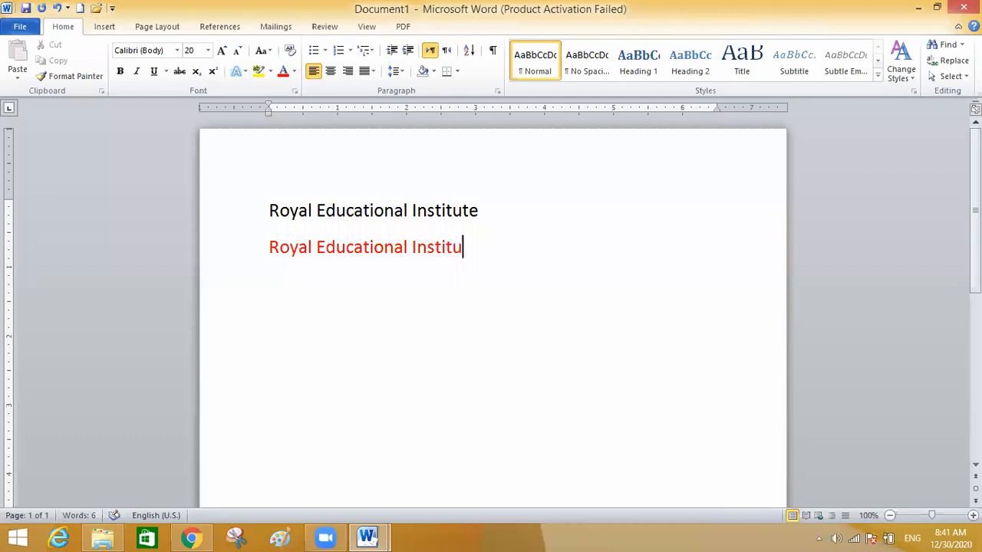
# Step: Add a third line reading "Royal Educational Institute" in the standard green font color
pyautogui.press('Return')
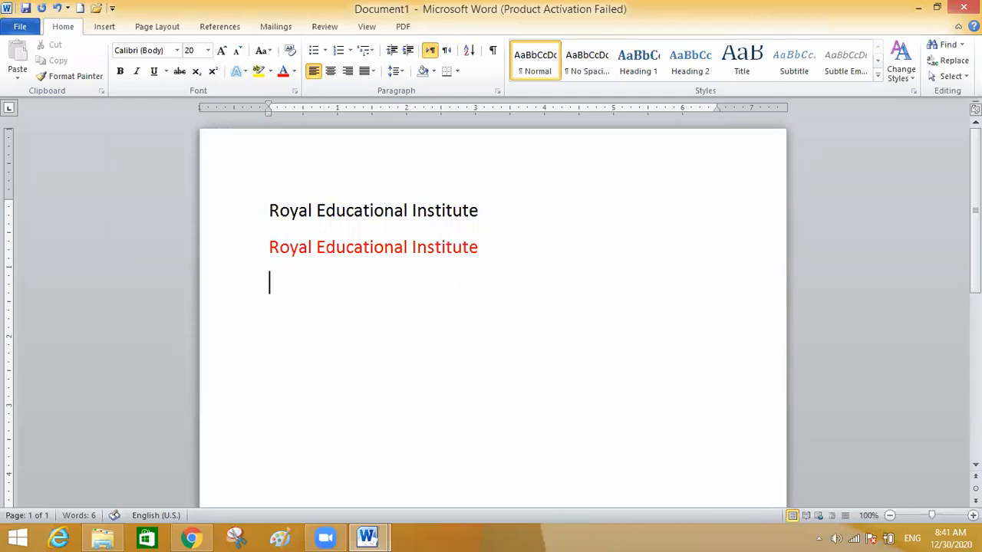
pyautogui.click(294, 71)
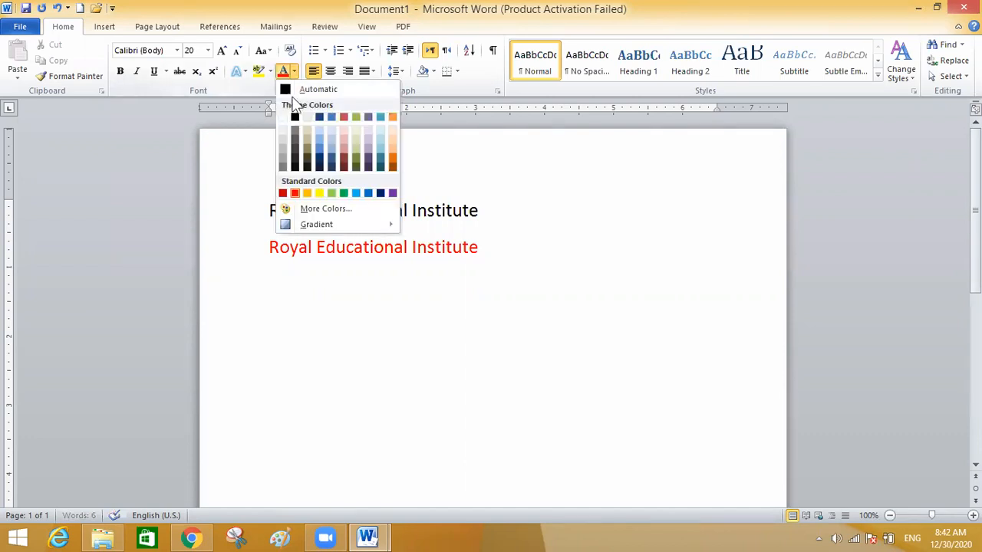
pyautogui.click(343, 193)
pyautogui.write('Royal Educa')
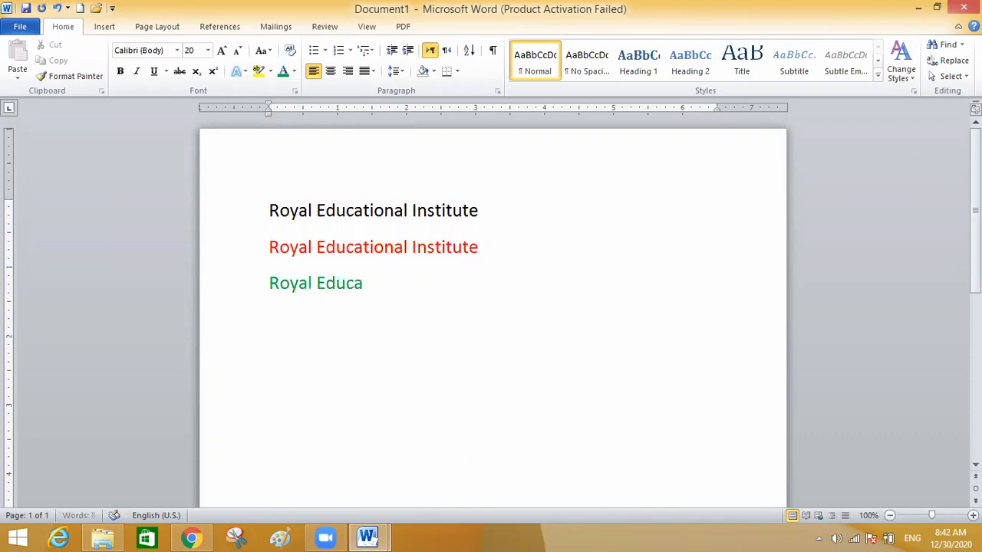
pyautogui.write('tional Institute')
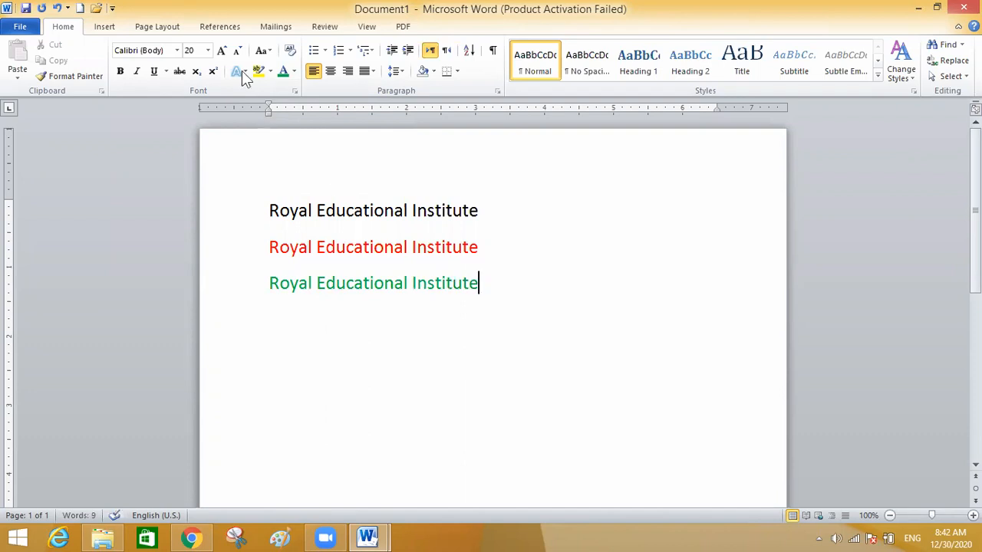
# Step: Start a new line below the green text and set its font color to black
pyautogui.press('Return')
pyautogui.click(293, 67)
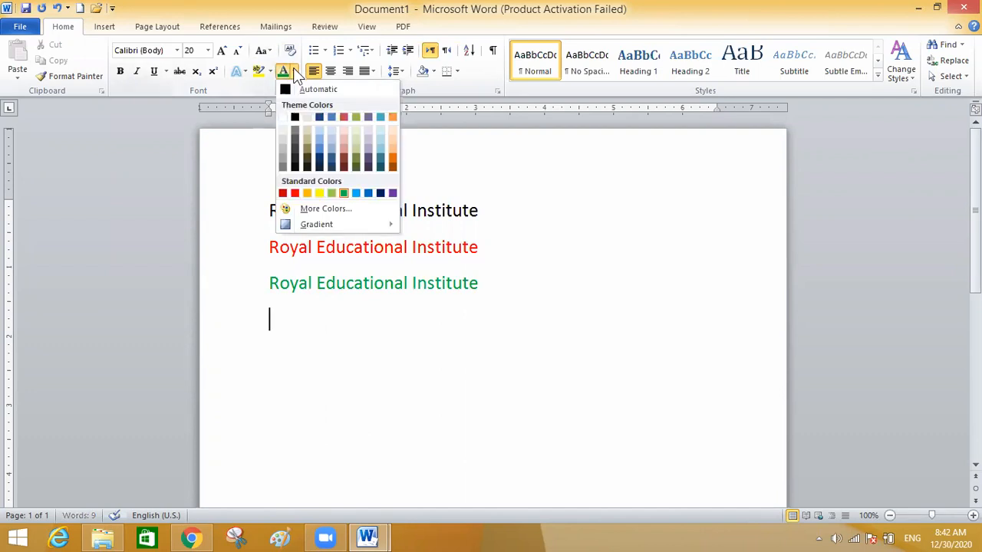
pyautogui.click(298, 117)
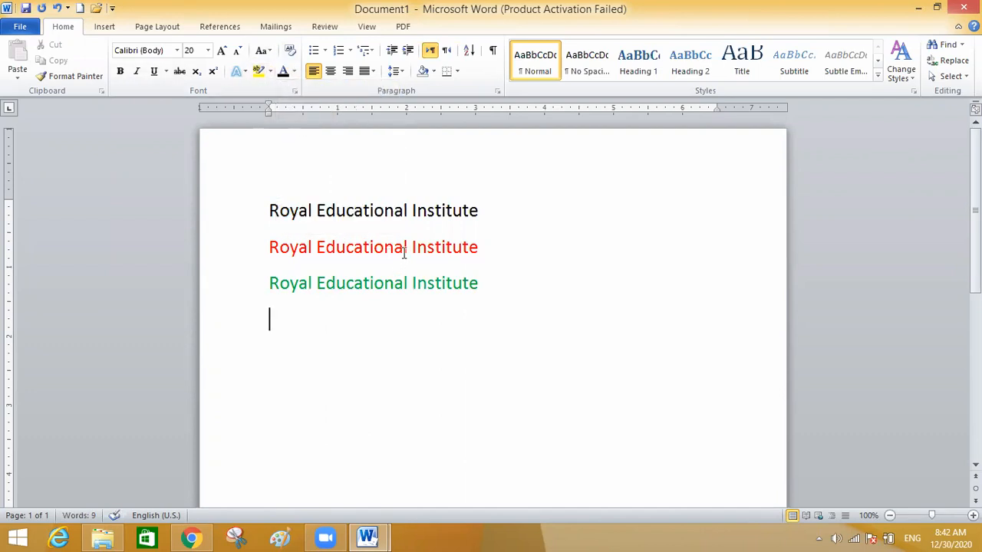
# Step: Highlight "Educational" in the red line with turquoise and "Institute" in the first line with yellow
pyautogui.moveTo(406, 253); pyautogui.dragTo(318, 246)
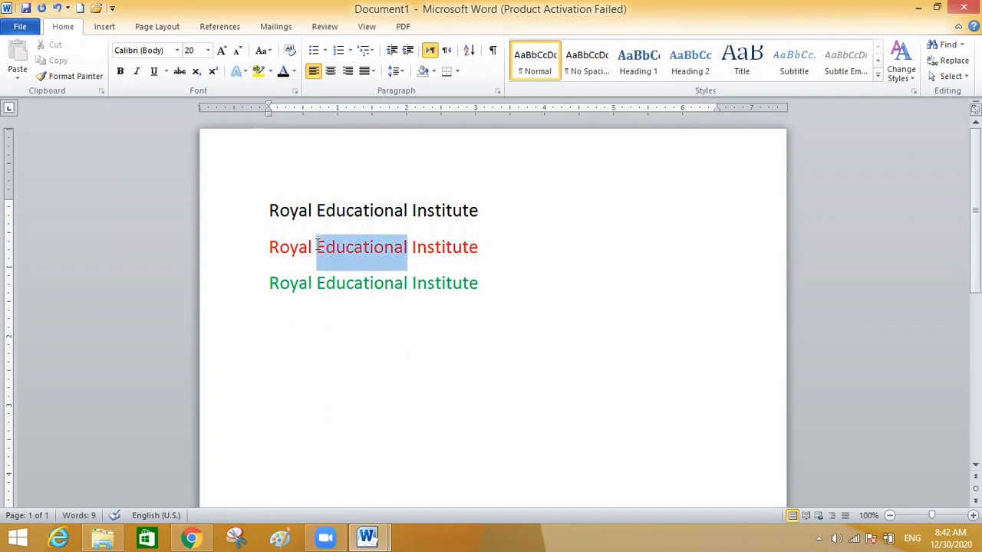
pyautogui.click(272, 73)
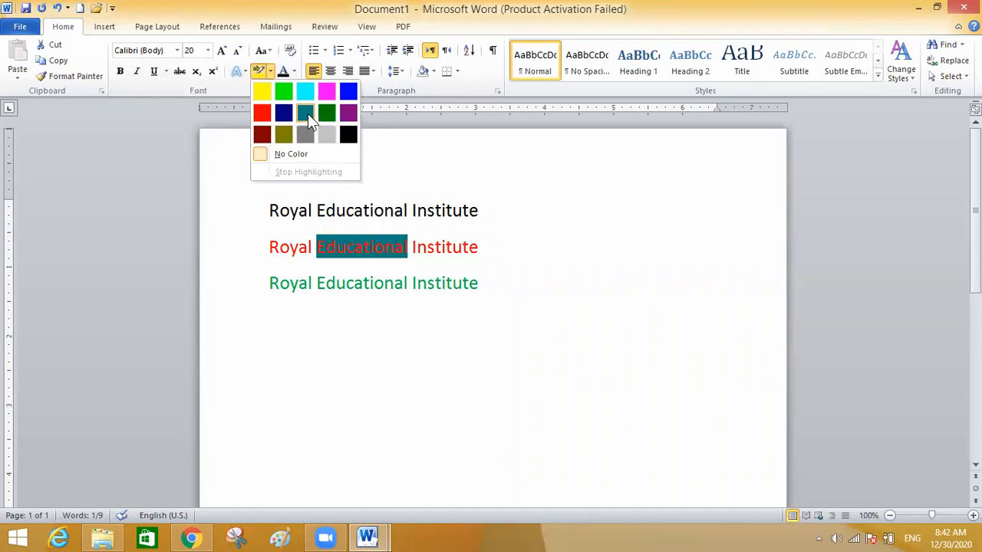
pyautogui.click(306, 89)
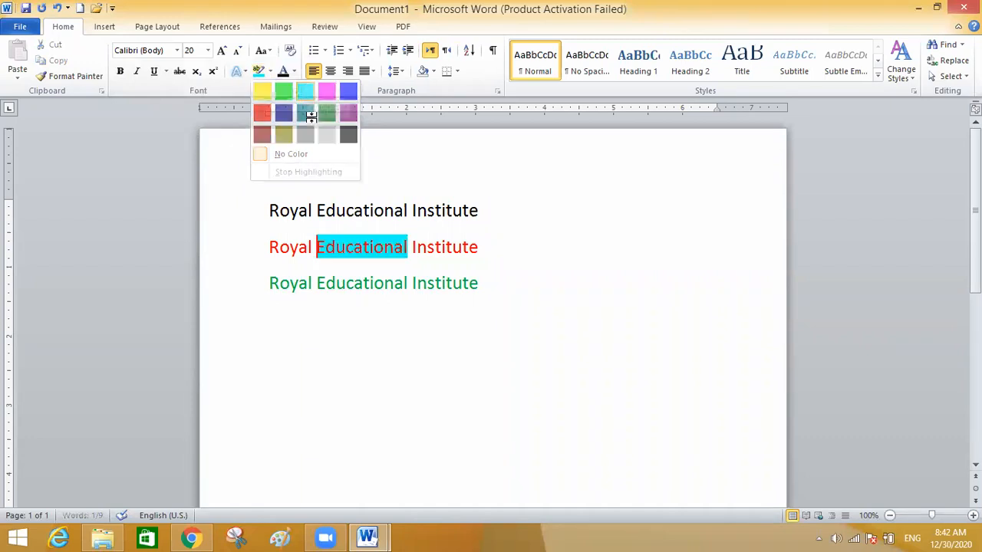
pyautogui.moveTo(480, 210); pyautogui.dragTo(408, 210)
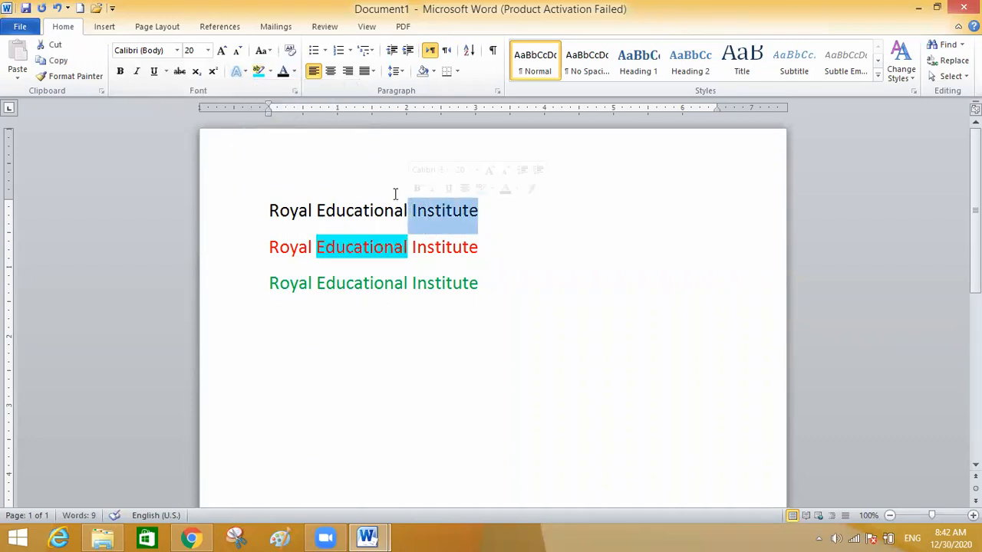
pyautogui.click(270, 73)
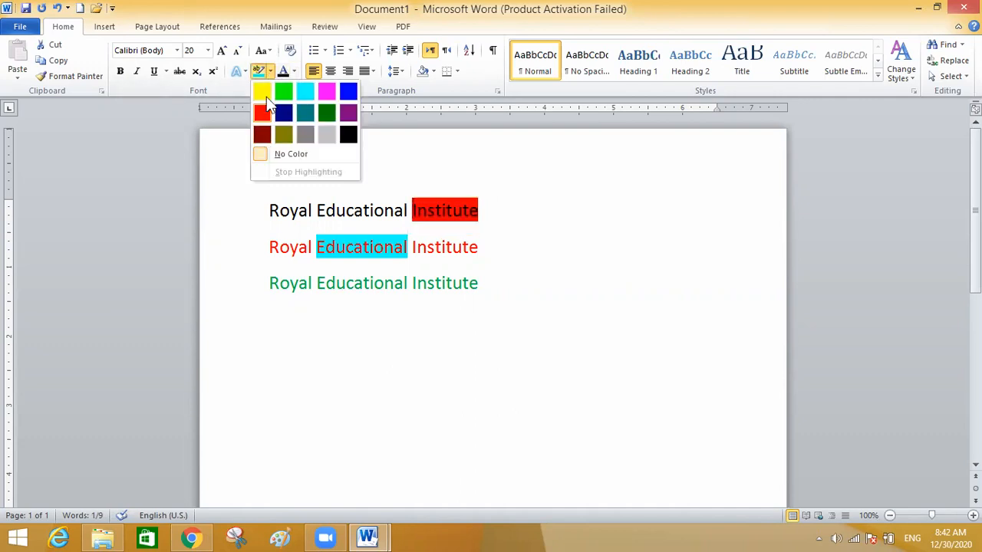
pyautogui.click(266, 89)
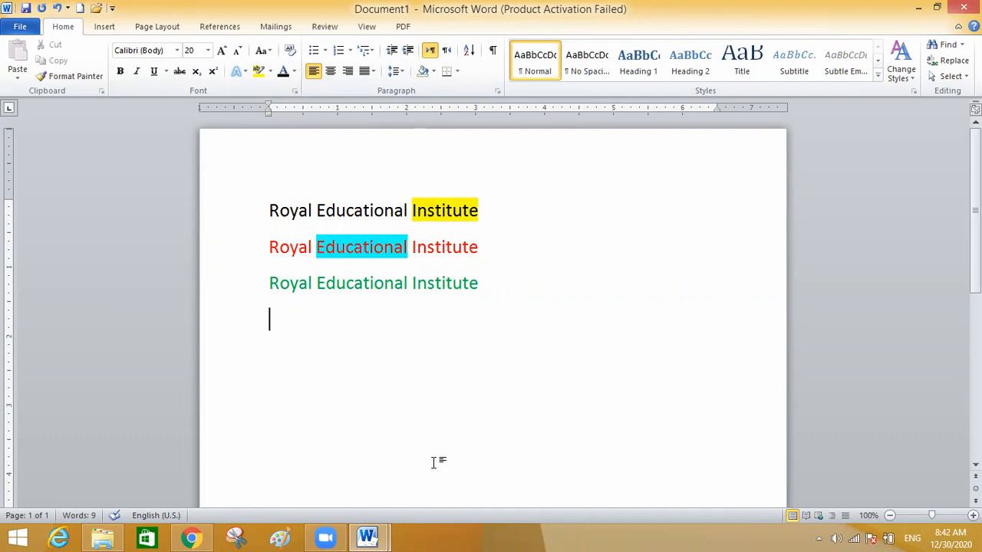
# Step: Write "Practical No.2" on the empty fourth line and apply black shading to that paragraph
pyautogui.write('Practic')
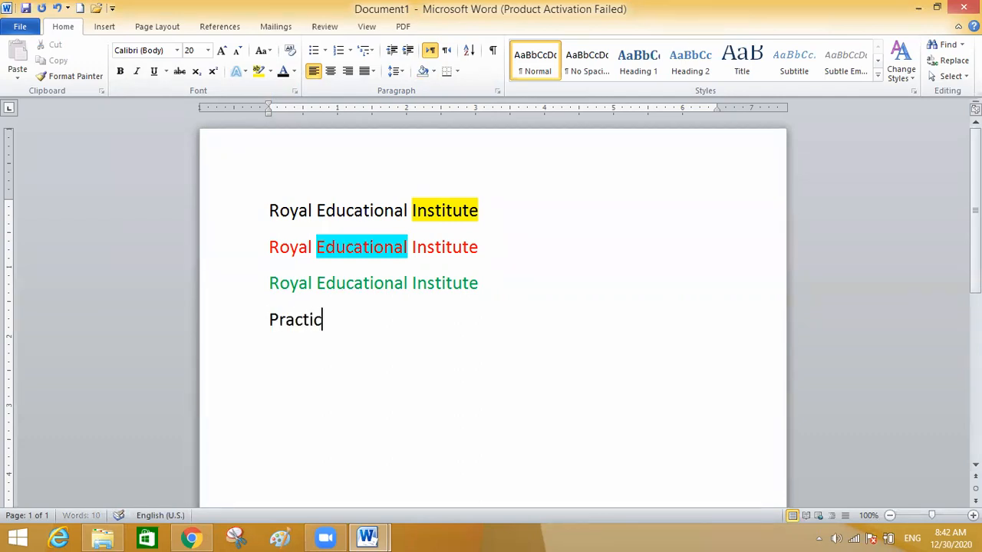
pyautogui.write('al No.2')
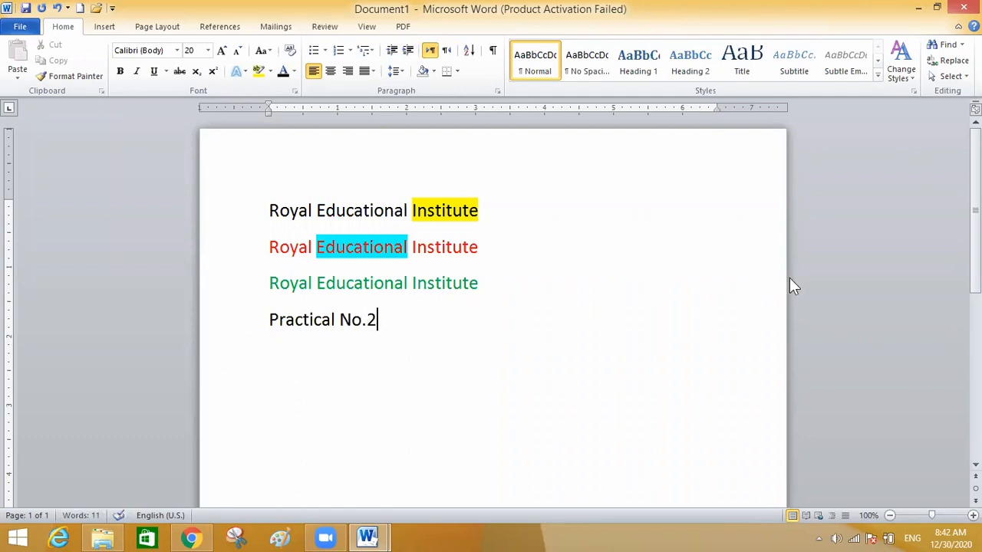
pyautogui.click(270, 319)
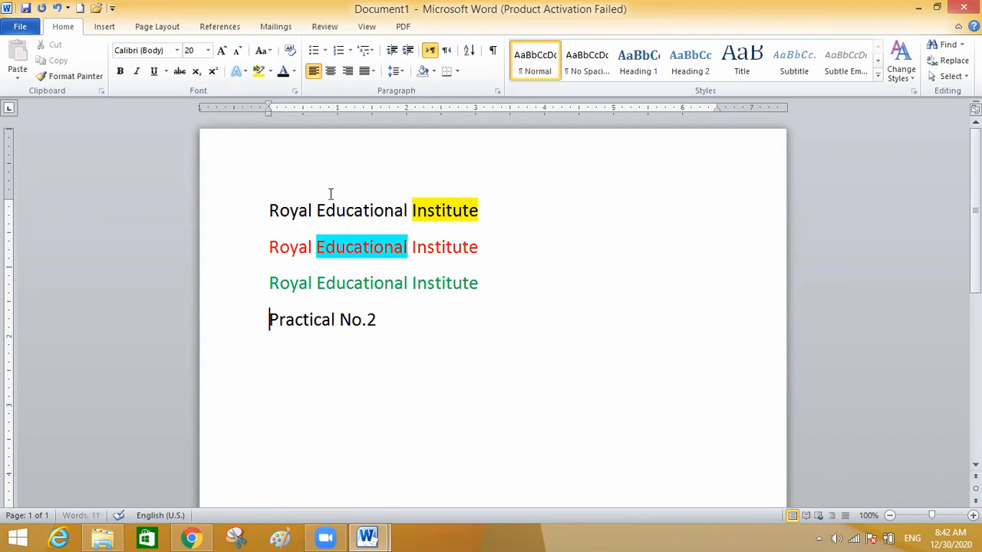
pyautogui.click(434, 71)
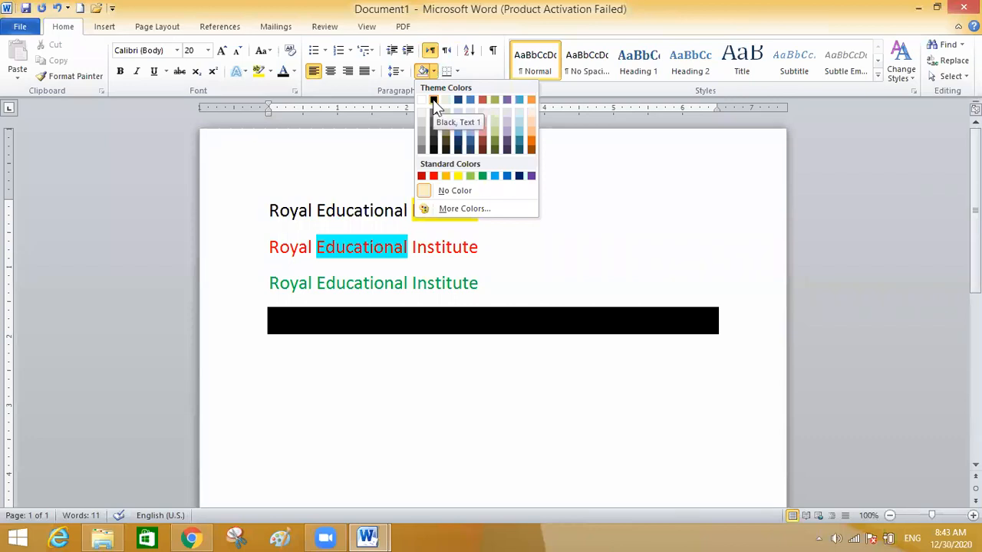
pyautogui.click(432, 99)
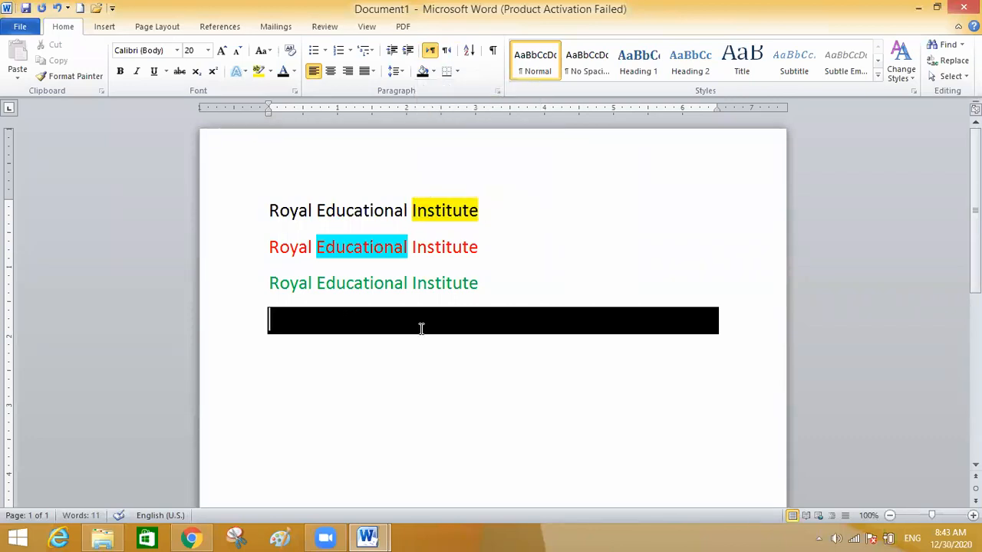
# Step: Set the "Practical No.2" text to white and center it in its black-shaded line
pyautogui.moveTo(432, 320); pyautogui.dragTo(228, 315)
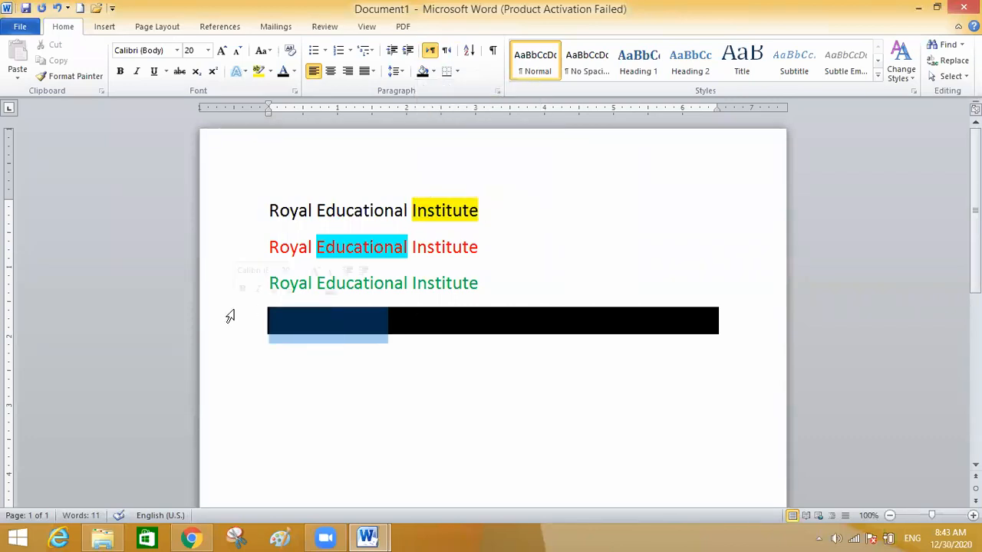
pyautogui.click(294, 71)
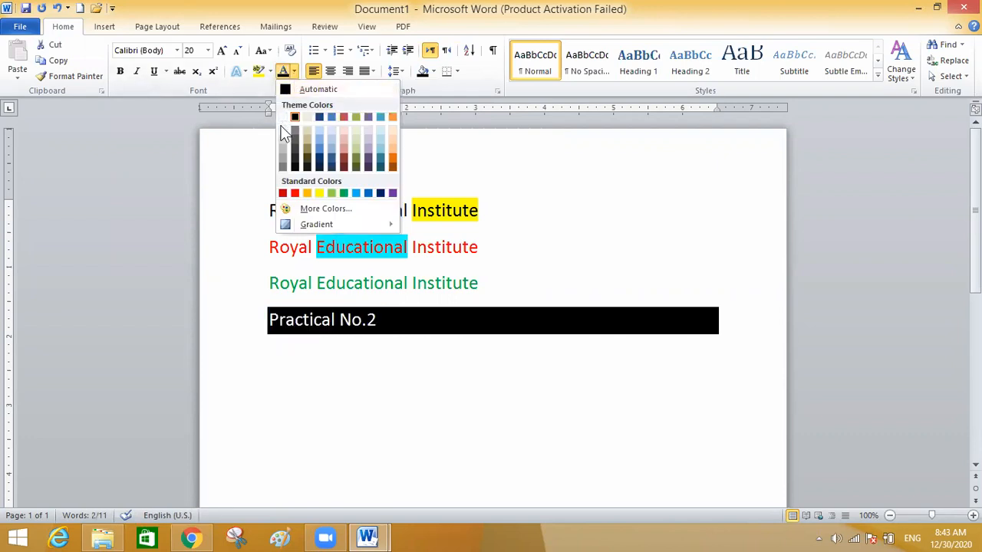
pyautogui.click(282, 117)
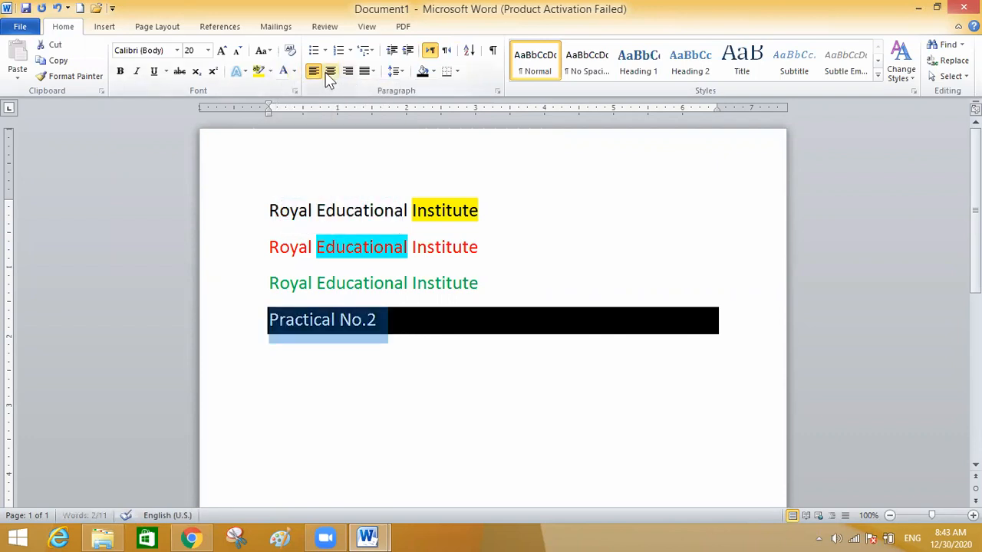
pyautogui.click(330, 71)
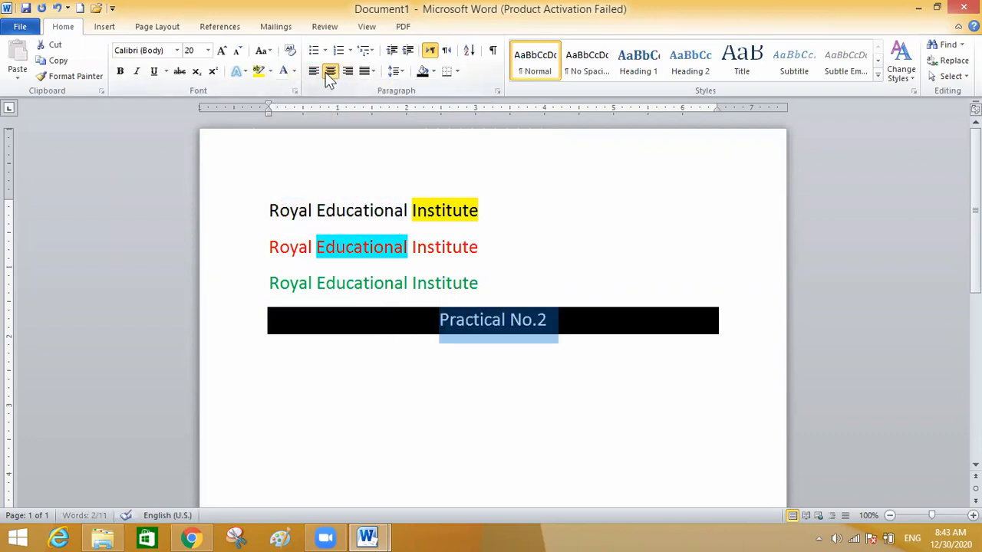
# Step: Start a new paragraph one blank line below the "Practical No.2" line and apply black shading to it
pyautogui.click(273, 366)
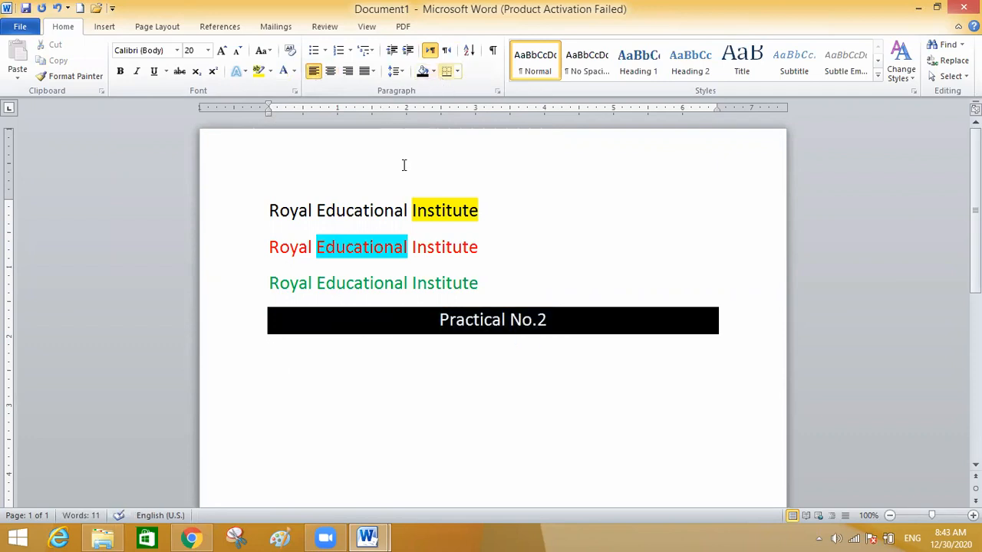
pyautogui.press('Return')
pyautogui.click(434, 71)
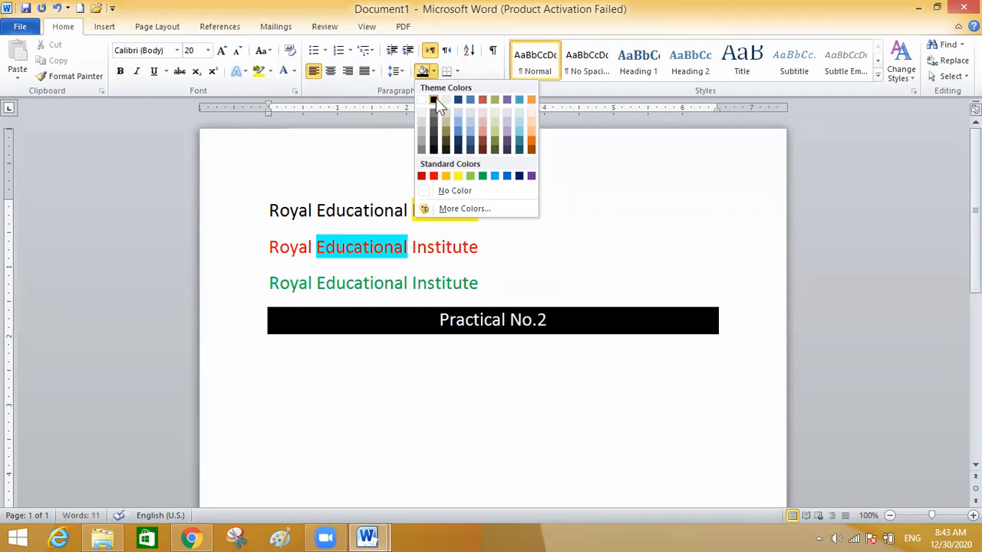
pyautogui.click(434, 99)
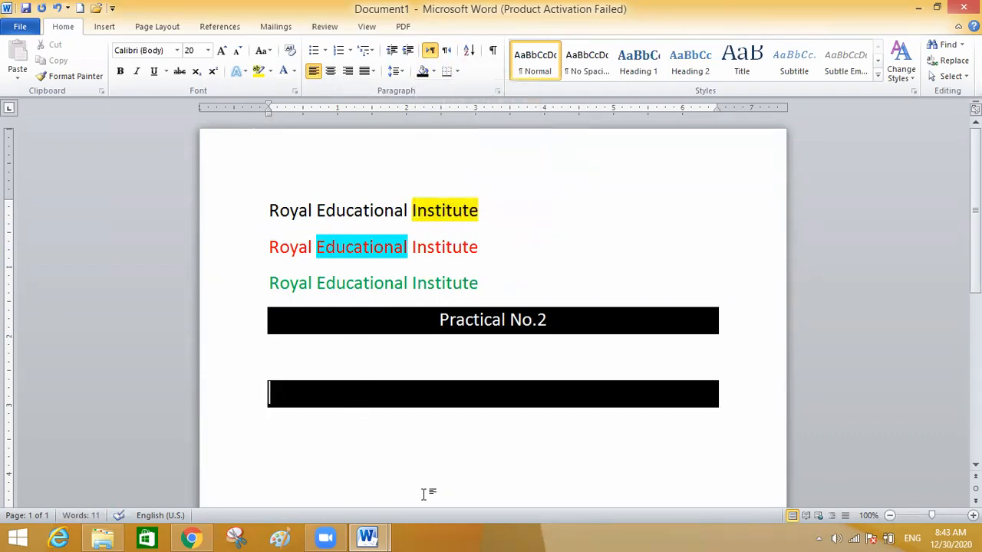
# Step: Write "Royal Educational Institute" in the new black-shaded paragraph and center it
pyautogui.write('Royal')
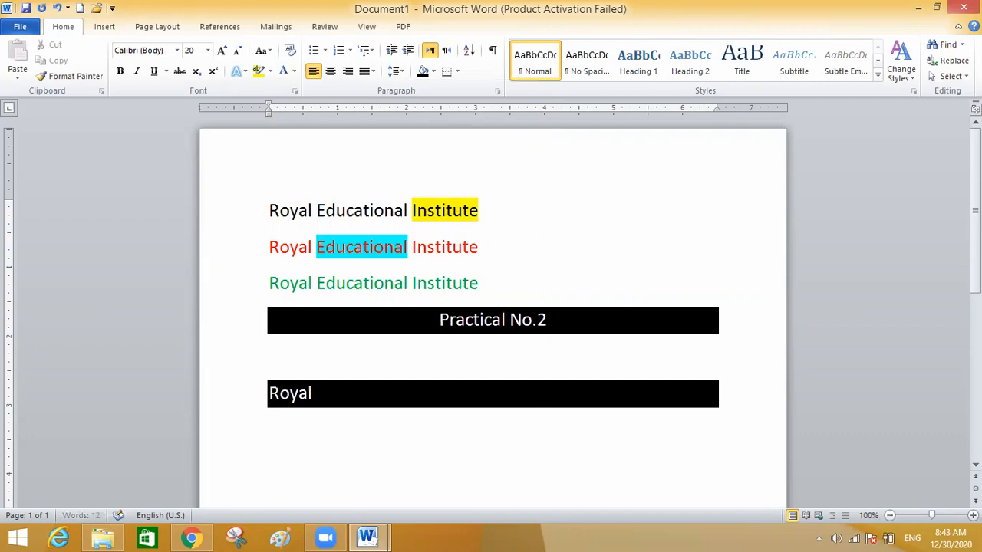
pyautogui.write(' Educational I')
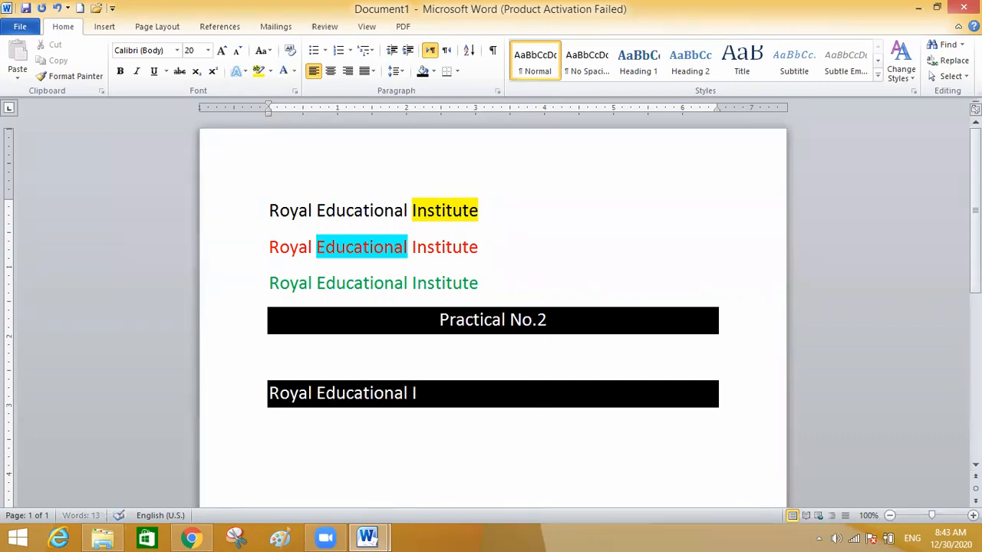
pyautogui.write('nstitute')
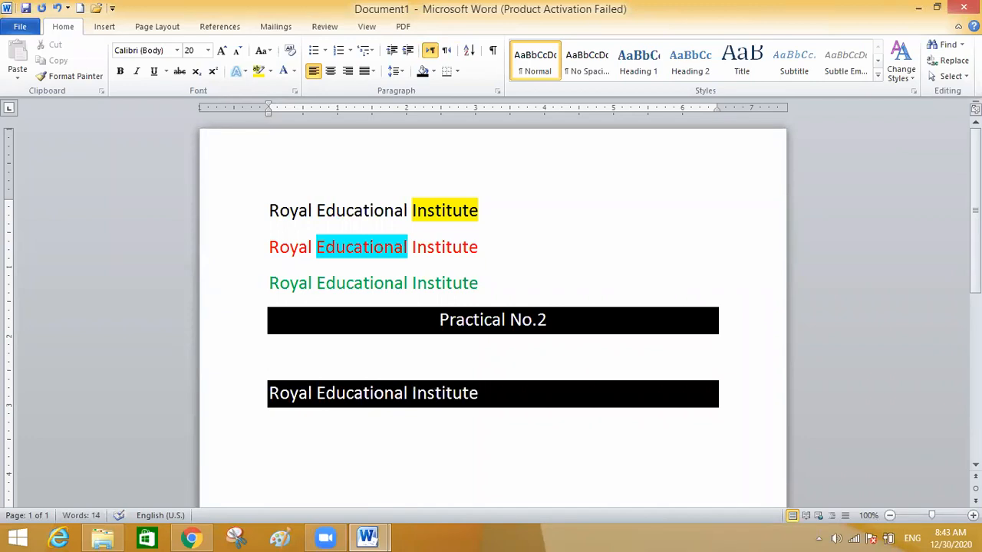
pyautogui.moveTo(479, 392); pyautogui.dragTo(291, 394)
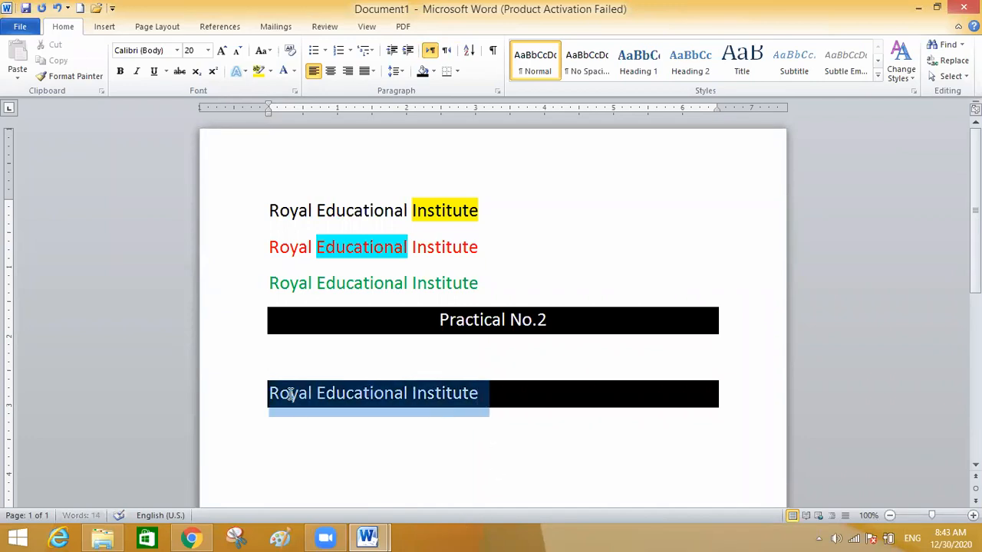
pyautogui.click(328, 76)
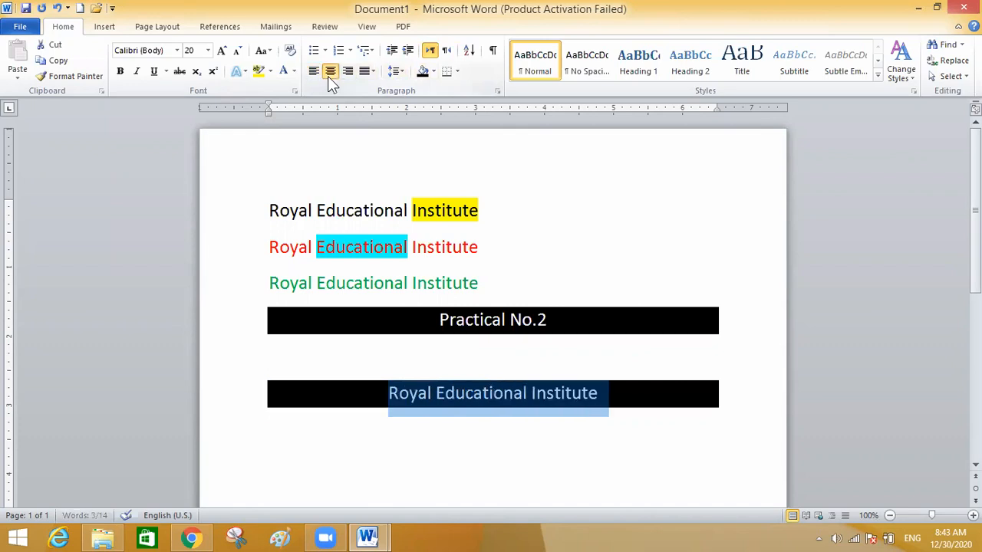
# Step: Try black shading on the line directly below the shaded "Royal Educational Institute" line, and undo that shading
pyautogui.click(283, 446)
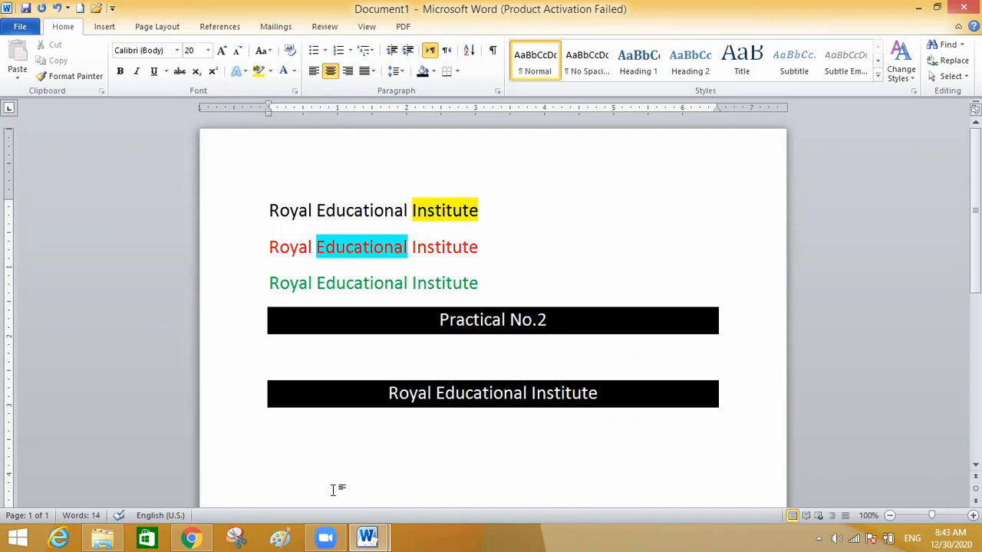
pyautogui.click(268, 423)
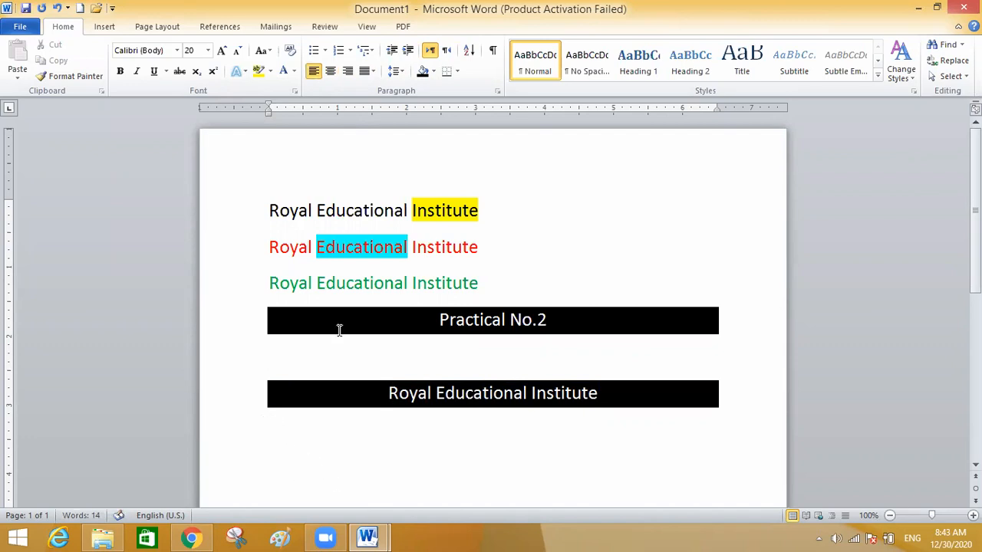
pyautogui.click(422, 70)
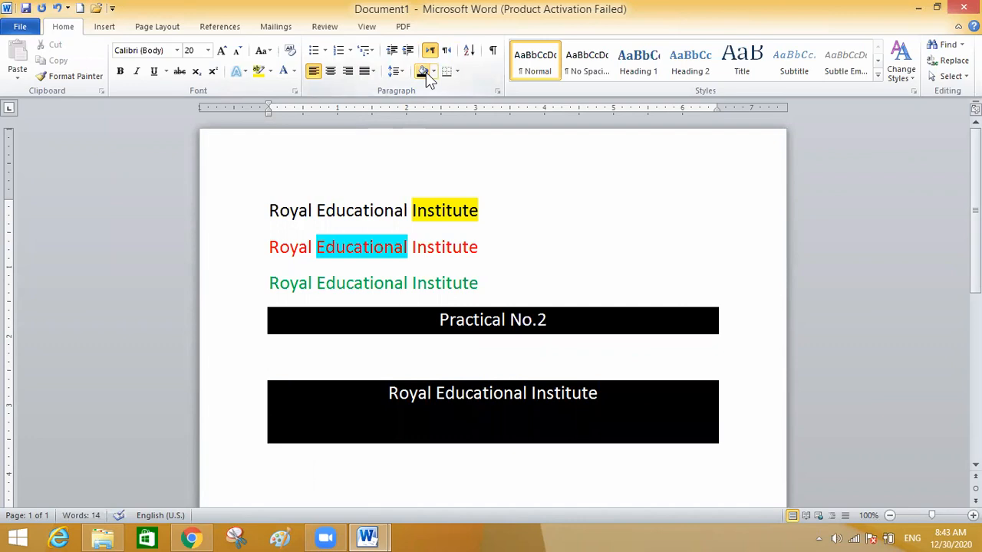
pyautogui.hotkey('ctrl', 'z')
# Step: Start another line, leaving a blank one below the second black band, and apply red shading to it
pyautogui.press('Return')
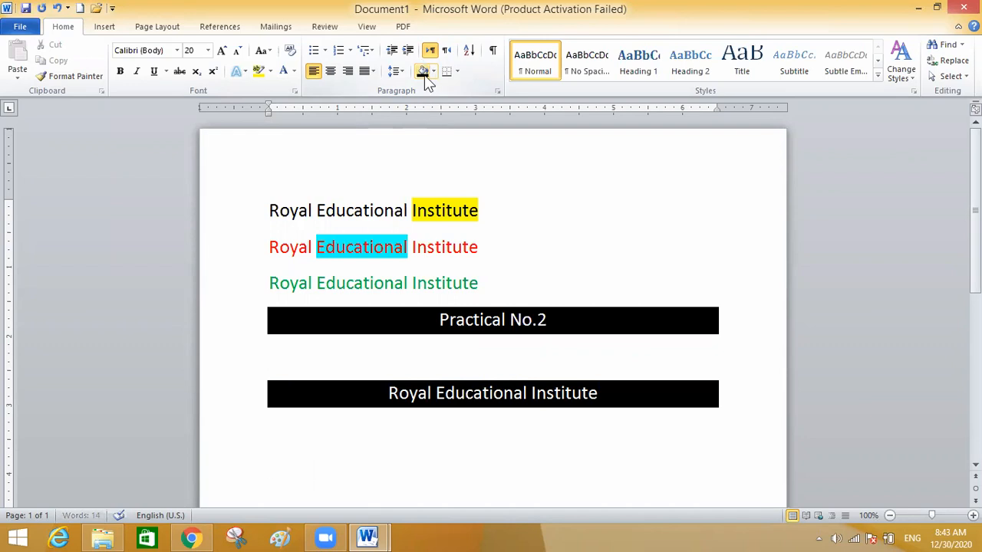
pyautogui.click(433, 72)
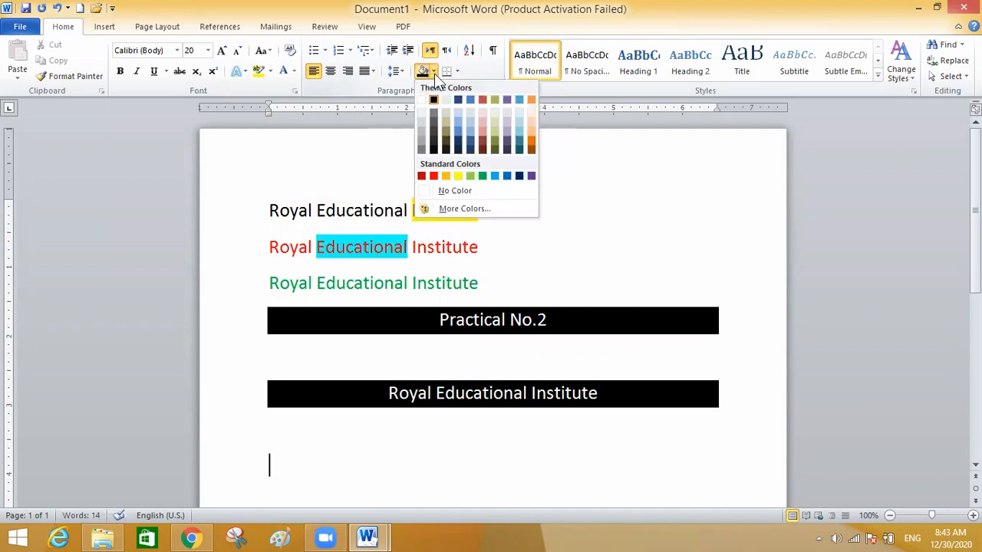
pyautogui.click(434, 177)
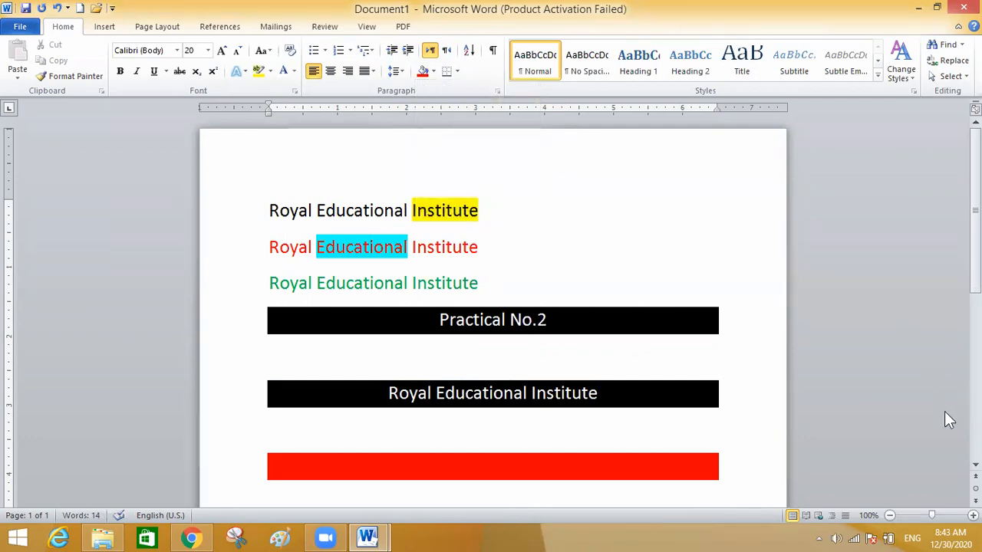
# Step: Change the shading of the empty red line to dark blue
pyautogui.scroll(-3, 491, 314)
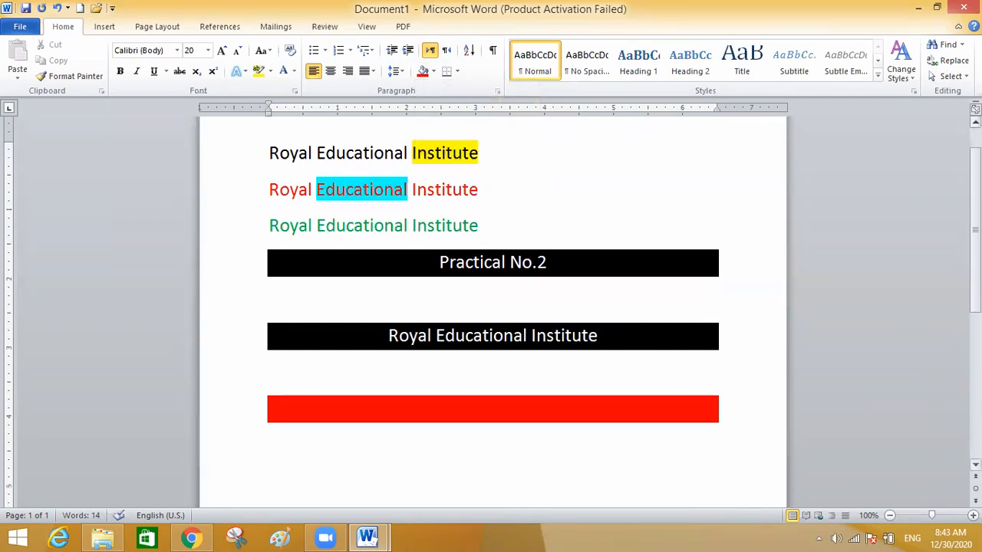
pyautogui.scroll(-1, 658, 296)
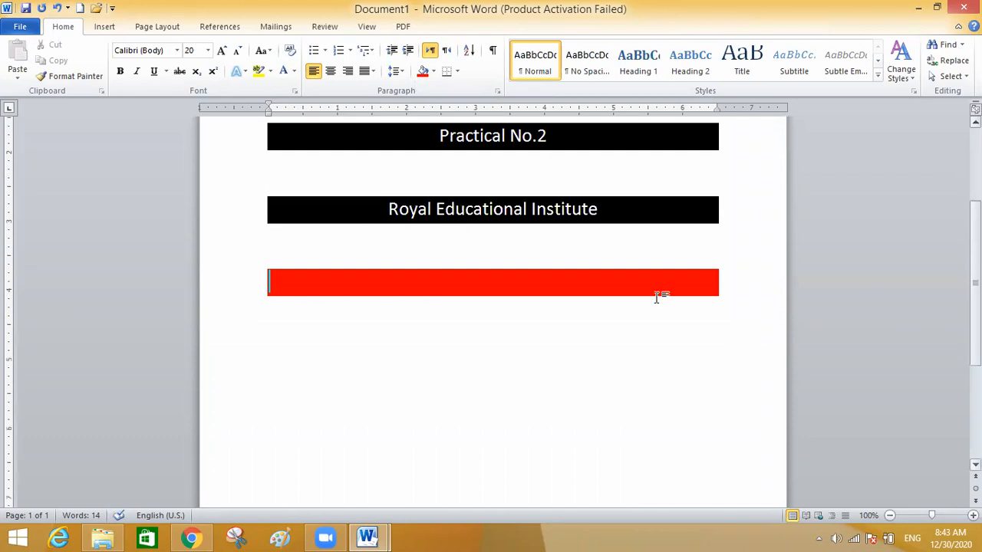
pyautogui.click(434, 72)
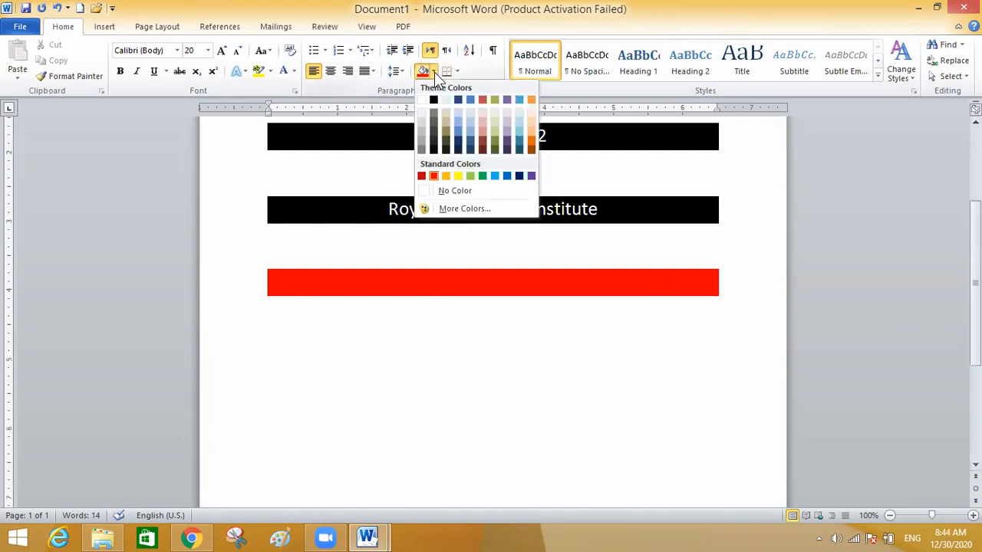
pyautogui.click(518, 177)
# Step: Start a new paragraph one blank line below the dark blue band, shade it light blue and write "Royal" in it
pyautogui.click(272, 320)
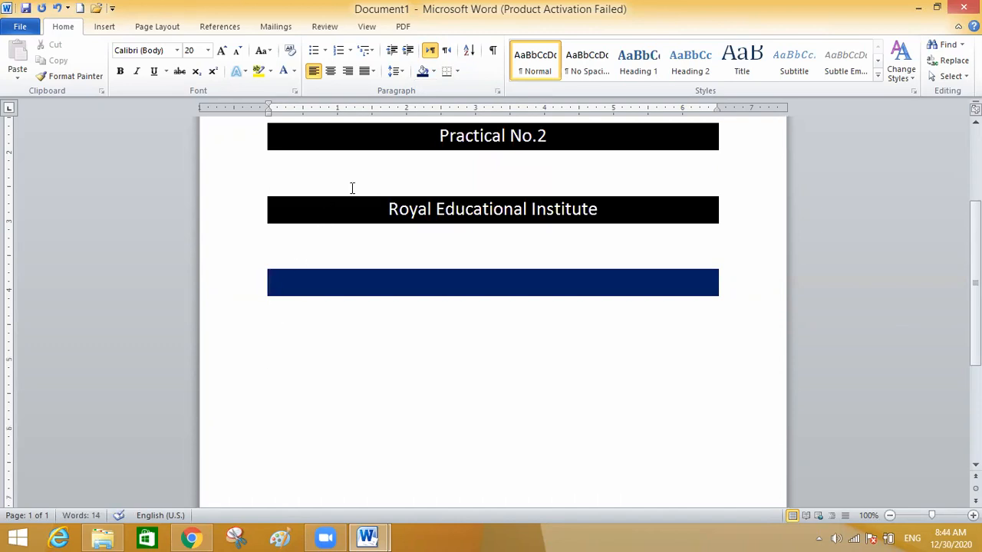
pyautogui.click(433, 73)
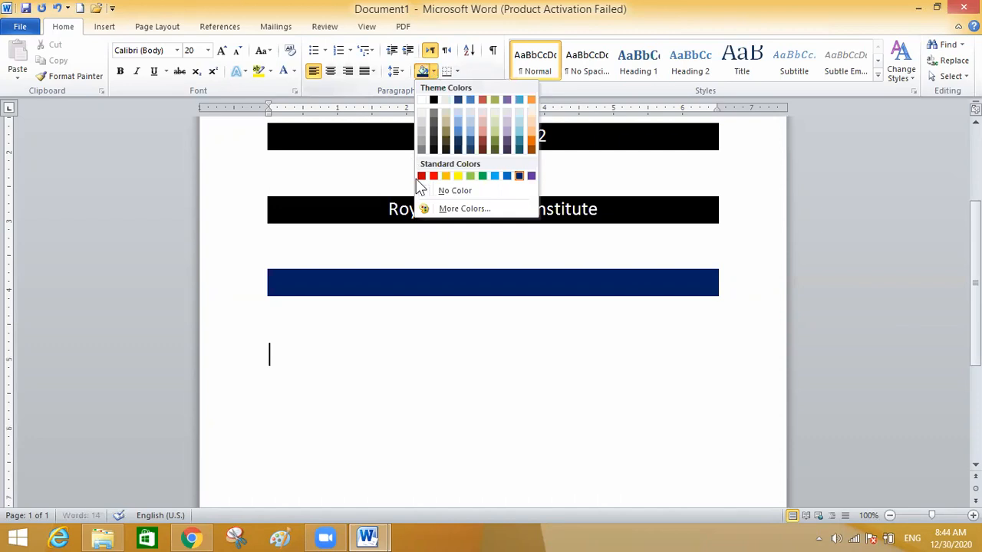
pyautogui.click(496, 177)
pyautogui.write('Royal')
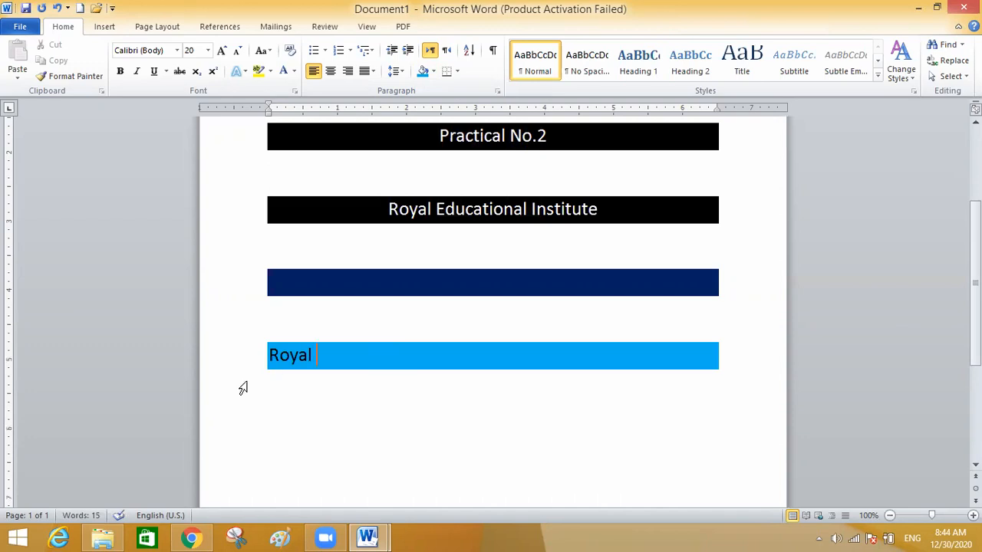
# Step: Center "Royal" in the light blue band and enlarge its font size to 90
pyautogui.moveTo(325, 351); pyautogui.dragTo(235, 357)
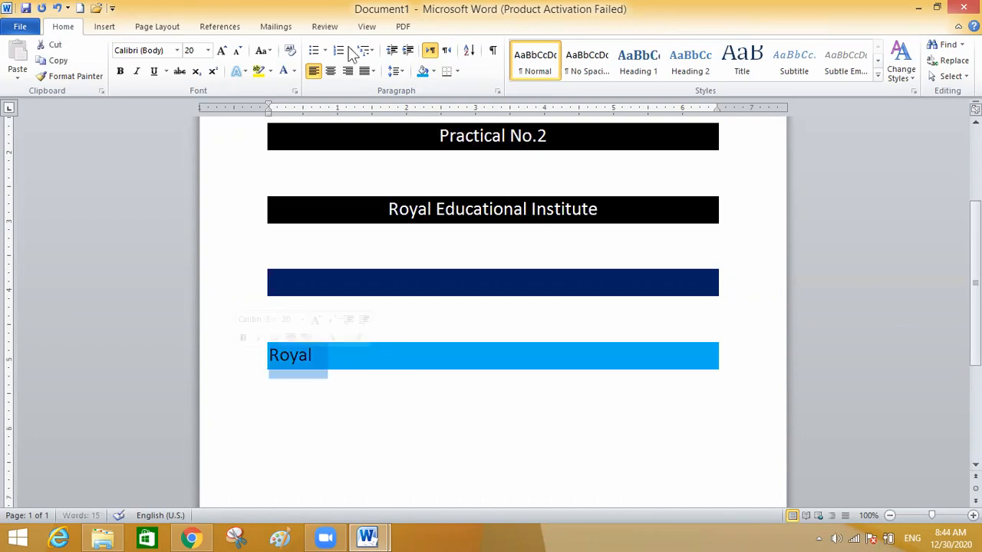
pyautogui.click(329, 72)
pyautogui.click(221, 51)
pyautogui.click(221, 50)
pyautogui.click(222, 50)
pyautogui.click(221, 51)
pyautogui.click(222, 50)
pyautogui.click(221, 51)
pyautogui.click(221, 51)
pyautogui.click(221, 51)
pyautogui.click(221, 50)
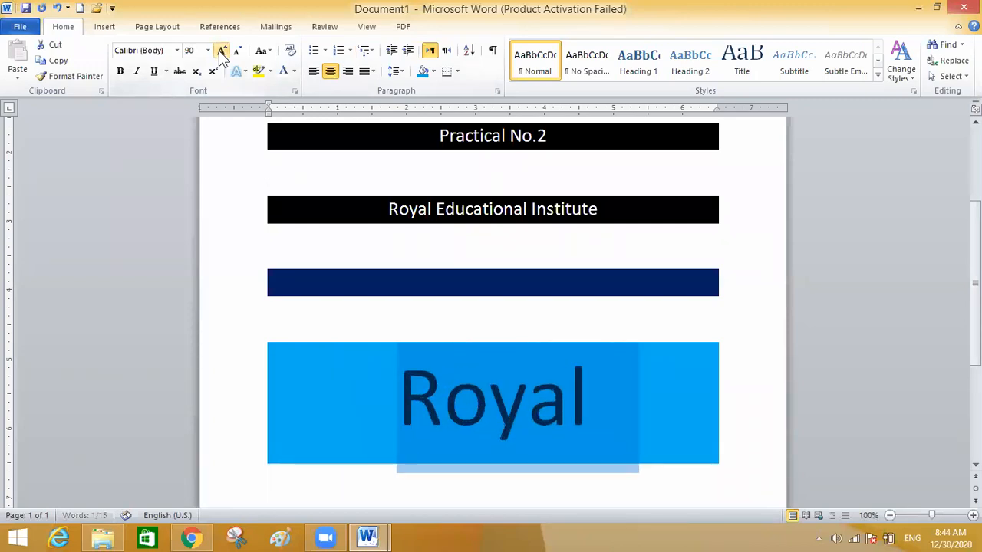
# Step: Shrink the font size of "Royal" in the light blue band to 26
pyautogui.click(238, 50)
pyautogui.click(238, 51)
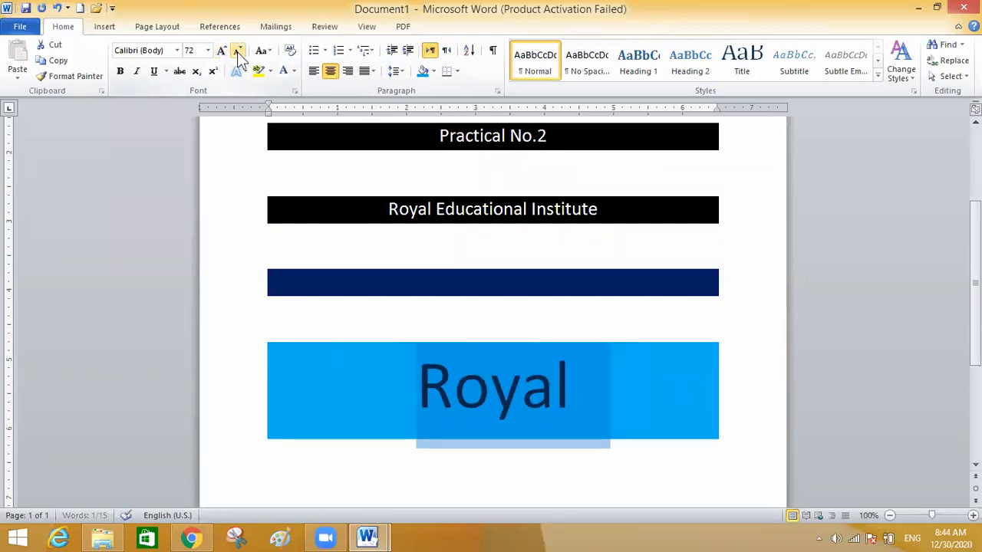
pyautogui.click(237, 51)
pyautogui.click(238, 50)
pyautogui.click(238, 51)
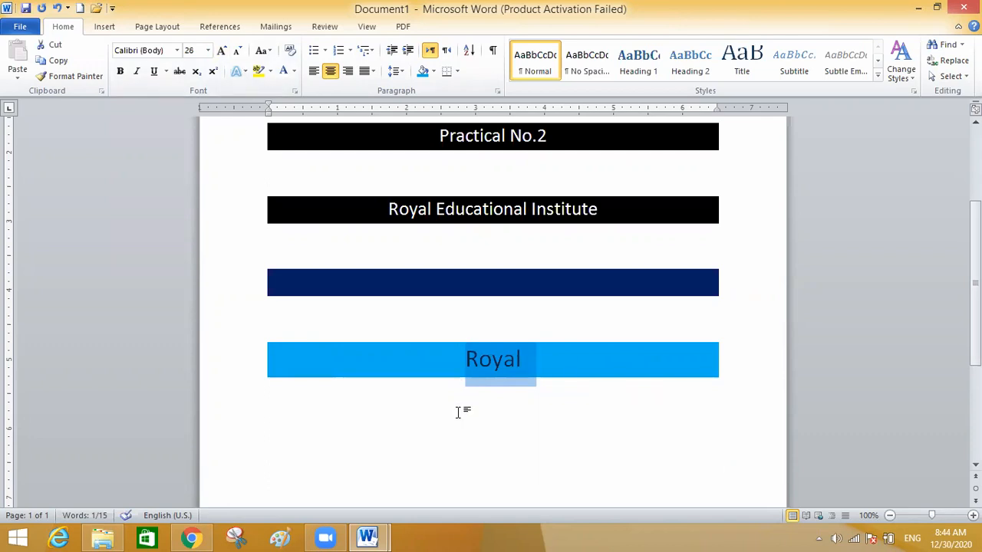
pyautogui.press('Left')
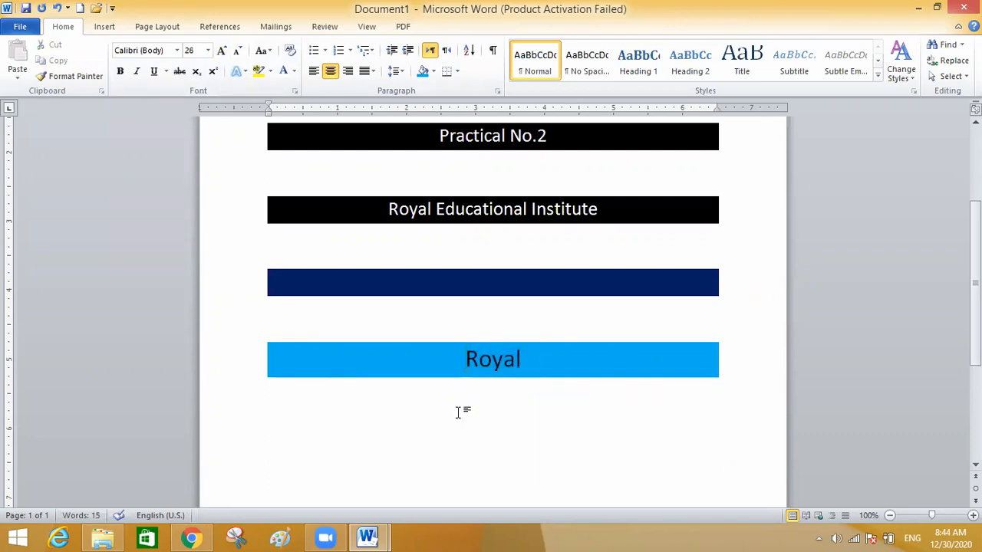
# Step: Delete all content of the document and return to the top of the empty page
pyautogui.hotkey('ctrl', 'a')
pyautogui.press('Delete')
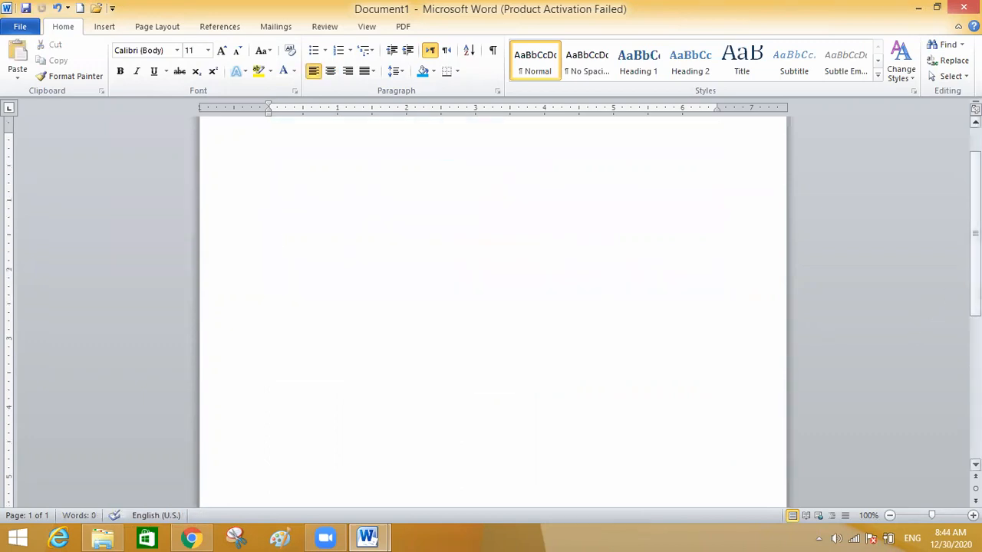
pyautogui.moveTo(977, 265); pyautogui.dragTo(976, 239)
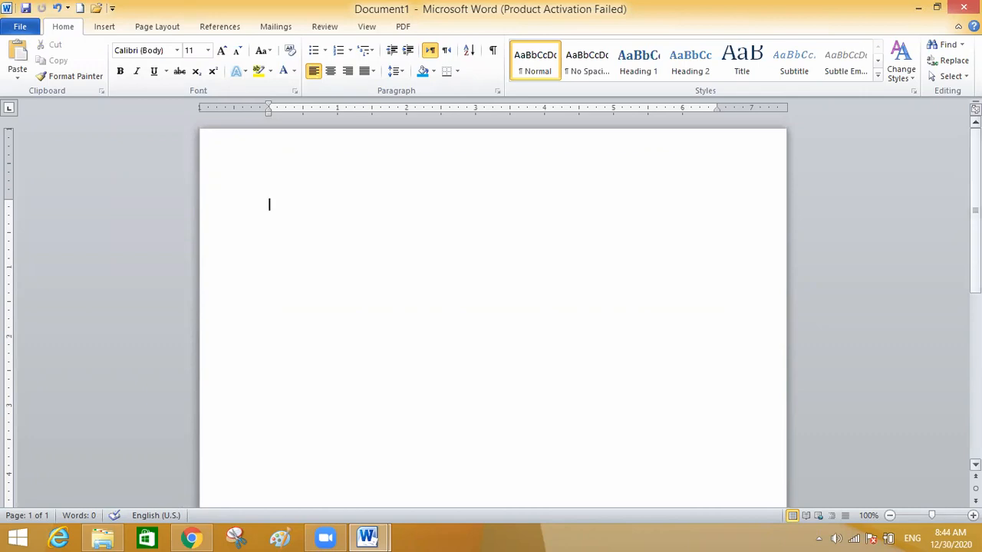
# Step: Write "Royal Educational Institute" on the first line of the empty page
pyautogui.write('Royal Eu')
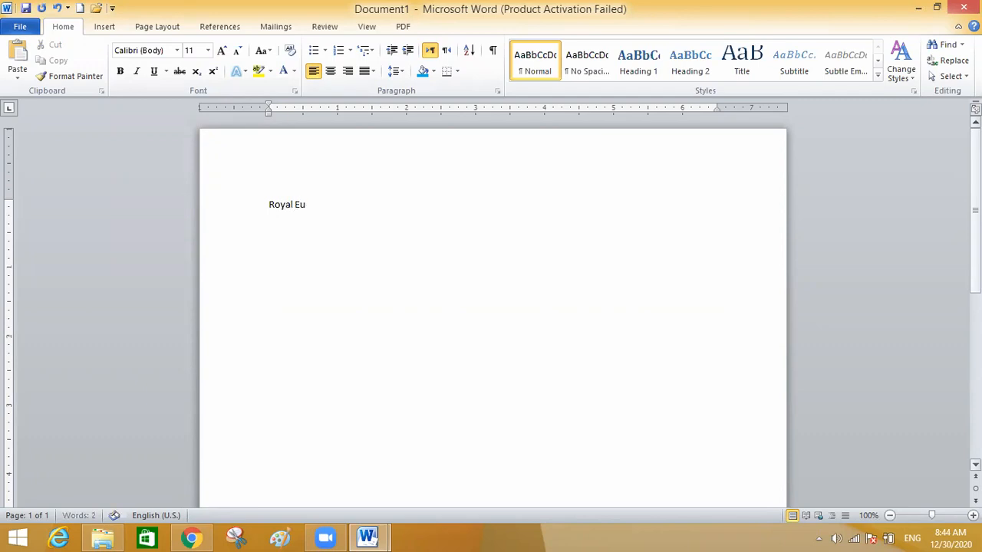
pyautogui.press('BackSpace')
pyautogui.write('ducatin')
pyautogui.press('BackSpace')
pyautogui.press('BackSpace')
pyautogui.press('BackSpace')
pyautogui.write('tional Institute')
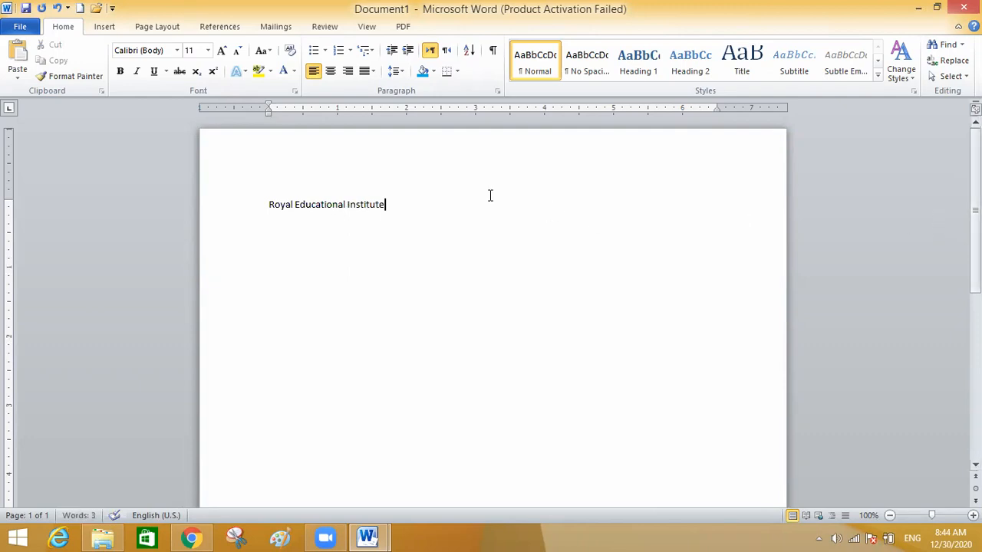
# Step: Try moving the "Royal Educational Institute" line inward with leading spaces, and remove those spaces again
pyautogui.click(268, 204)
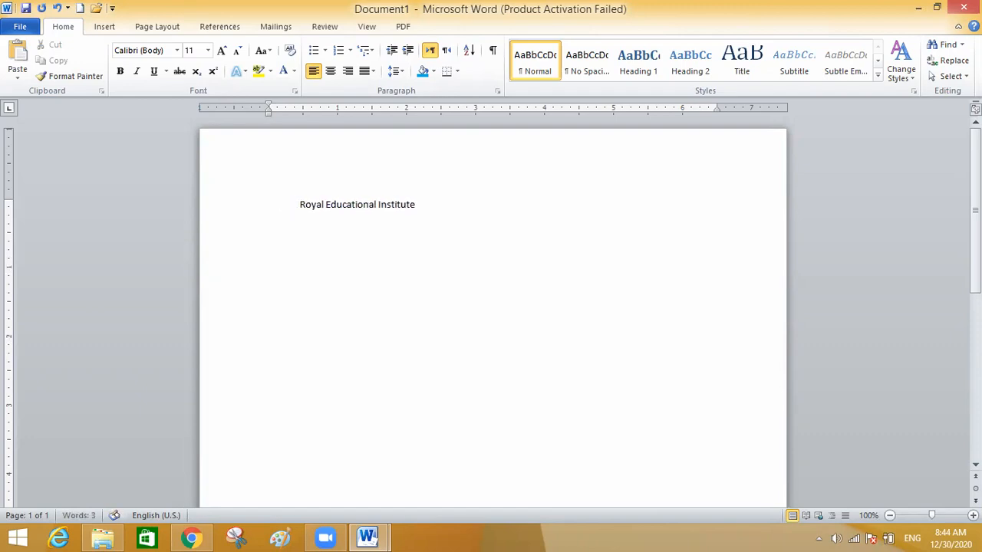
pyautogui.press('BackSpace')
pyautogui.press('BackSpace')
pyautogui.press('BackSpace')
pyautogui.press('BackSpace')
pyautogui.press('BackSpace')
pyautogui.press('BackSpace')
pyautogui.press('BackSpace')
pyautogui.press('BackSpace')
pyautogui.press('BackSpace')
pyautogui.press('BackSpace')
pyautogui.press('BackSpace')
pyautogui.press('BackSpace')
pyautogui.press('BackSpace')
pyautogui.press('BackSpace')
pyautogui.press('BackSpace')
pyautogui.press('BackSpace')
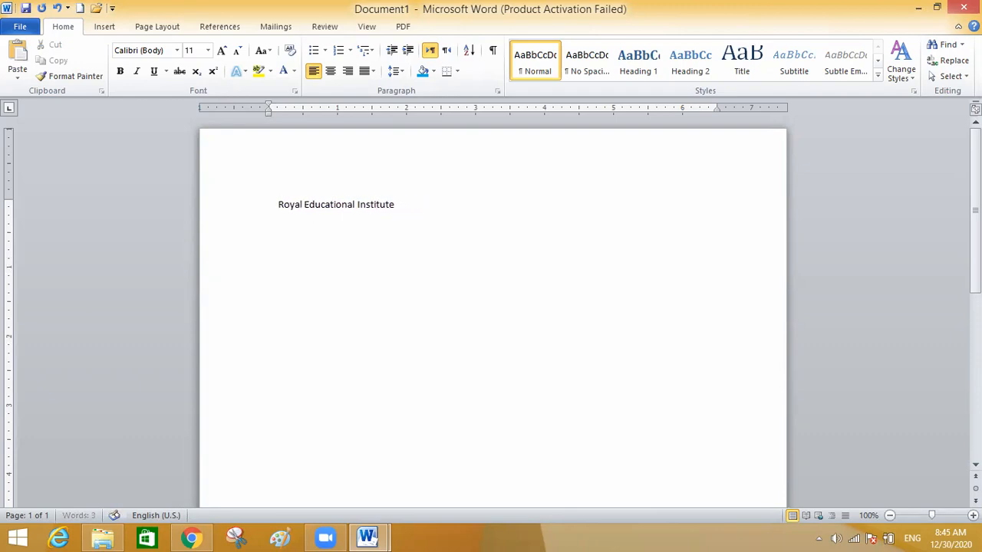
pyautogui.press('BackSpace')
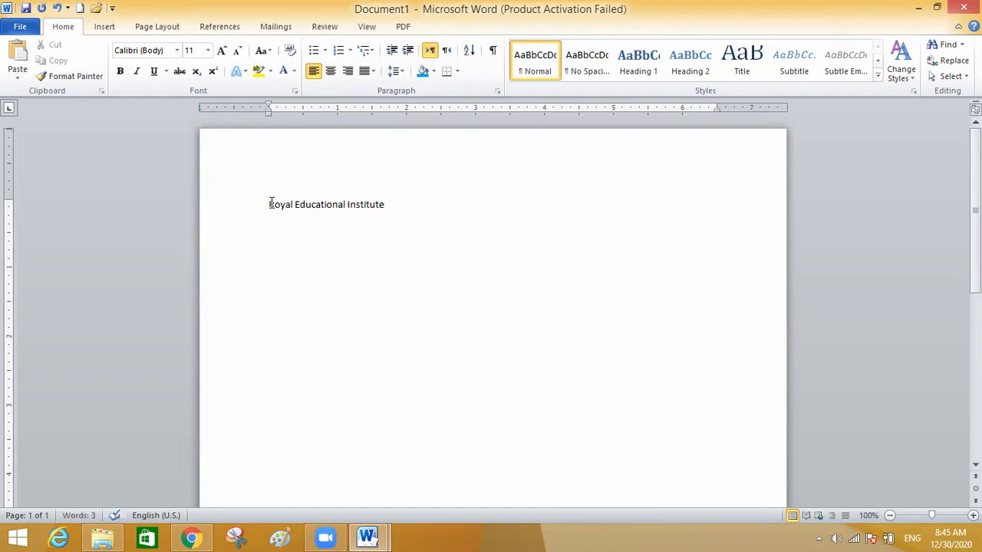
# Step: Increase the left indent of the "Royal Educational Institute" line to 2.5 inches on the ruler
pyautogui.moveTo(269, 201); pyautogui.dragTo(410, 199)
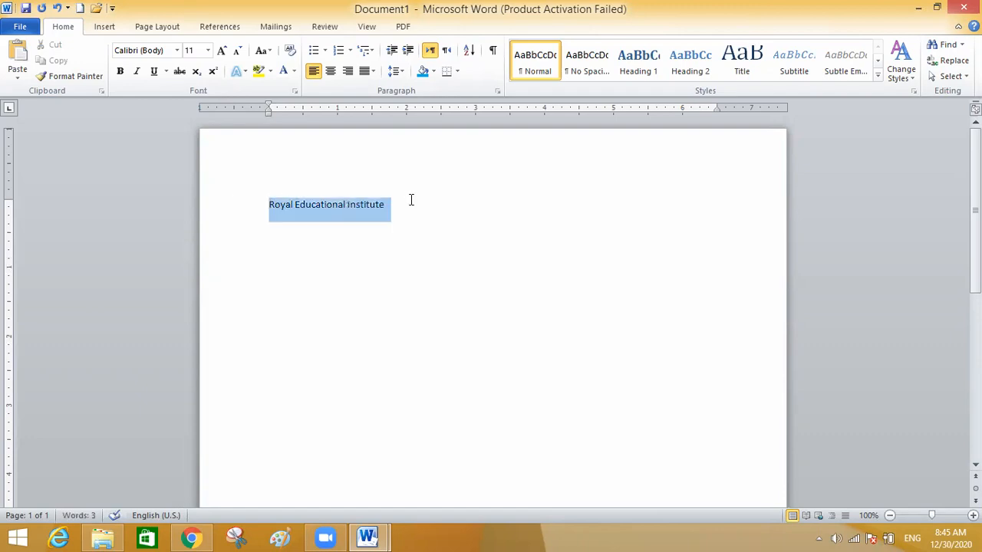
pyautogui.click(408, 54)
pyautogui.click(408, 53)
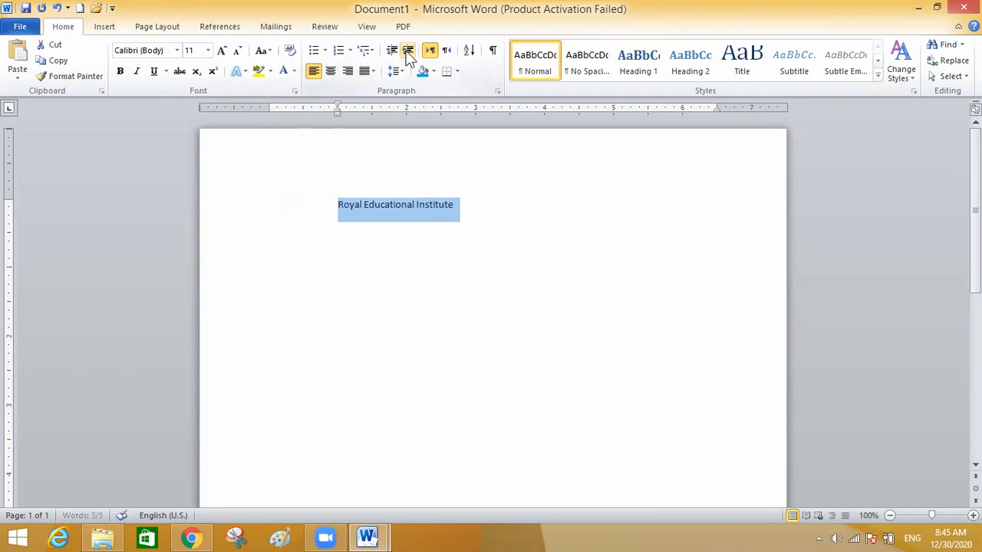
pyautogui.click(408, 53)
pyautogui.click(408, 52)
pyautogui.click(408, 52)
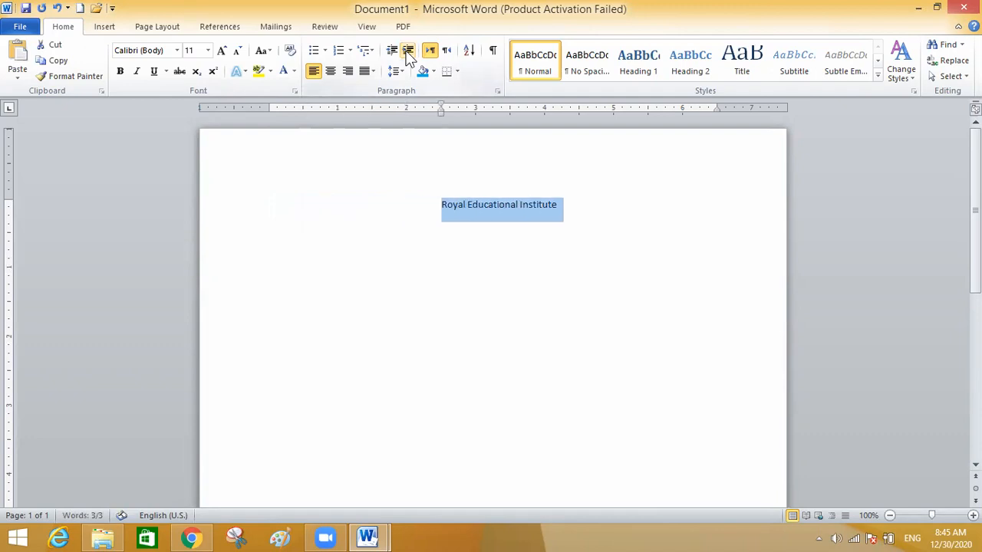
# Step: Extend the left indent of the "Royal Educational Institute" line to 3 inches and bring it back to 0
pyautogui.click(408, 52)
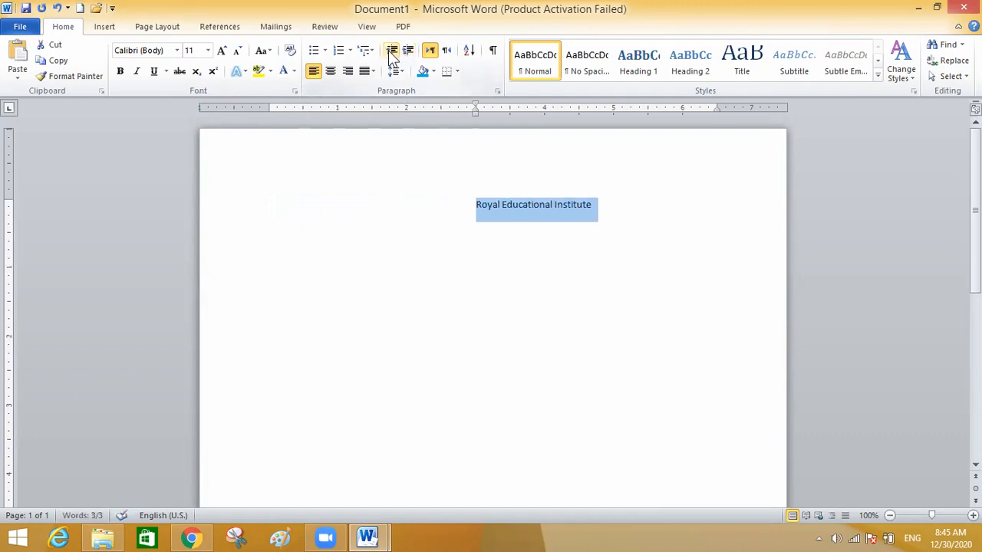
pyautogui.click(391, 52)
pyautogui.click(392, 52)
pyautogui.click(391, 52)
pyautogui.click(391, 52)
pyautogui.click(391, 52)
pyautogui.click(391, 52)
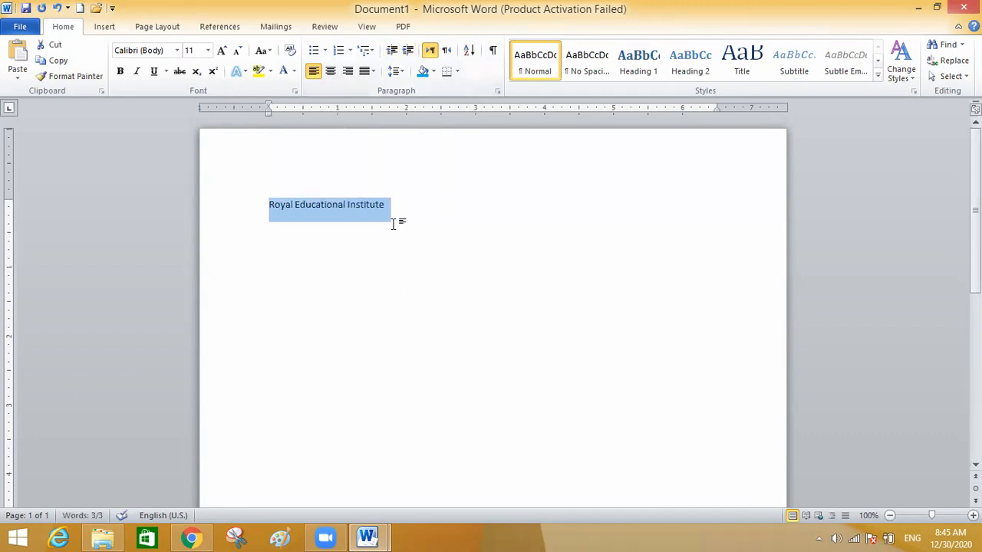
# Step: Replace the "Royal Educational Institute" line with sample text generated by =rand(2,5)
pyautogui.press('Delete')
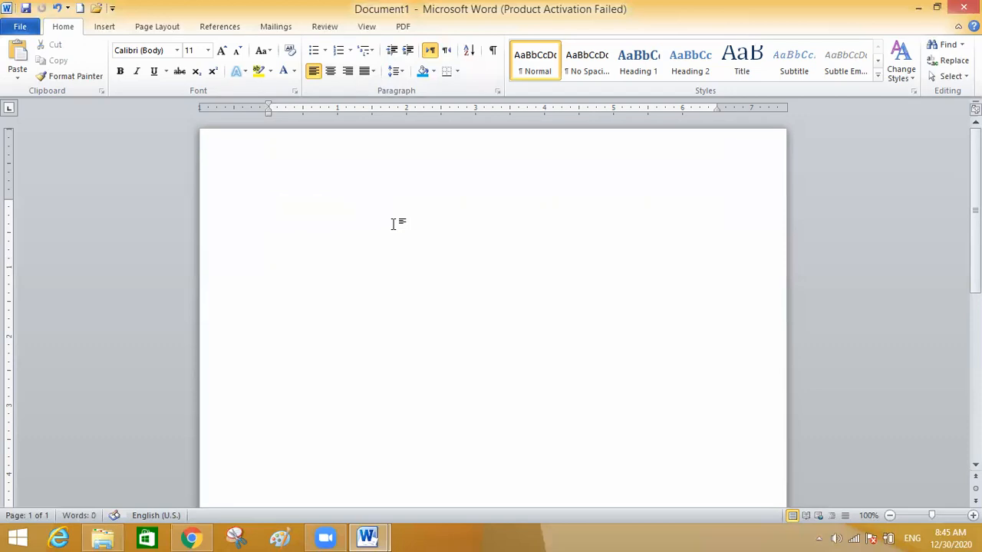
pyautogui.write('=rand(2,5)')
pyautogui.press('Return')
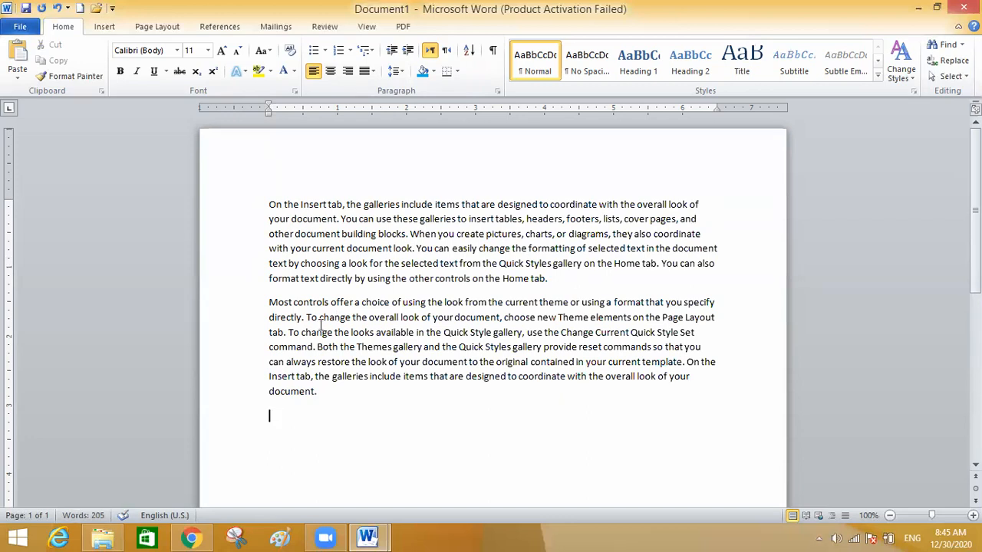
# Step: Try a 0.5-inch first-line indent on both sample paragraphs and remove it from each again
pyautogui.click(269, 206)
pyautogui.press('Tab')
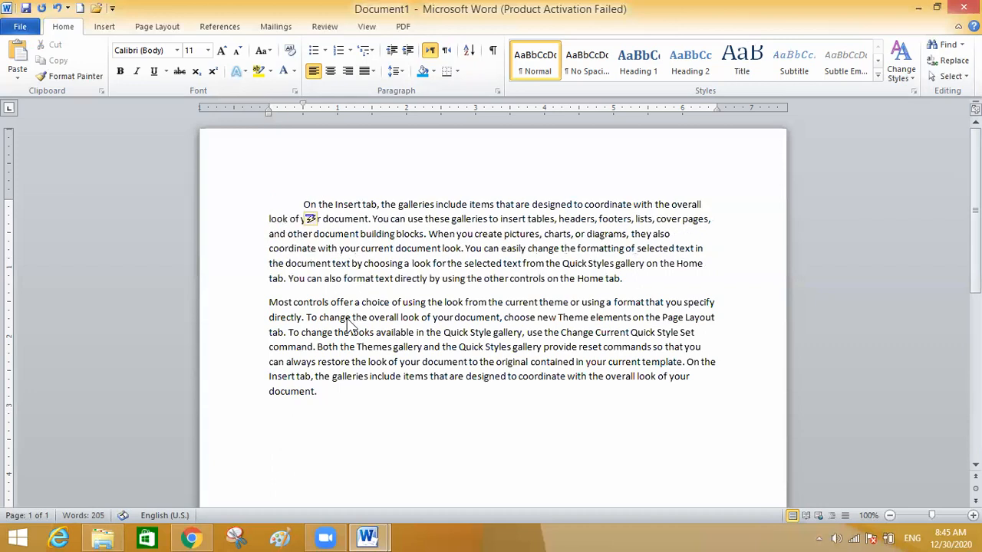
pyautogui.click(269, 301)
pyautogui.press('Tab')
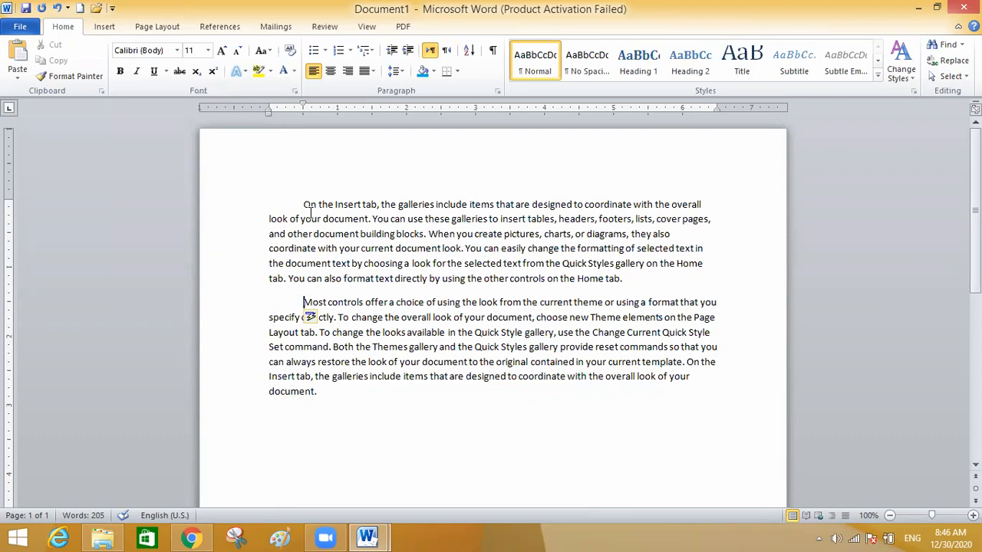
pyautogui.press('BackSpace')
pyautogui.hotkey('ctrl', 'Up')
pyautogui.press('BackSpace')
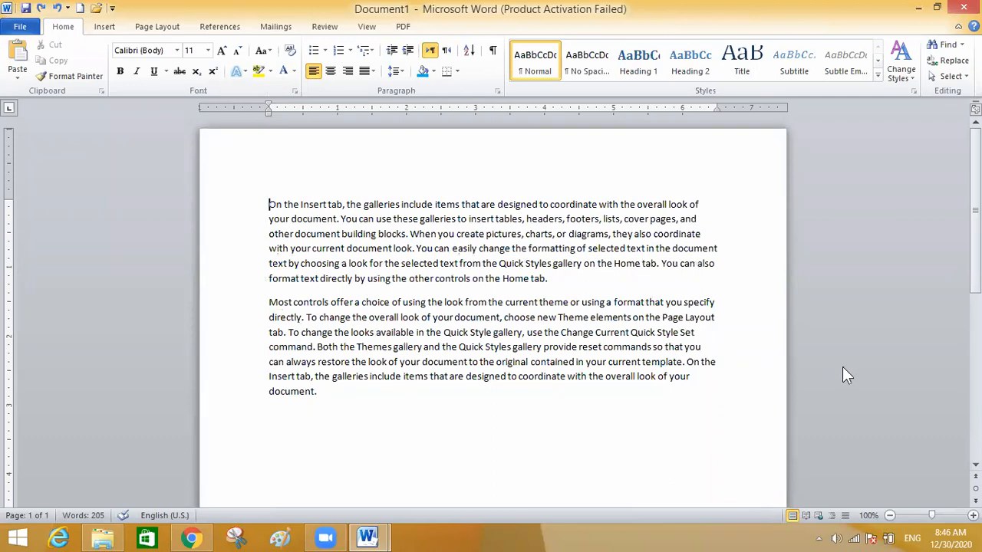
# Step: Examine the tab-setting instructions and the First Line, Hanging and Left Indent illustration in the practicals document, and return to Document1
pyautogui.moveTo(367, 538)
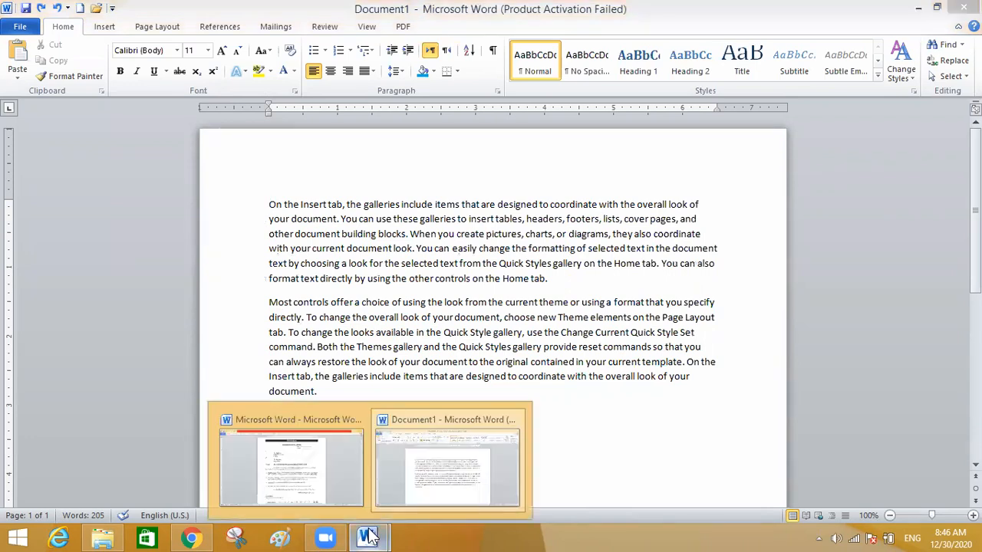
pyautogui.click(284, 464)
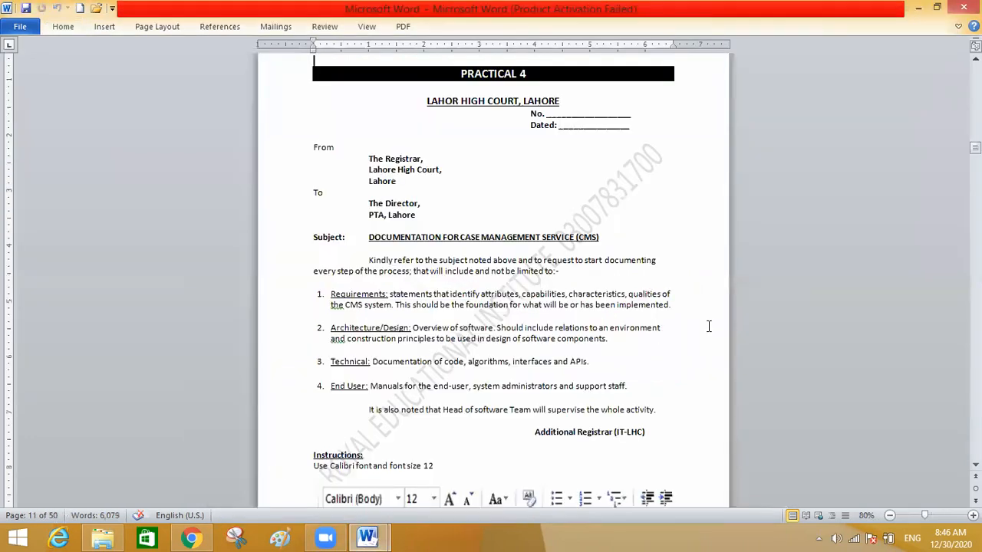
pyautogui.scroll(4, 492, 307)
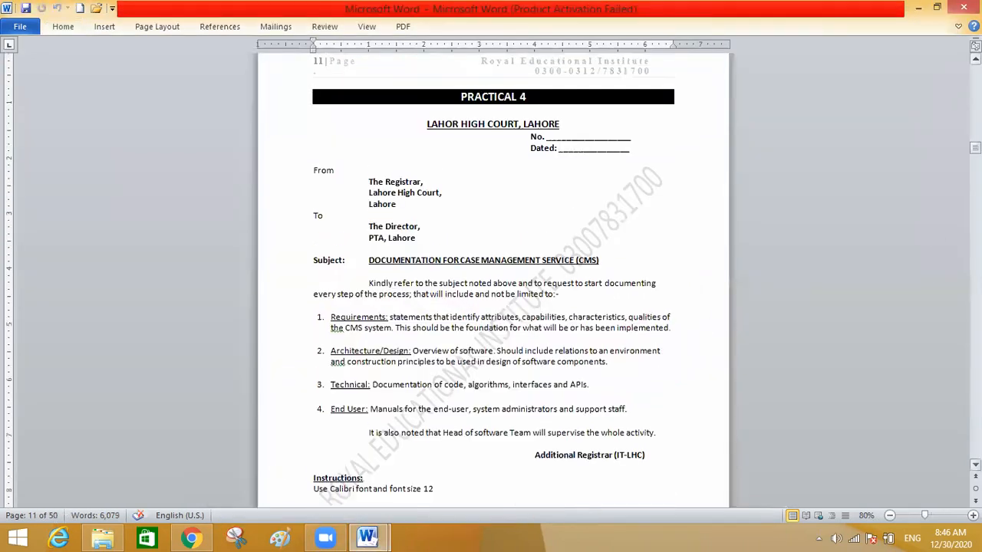
pyautogui.scroll(3, 542, 252)
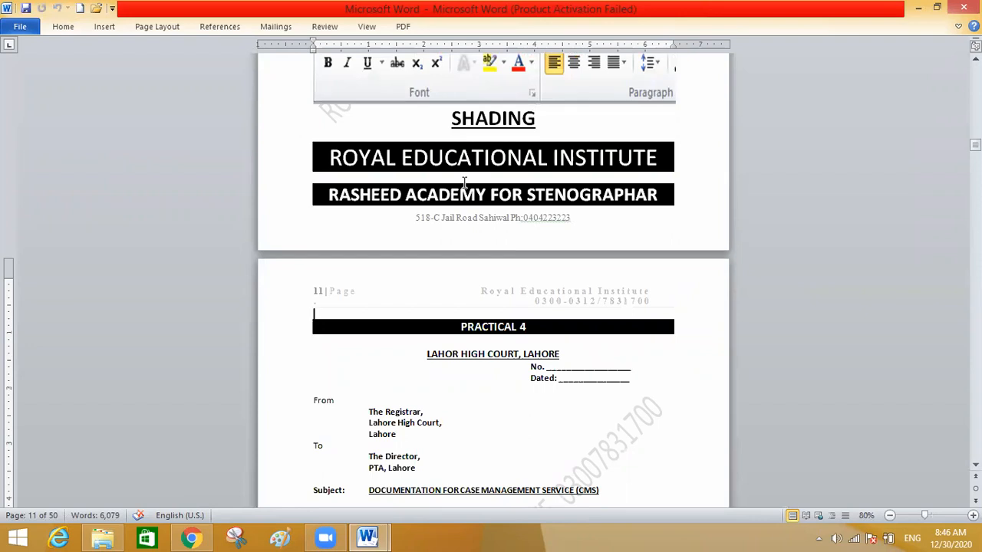
pyautogui.scroll(20, 464, 182)
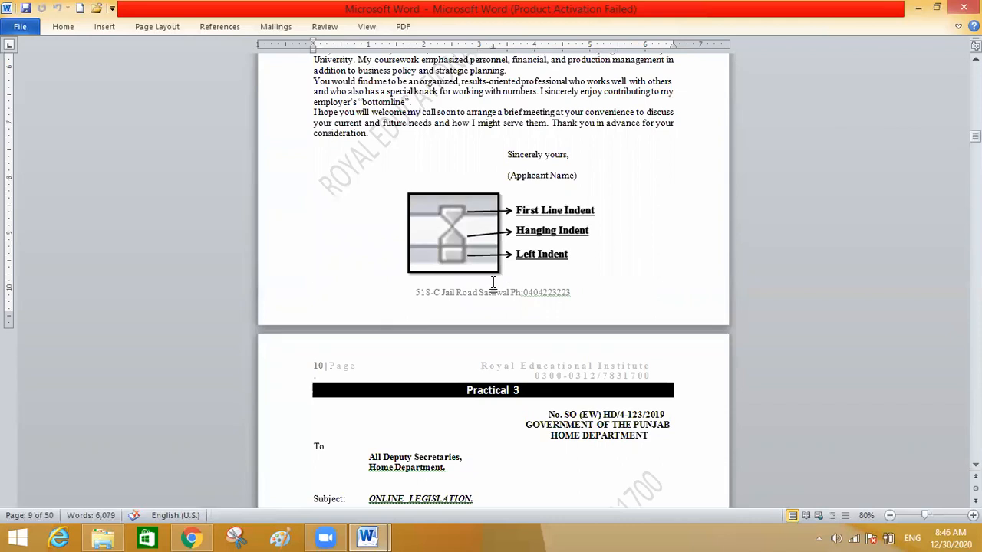
pyautogui.scroll(12, 494, 283)
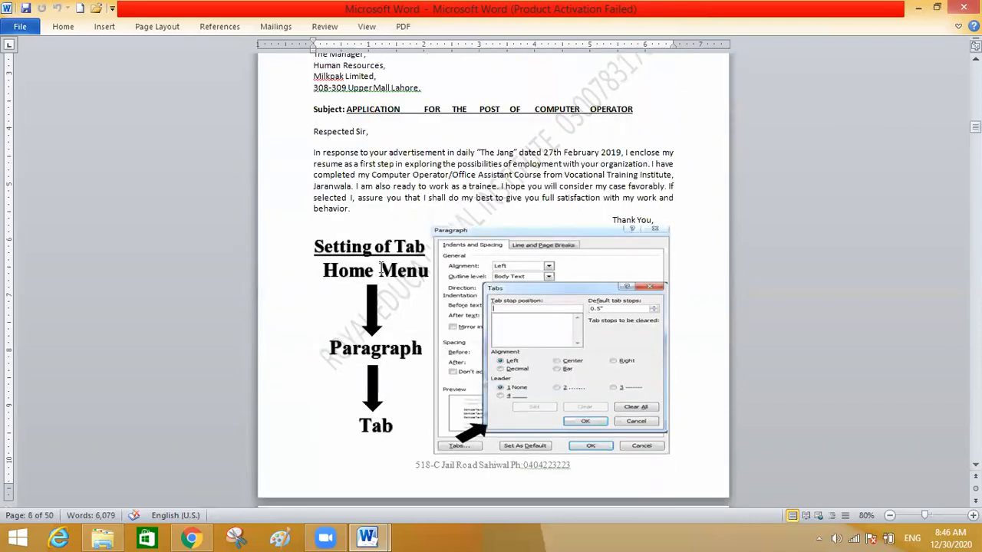
pyautogui.scroll(-15, 381, 268)
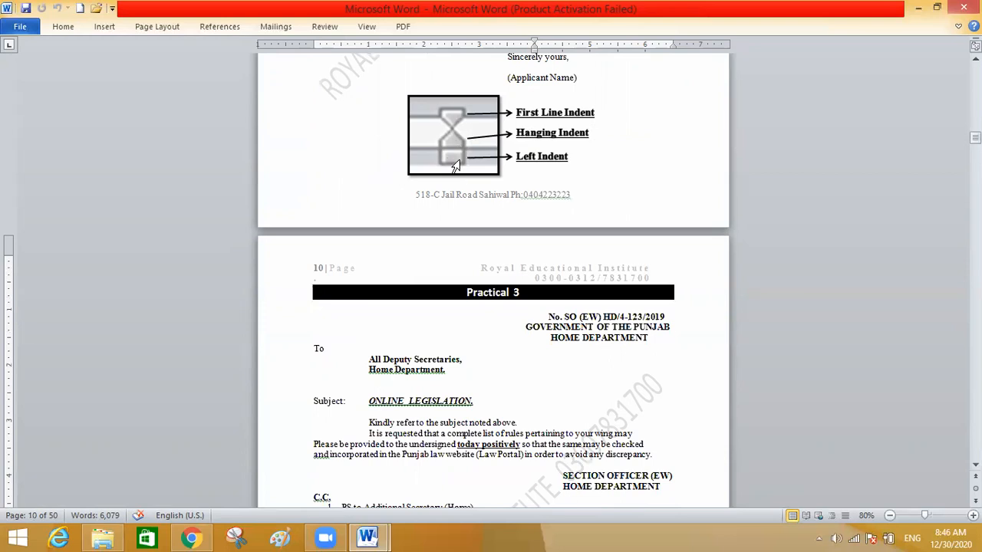
pyautogui.moveTo(372, 540)
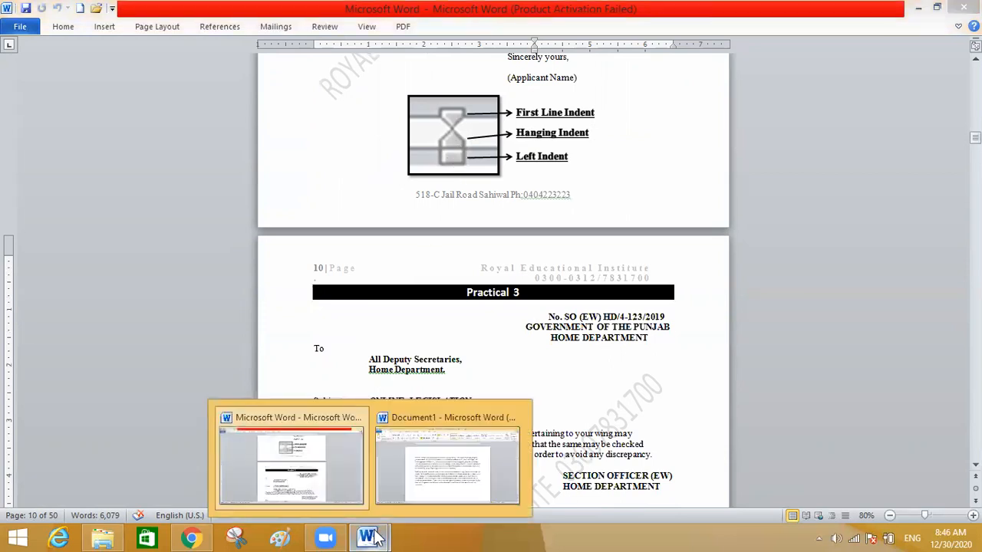
pyautogui.click(429, 485)
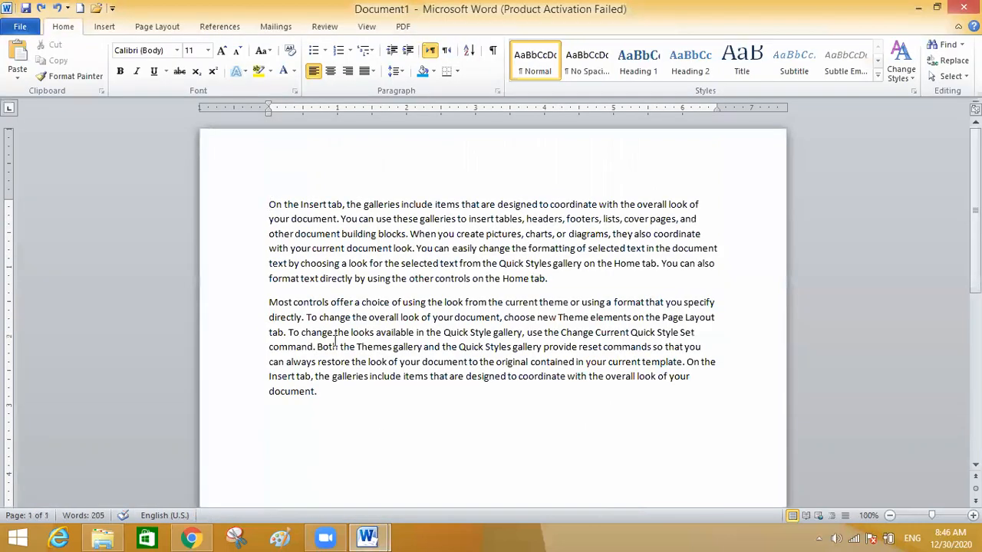
# Step: Set the first-line indent to 2 inches for the first paragraph and 2.5 inches for the second
pyautogui.click(269, 107)
pyautogui.moveTo(268, 103); pyautogui.dragTo(404, 120)
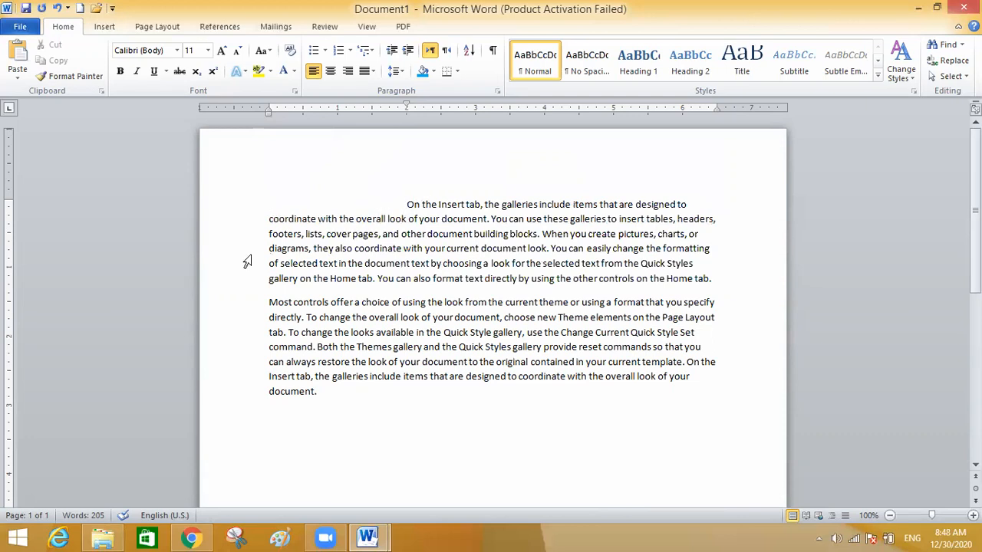
pyautogui.click(269, 302)
pyautogui.moveTo(270, 107)
pyautogui.mouseDown()
pyautogui.moveTo(473, 108)
pyautogui.moveTo(441, 110)
pyautogui.mouseUp()
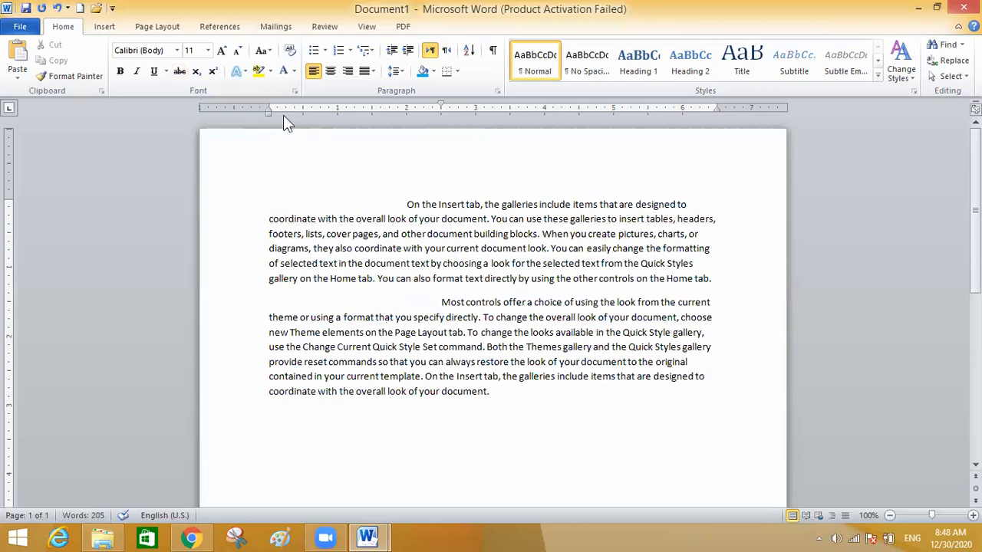
# Step: Move the hanging indent to 1 inch in the first paragraph and to 2 inches in the second
pyautogui.click(405, 204)
pyautogui.moveTo(279, 108); pyautogui.dragTo(316, 108)
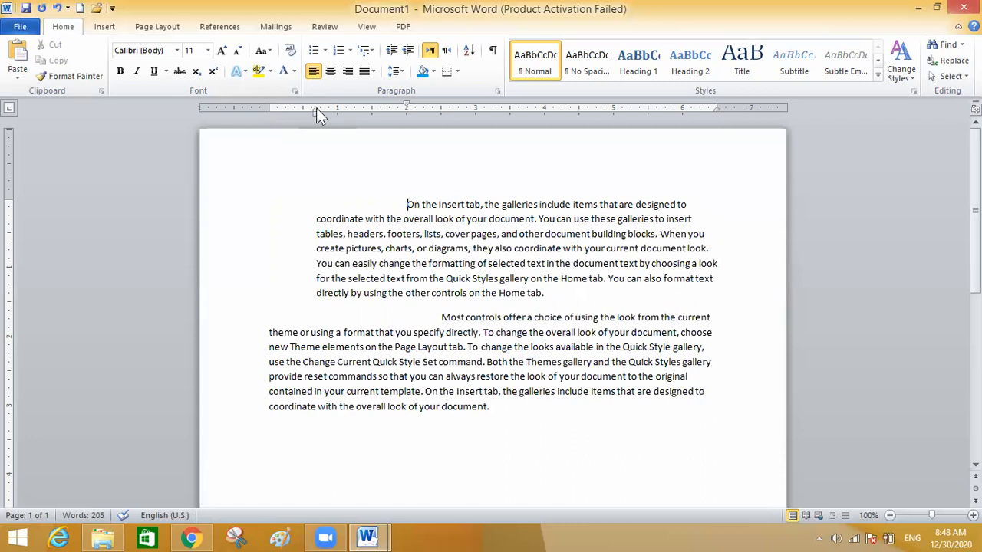
pyautogui.moveTo(316, 107); pyautogui.dragTo(269, 107)
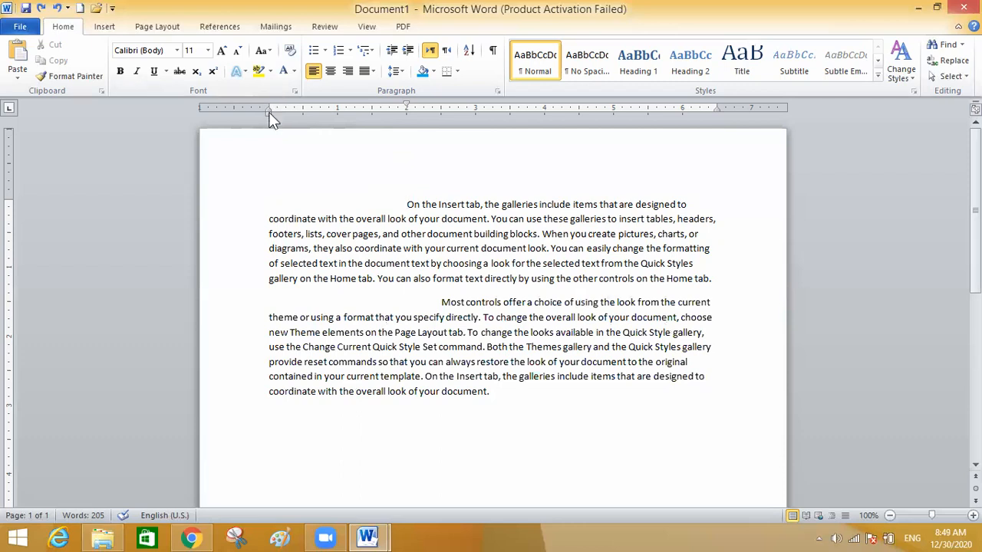
pyautogui.moveTo(269, 107); pyautogui.dragTo(335, 111)
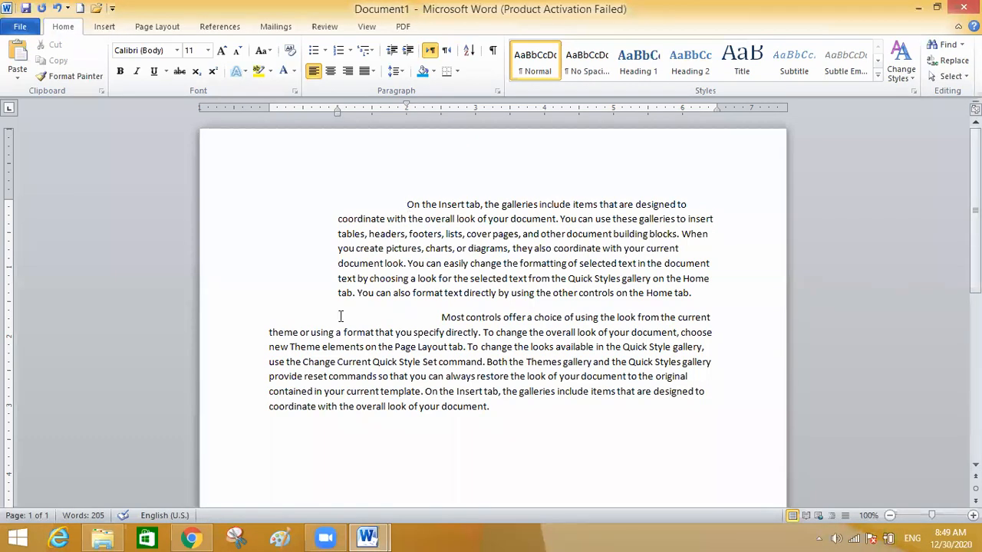
pyautogui.click(442, 317)
pyautogui.moveTo(268, 110); pyautogui.dragTo(405, 112)
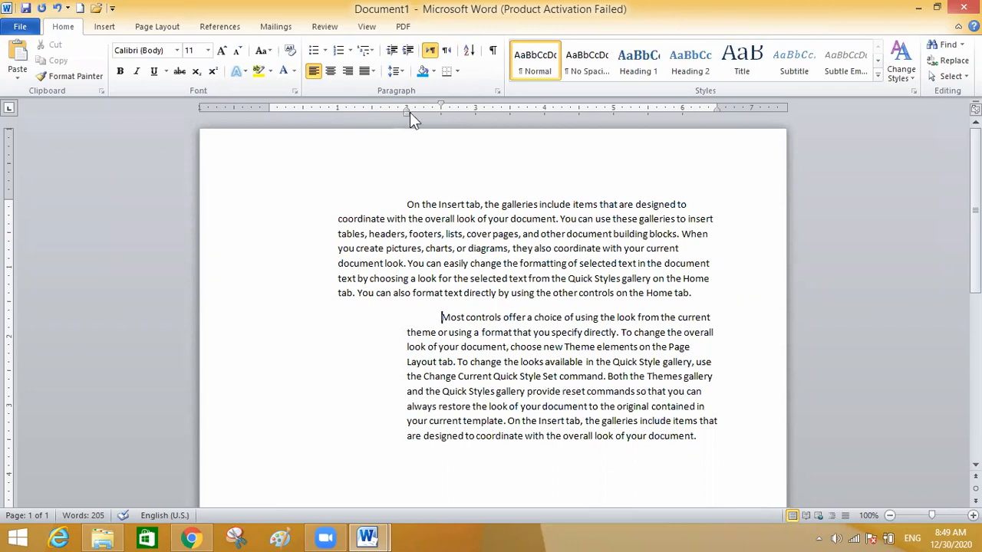
# Step: Shift all lines of each paragraph inward, setting the left indent to 2.5 inches for the second paragraph and 1.5 inches for the first
pyautogui.moveTo(409, 112); pyautogui.dragTo(442, 120)
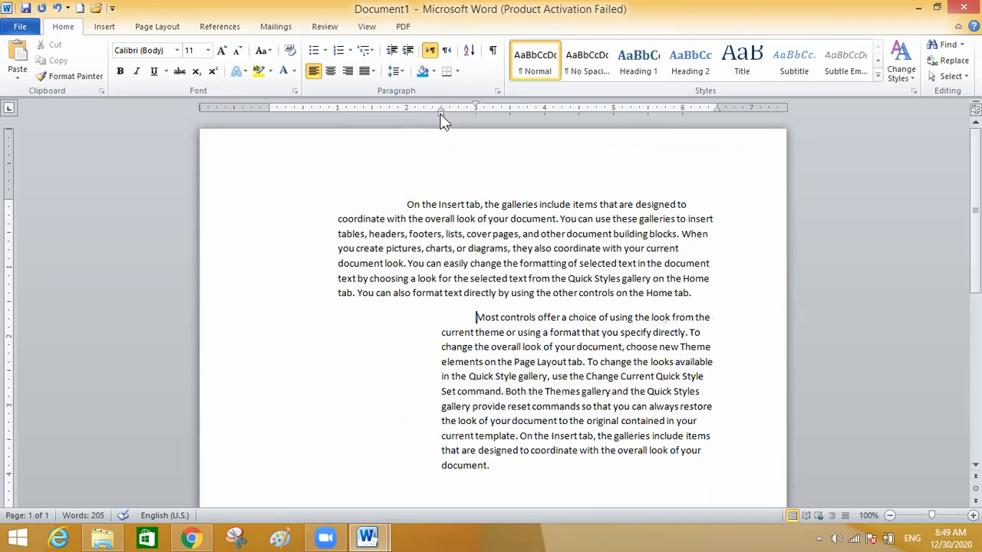
pyautogui.click(405, 204)
pyautogui.moveTo(338, 115); pyautogui.dragTo(369, 118)
pyautogui.click(442, 205)
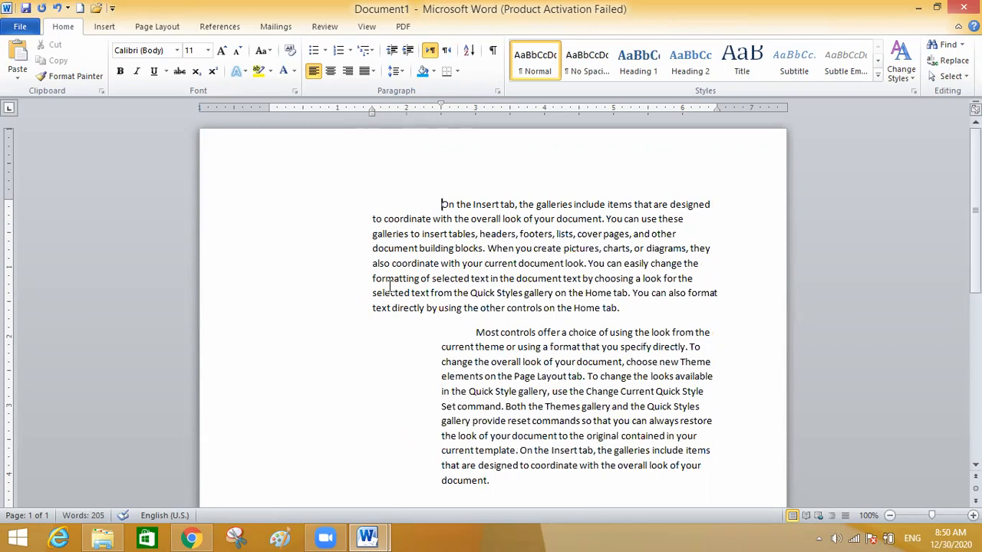
# Step: Undo all the first-line, hanging and left indent changes on both paragraphs
pyautogui.hotkey('ctrl', 'z')
pyautogui.hotkey('ctrl', 'z')
pyautogui.hotkey('ctrl', 'z')
pyautogui.hotkey('ctrl', 'z')
pyautogui.hotkey('ctrl', 'z')
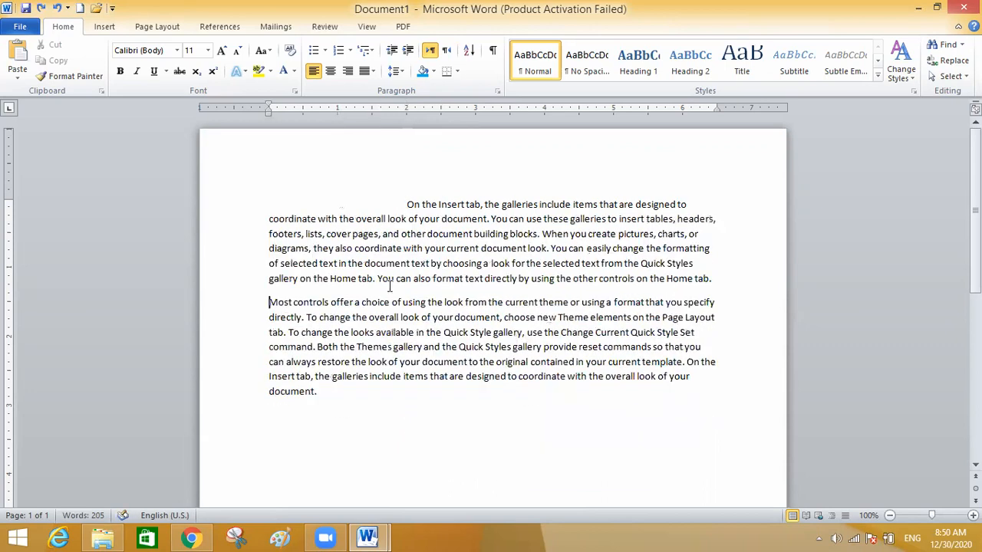
pyautogui.hotkey('ctrl', 'z')
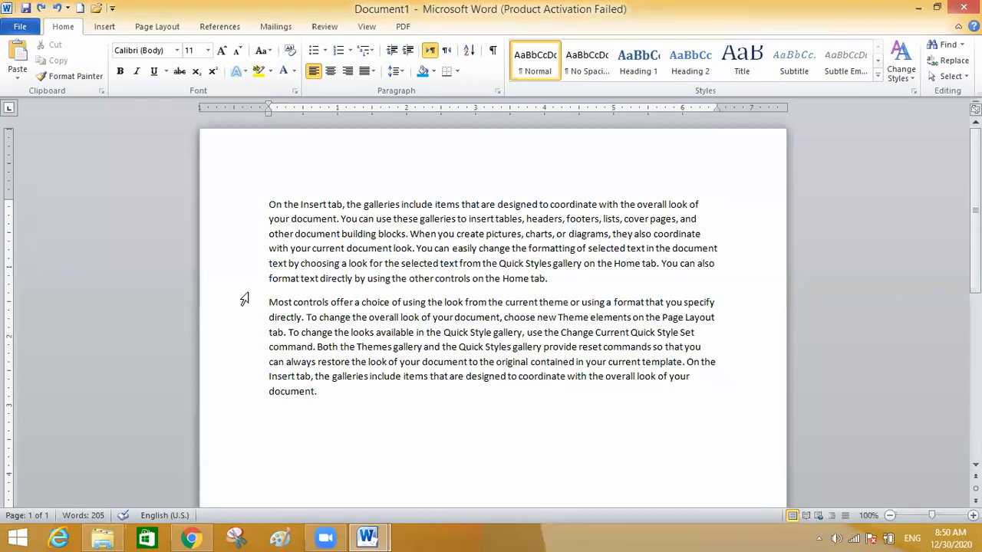
# Step: Shift the first paragraph to a 1-inch left indent and back to 0, and set its first-line indent to 2 inches
pyautogui.press('Tab')
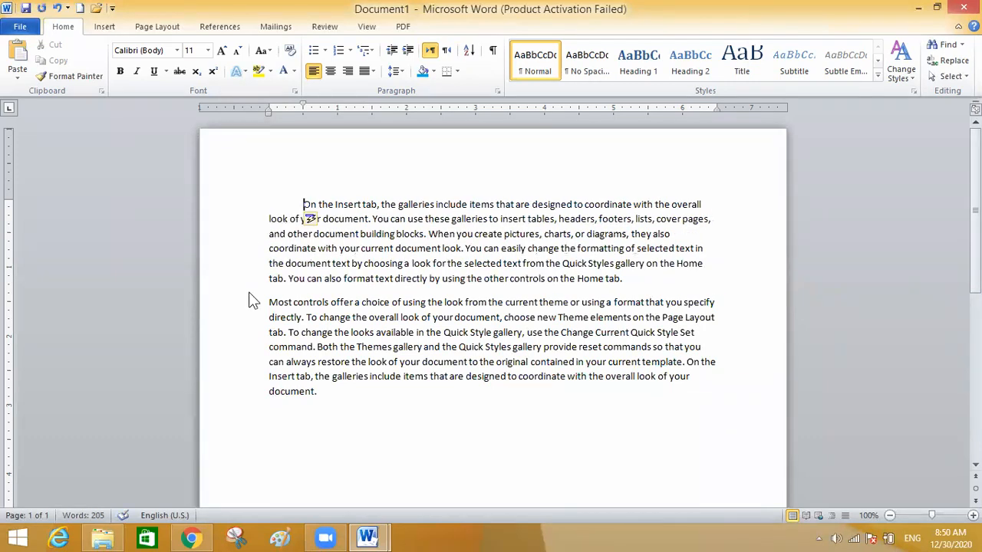
pyautogui.press('Tab')
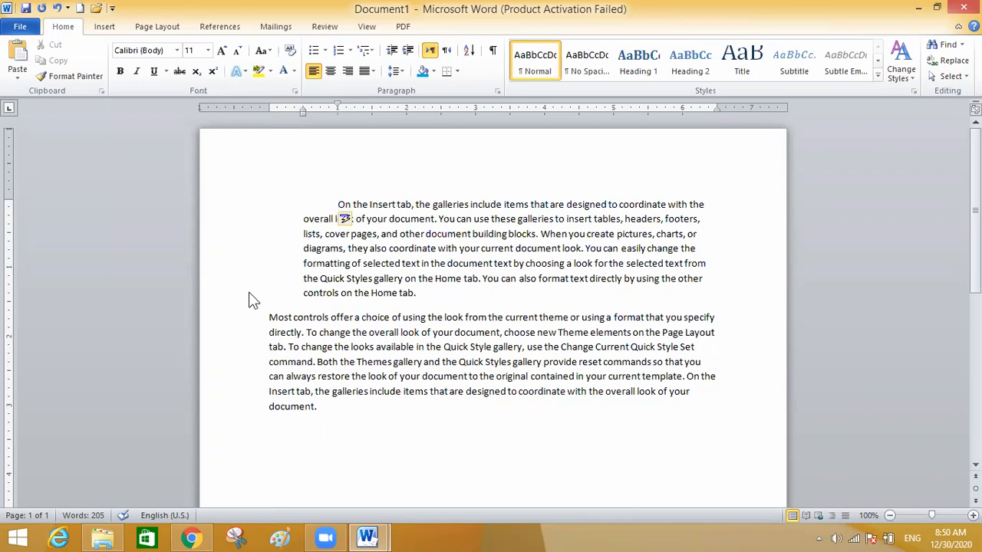
pyautogui.press('Tab')
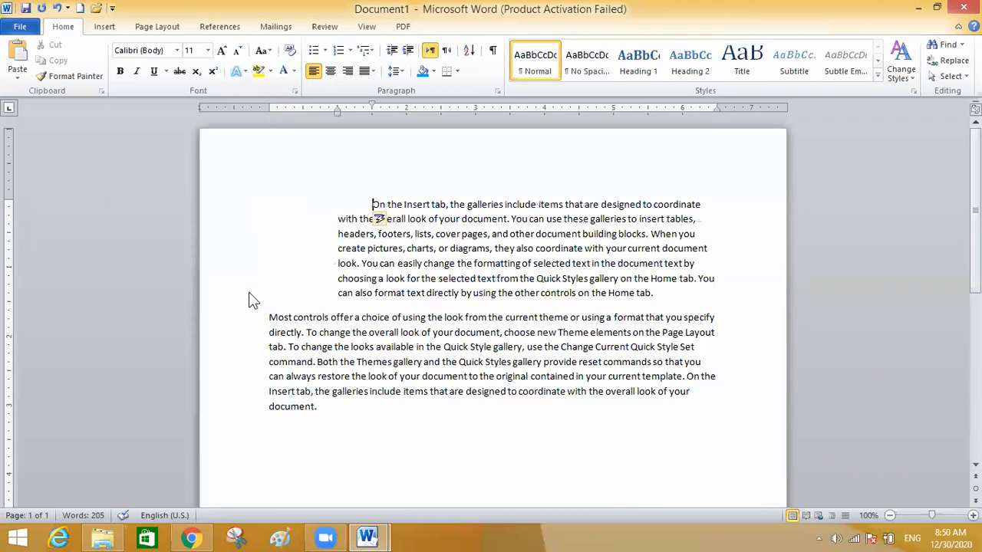
pyautogui.hotkey('shift', 'Tab')
pyautogui.hotkey('shift', 'Tab')
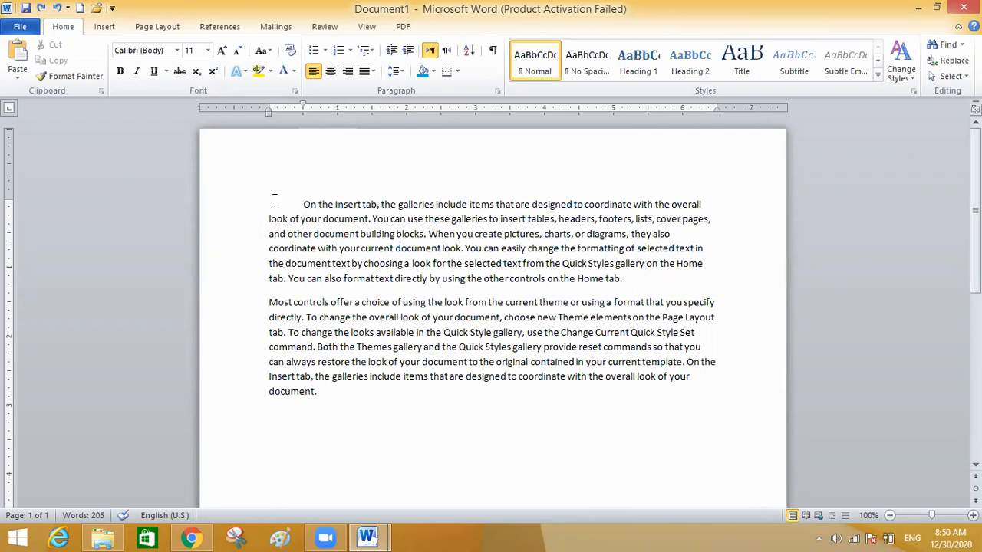
pyautogui.moveTo(301, 102); pyautogui.dragTo(407, 105)
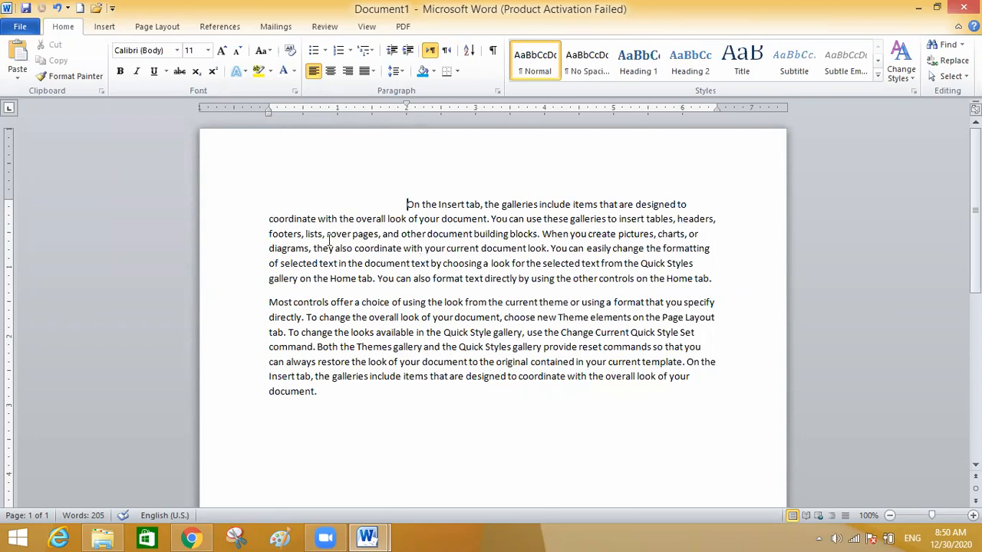
# Step: Try moving the first paragraph's lines below the first one inward by 0.5 inch in two ways, removing the indent each time
pyautogui.click(268, 220)
pyautogui.press('Tab')
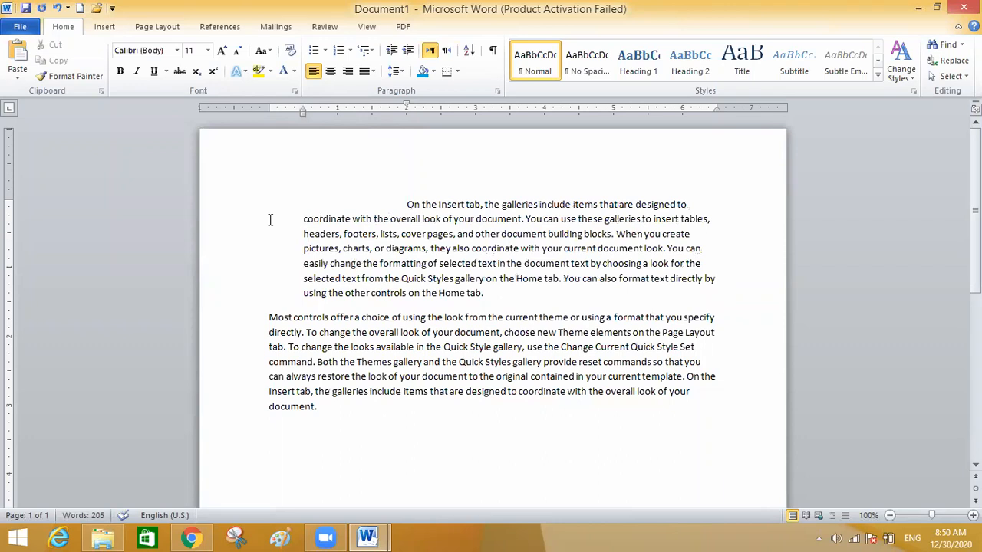
pyautogui.press('BackSpace')
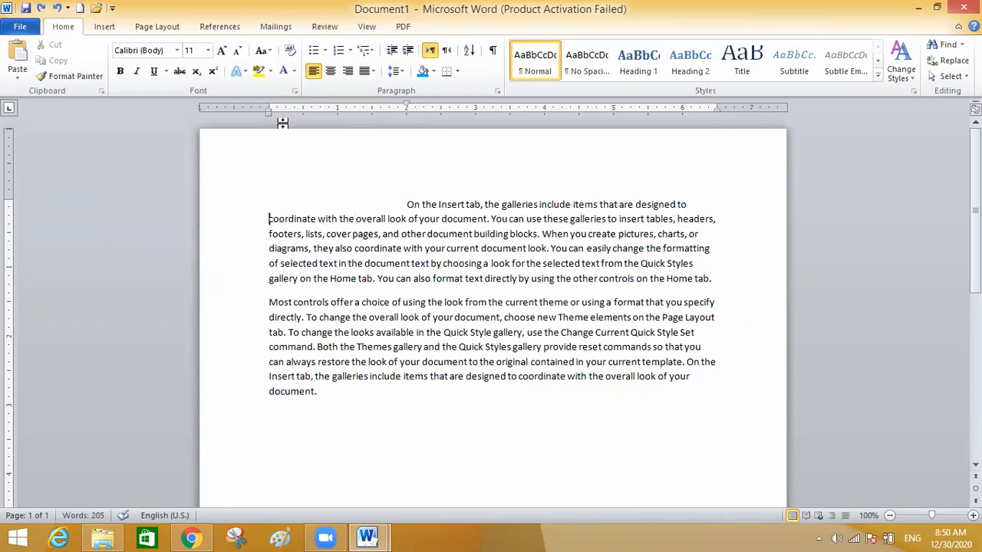
pyautogui.moveTo(269, 109); pyautogui.dragTo(302, 108)
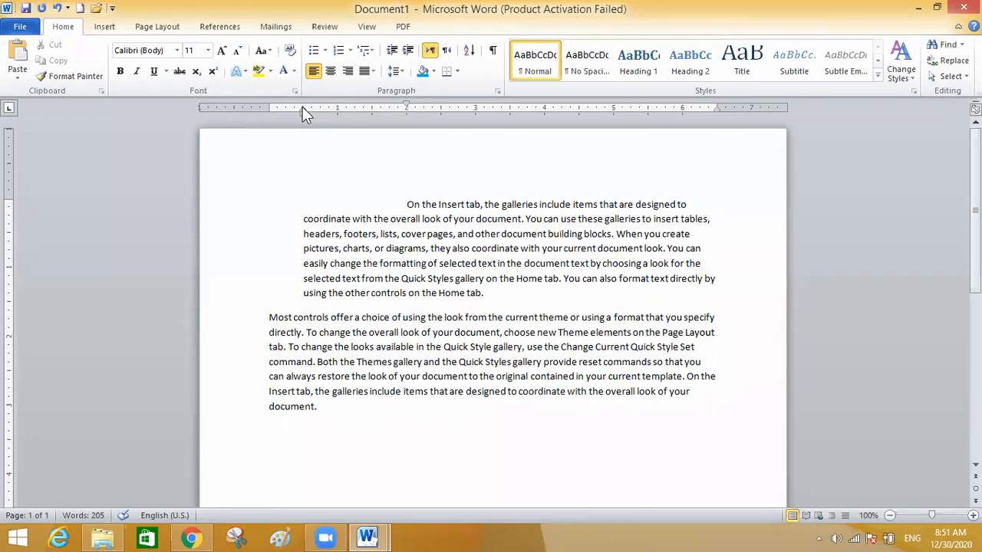
pyautogui.hotkey('ctrl', 'shift', 't')
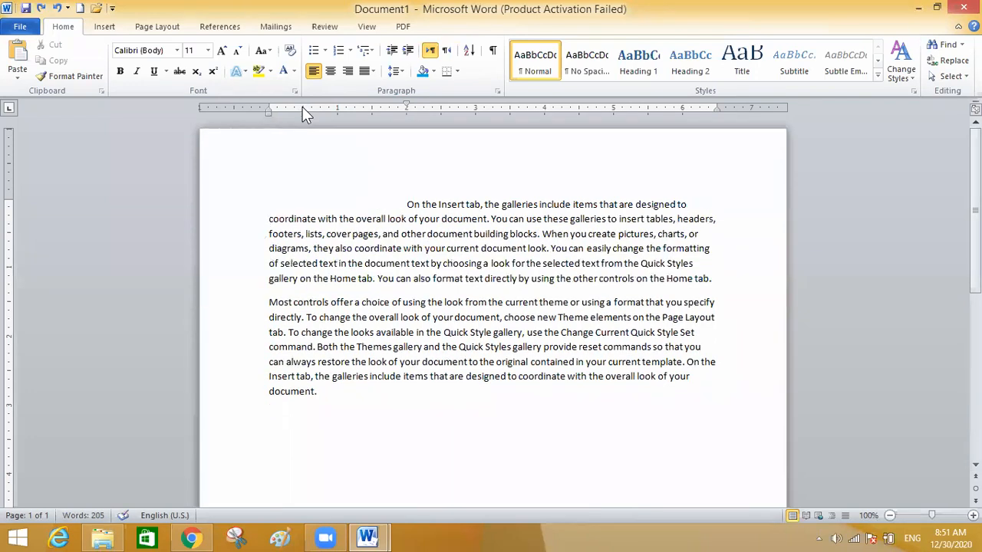
# Step: Switch to the practicals document and go to the Practical 4 letter on page 11
pyautogui.click(359, 537)
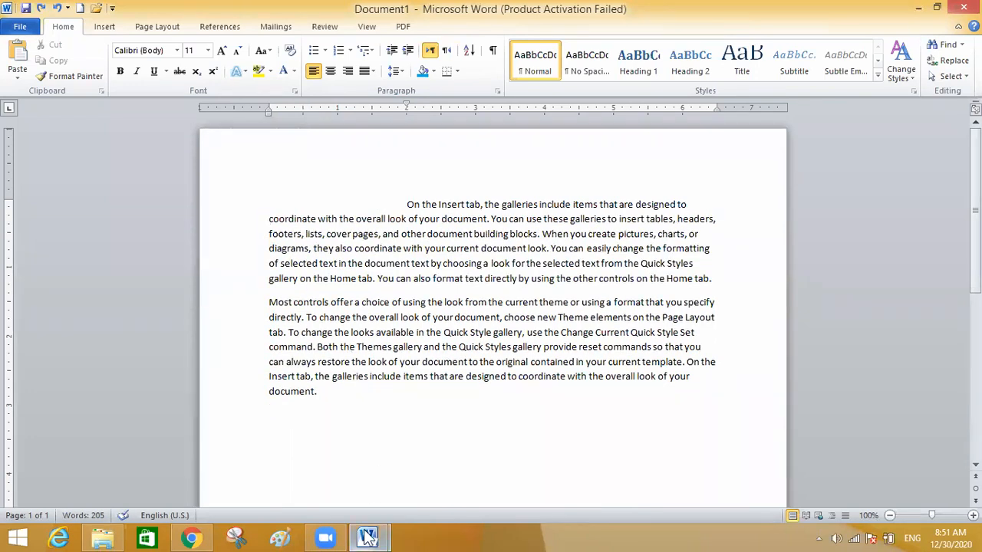
pyautogui.click(308, 479)
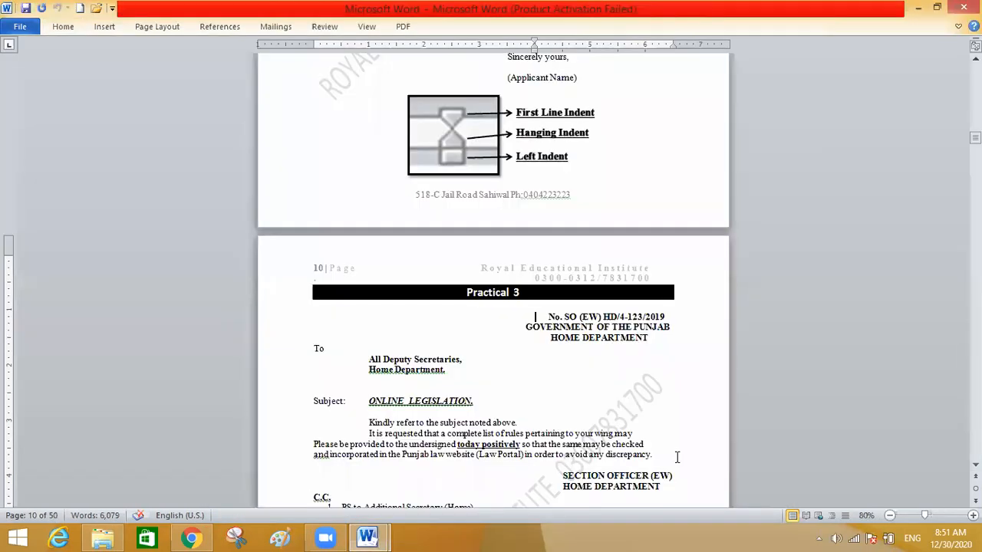
pyautogui.scroll(-3, 491, 284)
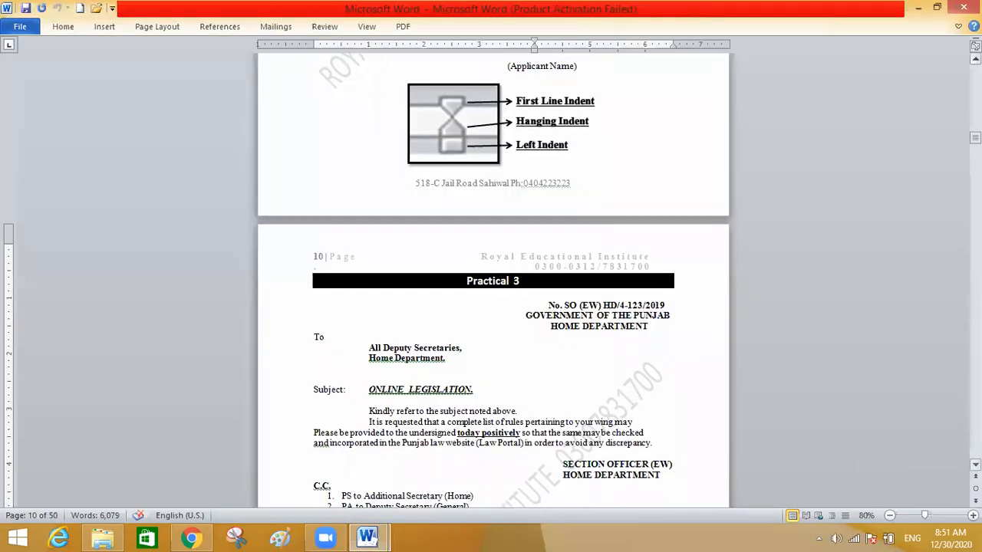
pyautogui.scroll(-15, 535, 259)
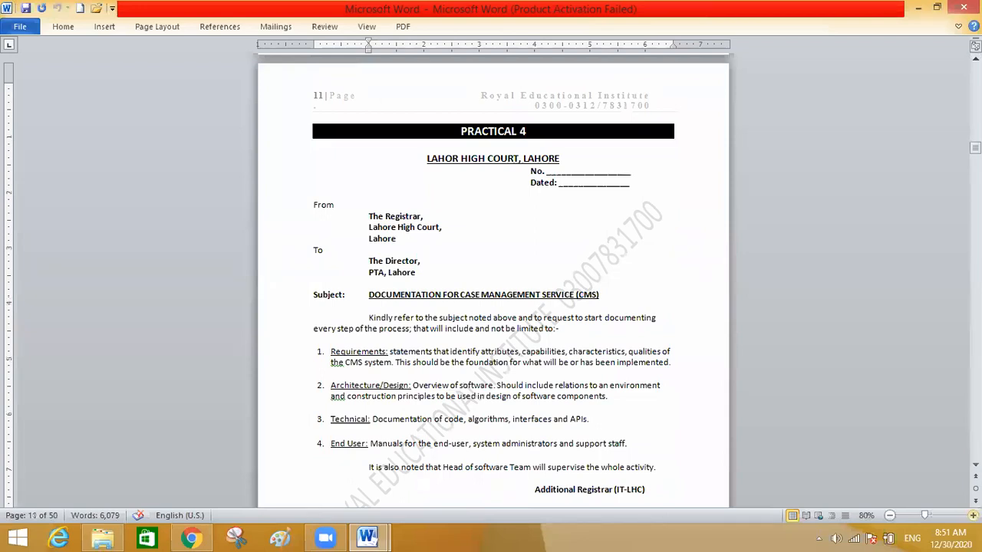
pyautogui.moveTo(980, 551)
pyautogui.scroll(-2, 493, 280)
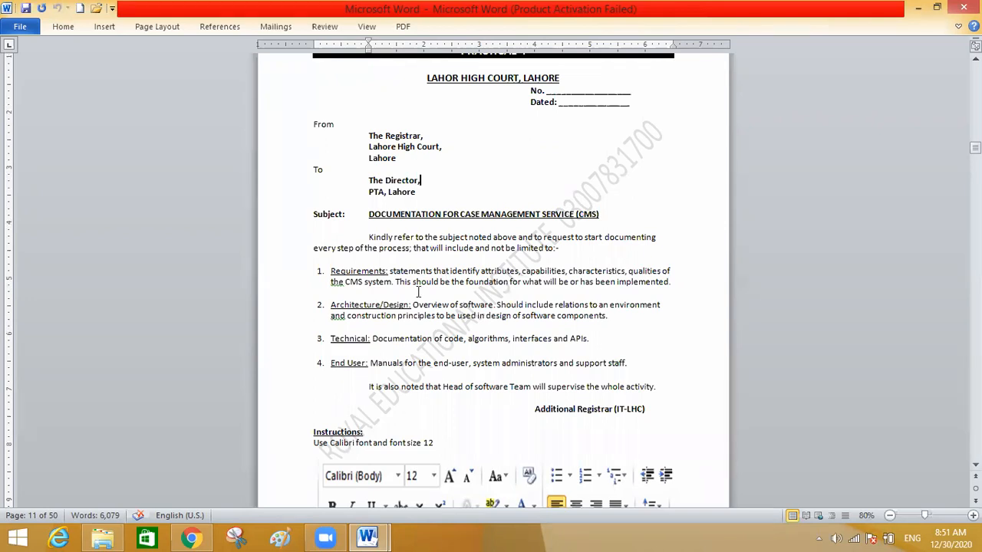
# Step: Clear all formatting from the Practical 4 letter, from the court heading through the Additional Registrar (IT-LHC) line
pyautogui.click(428, 79)
pyautogui.moveTo(423, 82); pyautogui.dragTo(650, 409)
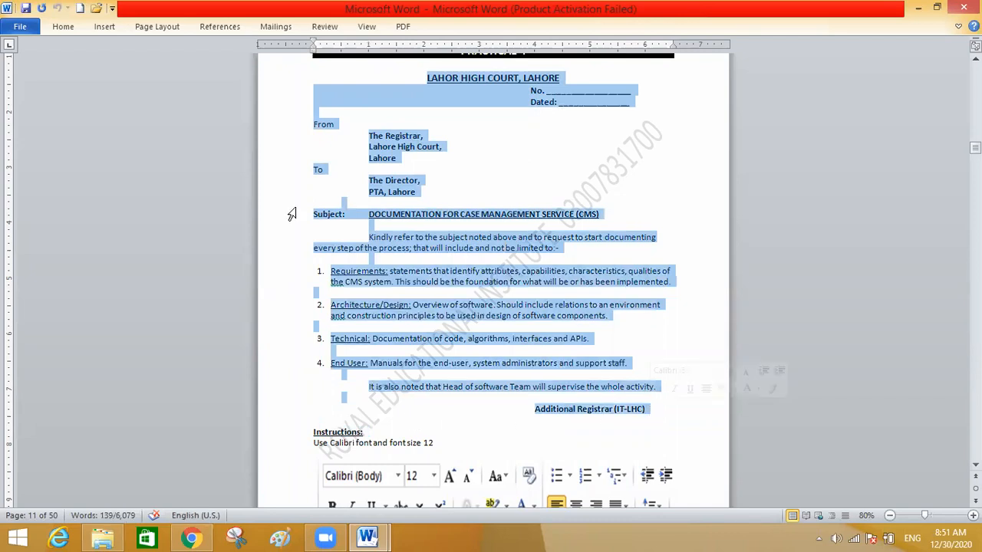
pyautogui.click(67, 26)
pyautogui.click(288, 49)
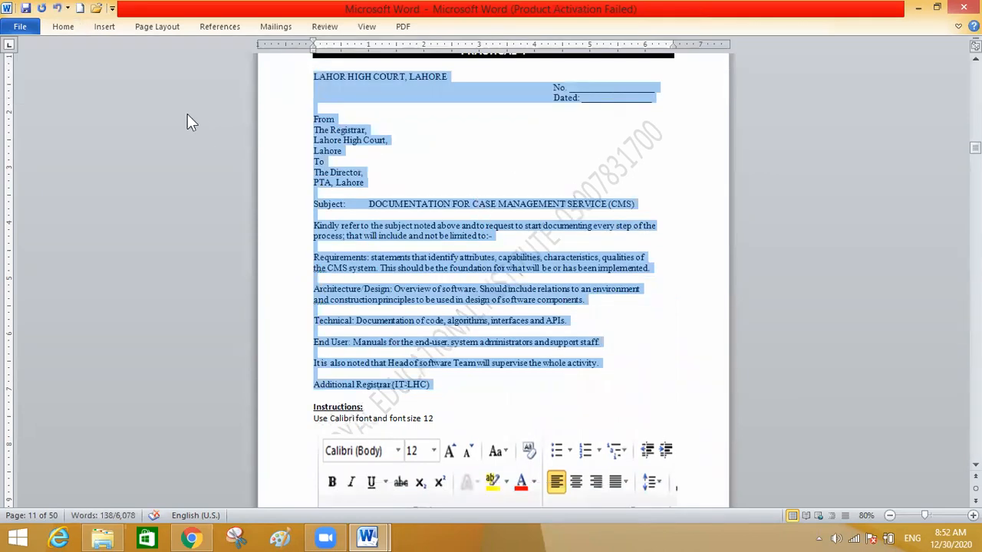
# Step: Set the font of the selected letter text to Calibri
pyautogui.click(64, 26)
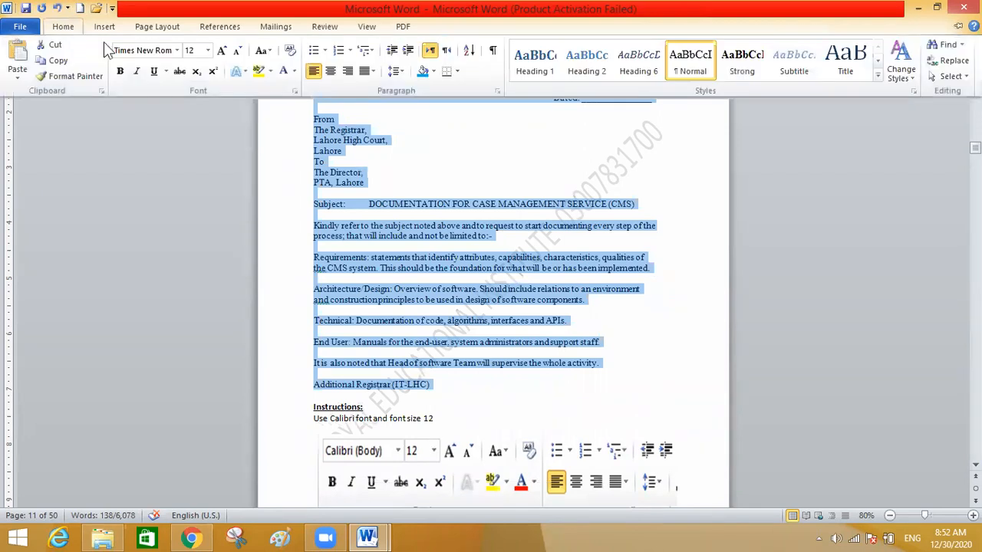
pyautogui.click(177, 51)
pyautogui.click(177, 51)
pyautogui.click(177, 51)
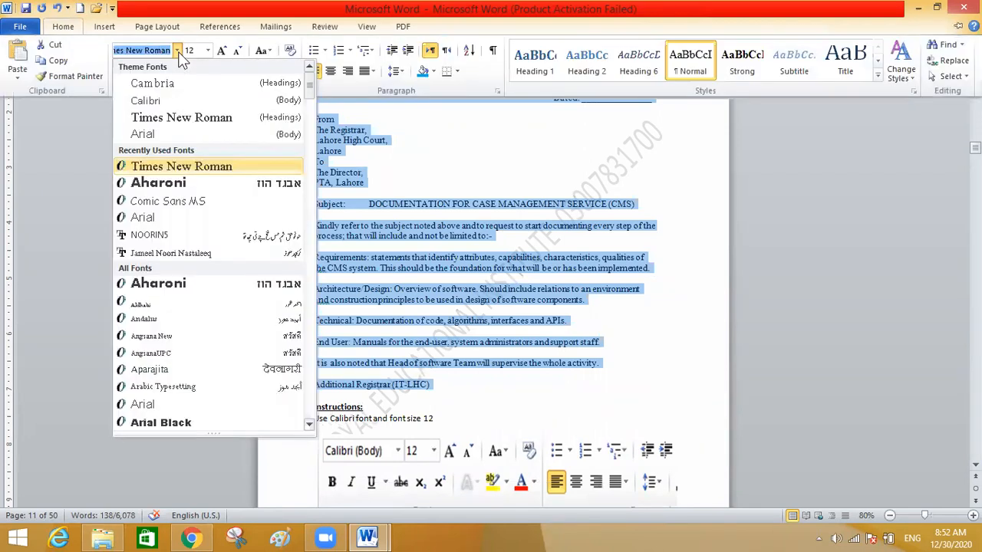
pyautogui.click(160, 100)
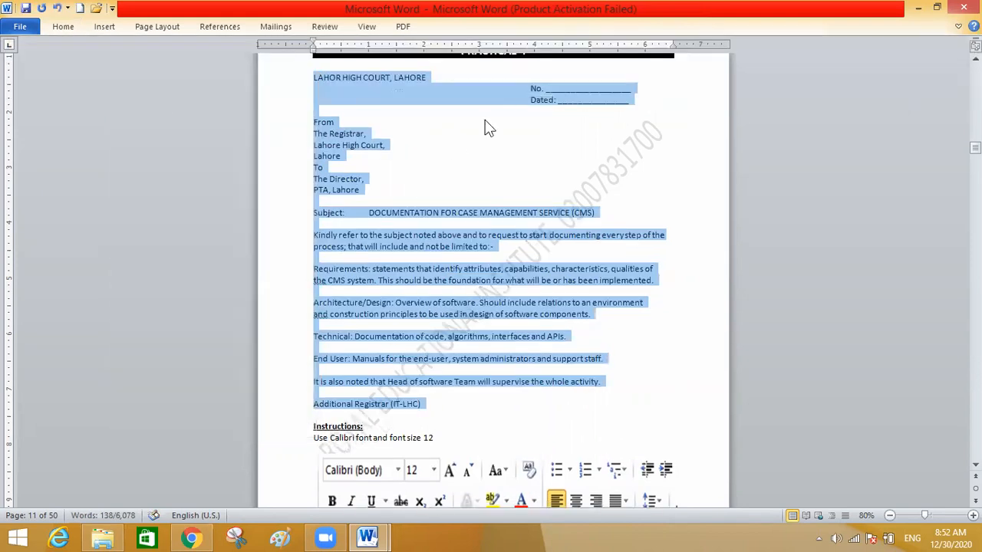
# Step: Remove the spaces before "No." so it starts at the left margin on its own line below the court heading
pyautogui.click(524, 92)
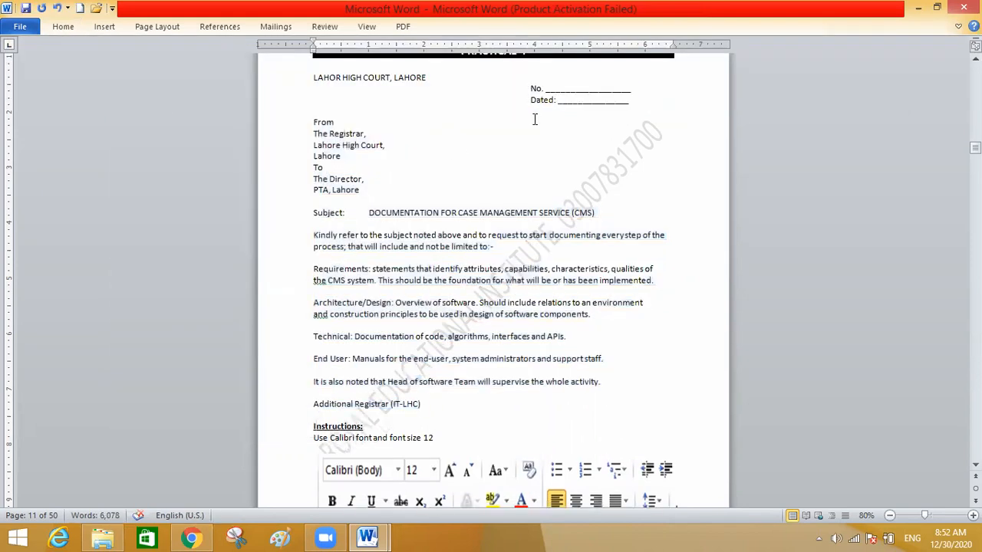
pyautogui.press('BackSpace')
pyautogui.press('BackSpace')
pyautogui.press('BackSpace')
pyautogui.press('BackSpace')
pyautogui.press('BackSpace')
pyautogui.press('BackSpace')
pyautogui.press('BackSpace')
pyautogui.press('BackSpace')
pyautogui.press('BackSpace')
pyautogui.press('BackSpace')
pyautogui.press('BackSpace')
pyautogui.press('BackSpace')
pyautogui.press('BackSpace')
pyautogui.press('BackSpace')
pyautogui.press('BackSpace')
pyautogui.press('BackSpace')
pyautogui.press('BackSpace')
pyautogui.press('BackSpace')
pyautogui.press('BackSpace')
pyautogui.press('BackSpace')
pyautogui.press('BackSpace')
pyautogui.press('BackSpace')
pyautogui.press('BackSpace')
pyautogui.press('BackSpace')
pyautogui.press('BackSpace')
pyautogui.press('BackSpace')
pyautogui.press('BackSpace')
pyautogui.press('BackSpace')
pyautogui.press('BackSpace')
pyautogui.press('BackSpace')
pyautogui.press('BackSpace')
pyautogui.press('BackSpace')
pyautogui.press('BackSpace')
pyautogui.press('BackSpace')
pyautogui.press('BackSpace')
pyautogui.press('BackSpace')
pyautogui.press('BackSpace')
pyautogui.press('BackSpace')
pyautogui.press('BackSpace')
pyautogui.press('BackSpace')
pyautogui.press('BackSpace')
pyautogui.press('BackSpace')
pyautogui.press('BackSpace')
pyautogui.press('BackSpace')
pyautogui.press('BackSpace')
pyautogui.press('BackSpace')
pyautogui.press('BackSpace')
pyautogui.press('BackSpace')
pyautogui.press('BackSpace')
pyautogui.press('BackSpace')
pyautogui.press('BackSpace')
pyautogui.press('BackSpace')
pyautogui.press('BackSpace')
pyautogui.press('BackSpace')
pyautogui.press('BackSpace')
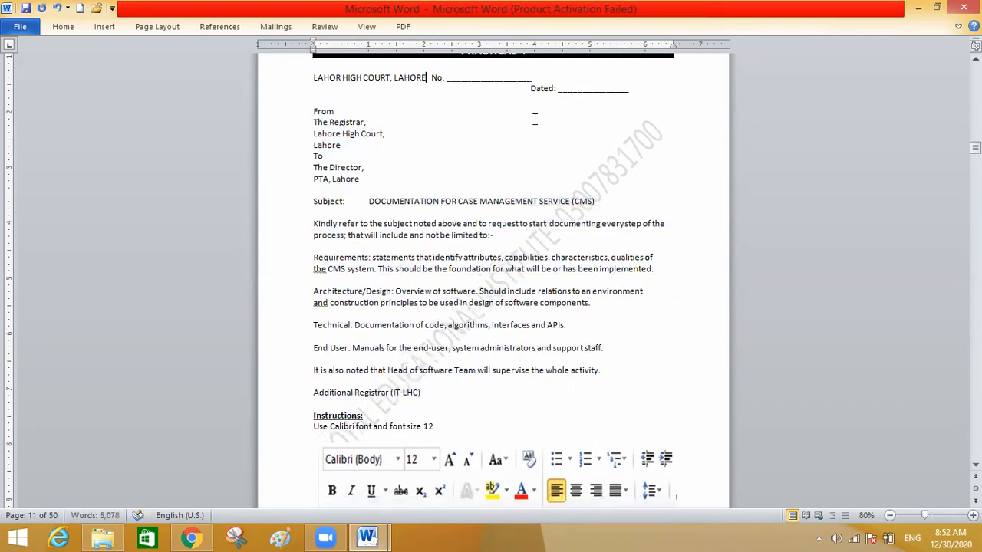
pyautogui.press('Return')
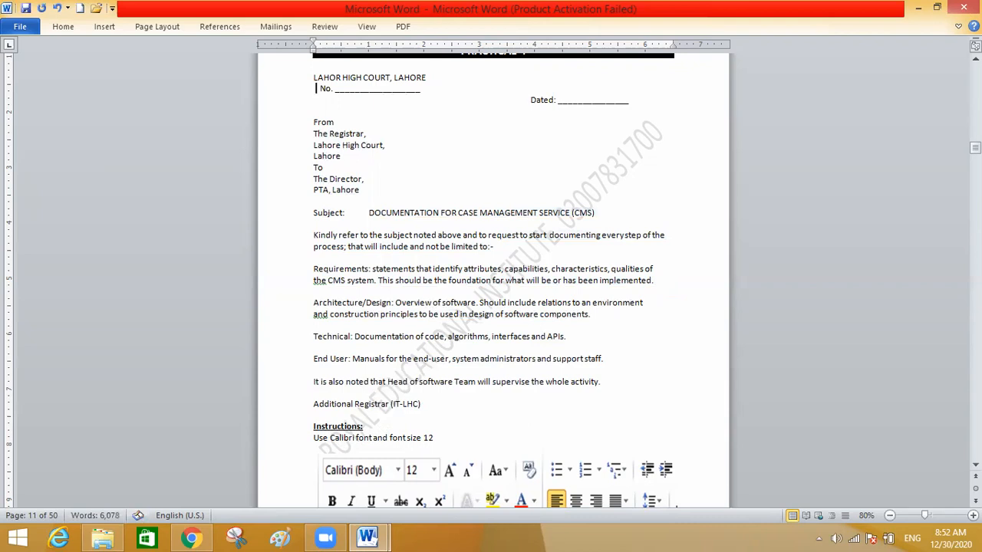
pyautogui.press('BackSpace')
# Step: Delete the spaces before "Dated:" so the line starts at the left margin
pyautogui.click(530, 100)
pyautogui.press('BackSpace')
pyautogui.press('BackSpace')
pyautogui.press('BackSpace')
pyautogui.press('BackSpace')
pyautogui.press('BackSpace')
pyautogui.press('BackSpace')
pyautogui.press('BackSpace')
pyautogui.press('BackSpace')
pyautogui.press('BackSpace')
pyautogui.press('BackSpace')
pyautogui.press('BackSpace')
pyautogui.press('BackSpace')
pyautogui.press('BackSpace')
pyautogui.press('BackSpace')
pyautogui.press('BackSpace')
pyautogui.press('BackSpace')
pyautogui.press('BackSpace')
pyautogui.press('BackSpace')
pyautogui.press('BackSpace')
pyautogui.press('BackSpace')
pyautogui.press('BackSpace')
pyautogui.press('BackSpace')
pyautogui.press('BackSpace')
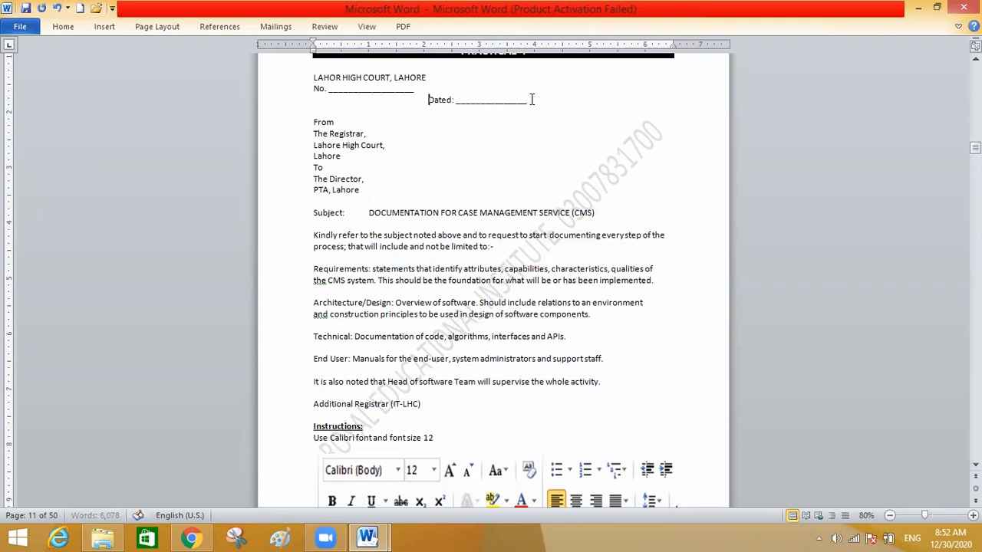
pyautogui.press('BackSpace')
pyautogui.press('BackSpace')
pyautogui.press('BackSpace')
pyautogui.press('BackSpace')
pyautogui.press('BackSpace')
pyautogui.press('BackSpace')
pyautogui.press('BackSpace')
pyautogui.press('BackSpace')
pyautogui.press('BackSpace')
pyautogui.press('BackSpace')
# Step: Close the gap between "Subject:" and the DOCUMENTATION FOR CASE MANAGEMENT SERVICE (CMS) title
pyautogui.click(368, 214)
pyautogui.press('BackSpace')
pyautogui.press('BackSpace')
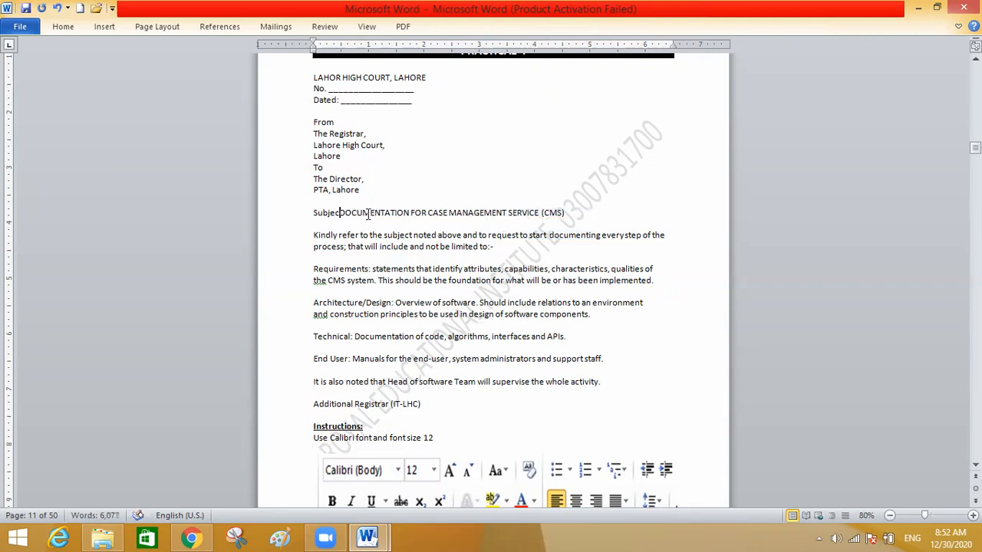
pyautogui.write('t:')
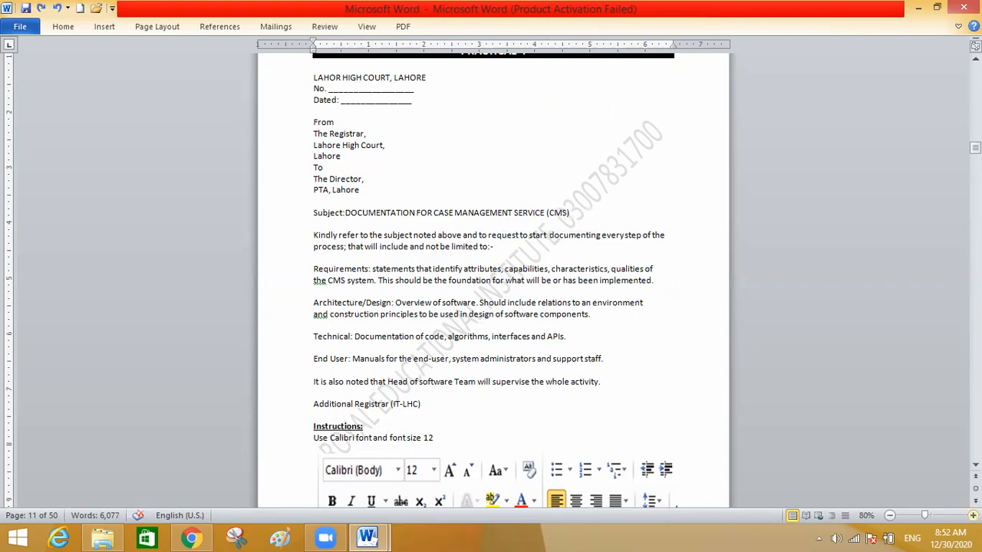
# Step: Format the heading LAHOR HIGH COURT, LAHORE as 14-point, centred and bold
pyautogui.scroll(11, 491, 276)
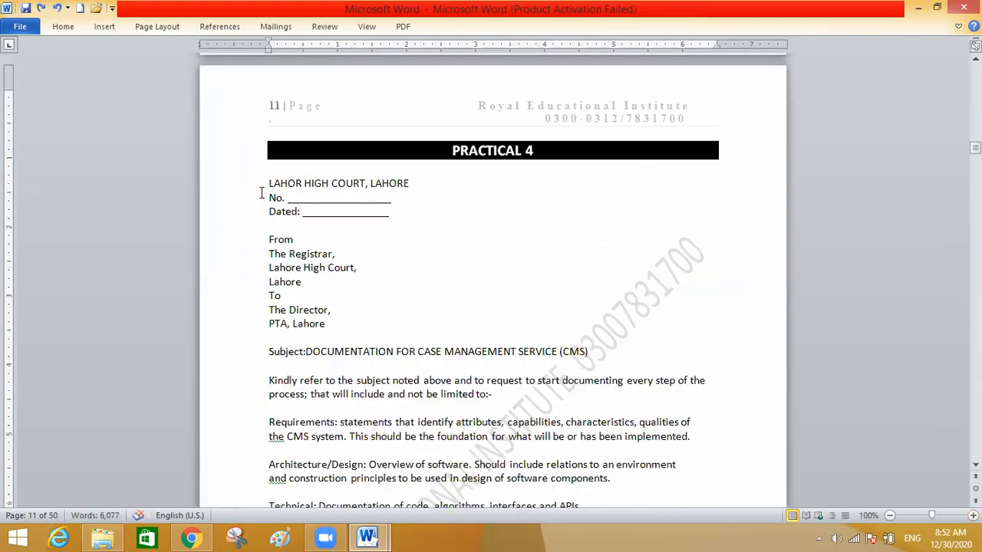
pyautogui.moveTo(268, 183); pyautogui.dragTo(414, 186)
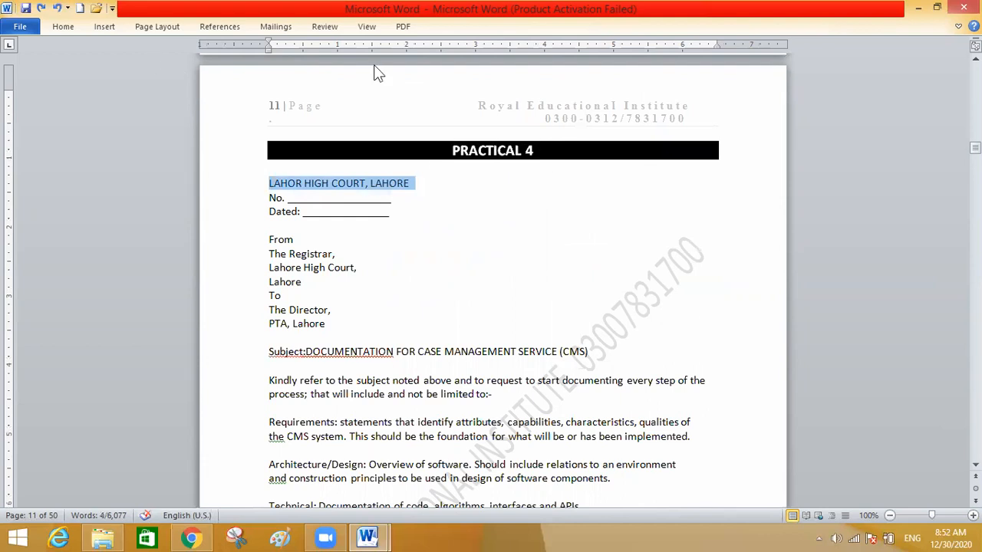
pyautogui.click(958, 27)
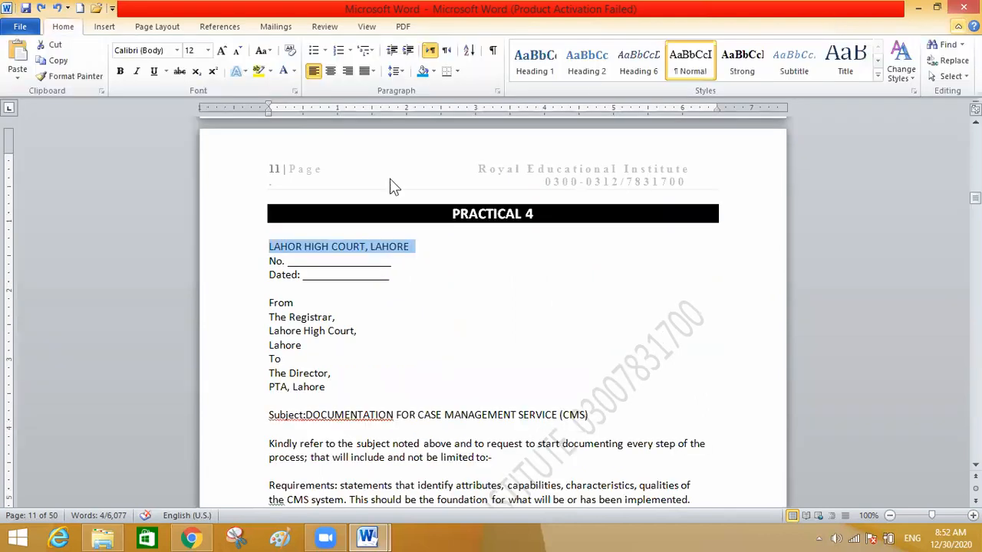
pyautogui.click(206, 51)
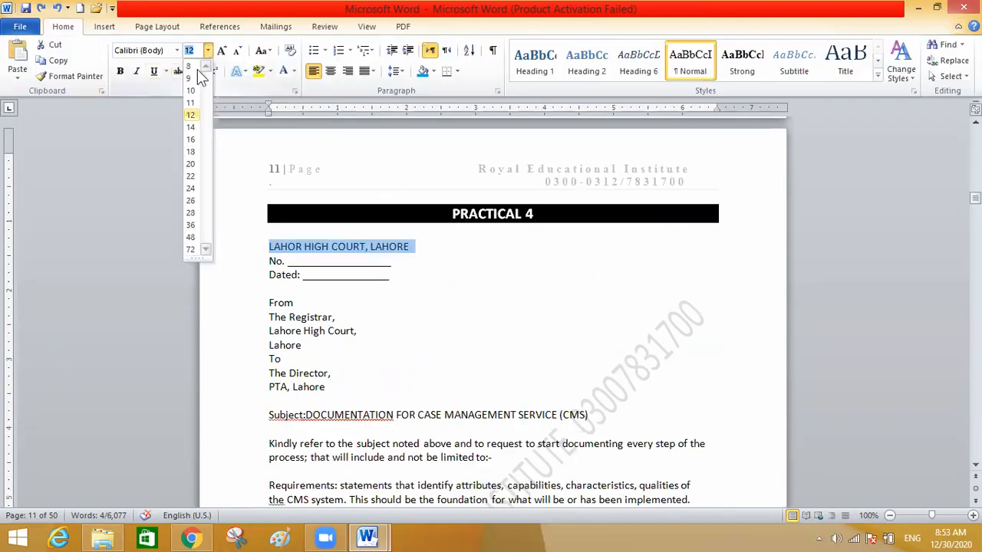
pyautogui.click(191, 129)
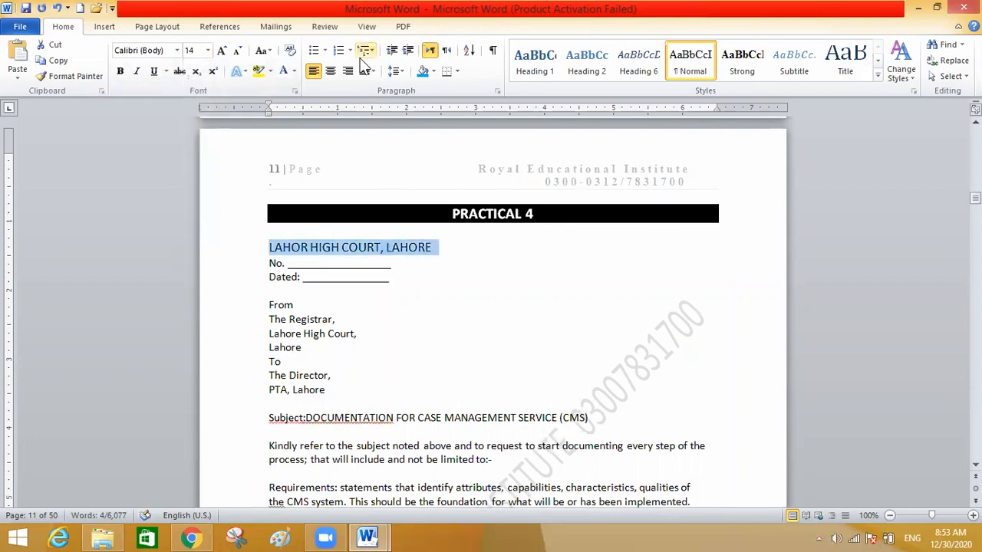
pyautogui.click(331, 72)
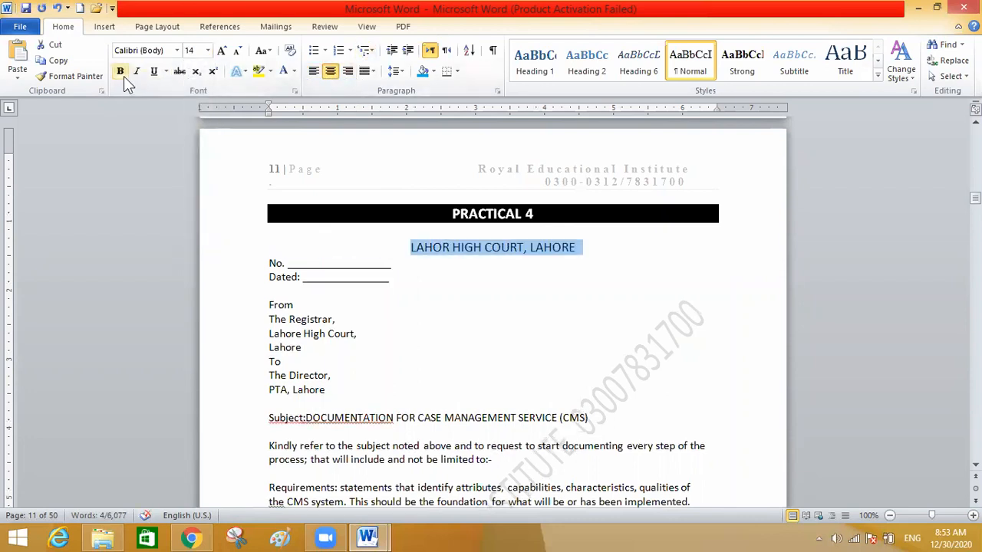
pyautogui.click(121, 71)
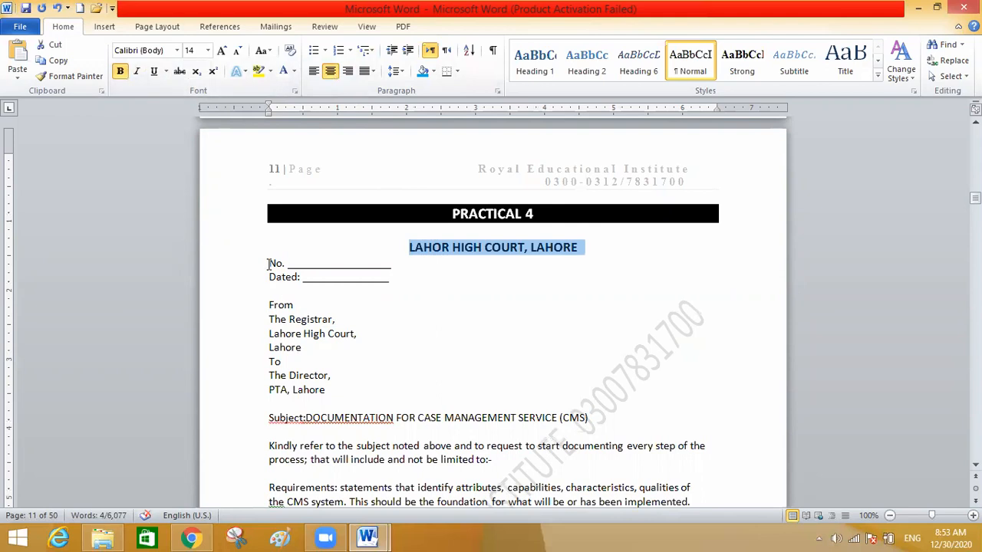
# Step: Delete the blank rule after "Dated:" and retype it as a row of underscores
pyautogui.moveTo(269, 263); pyautogui.dragTo(377, 285)
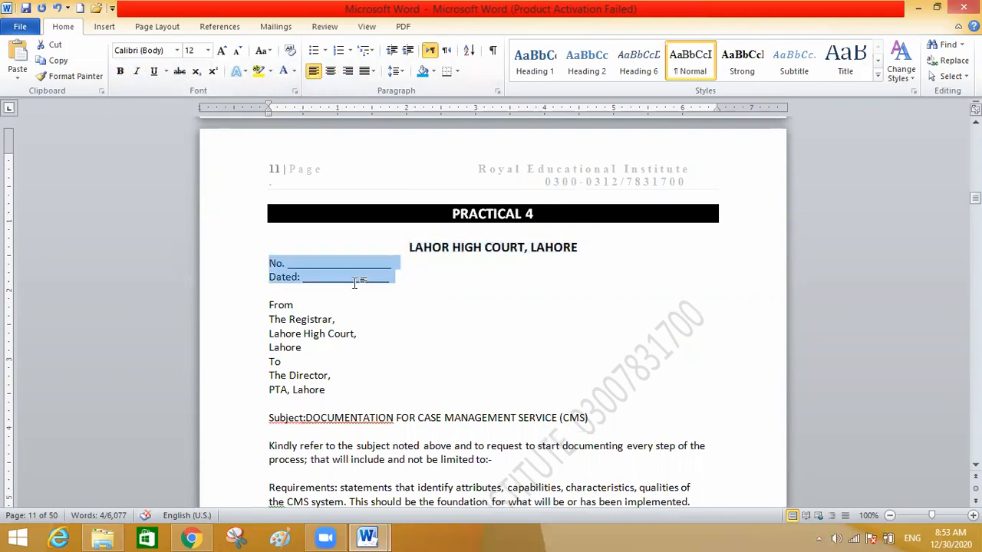
pyautogui.click(357, 286)
pyautogui.press('BackSpace')
pyautogui.press('BackSpace')
pyautogui.press('BackSpace')
pyautogui.press('BackSpace')
pyautogui.press('BackSpace')
pyautogui.press('BackSpace')
pyautogui.press('BackSpace')
pyautogui.press('BackSpace')
pyautogui.press('BackSpace')
pyautogui.press('BackSpace')
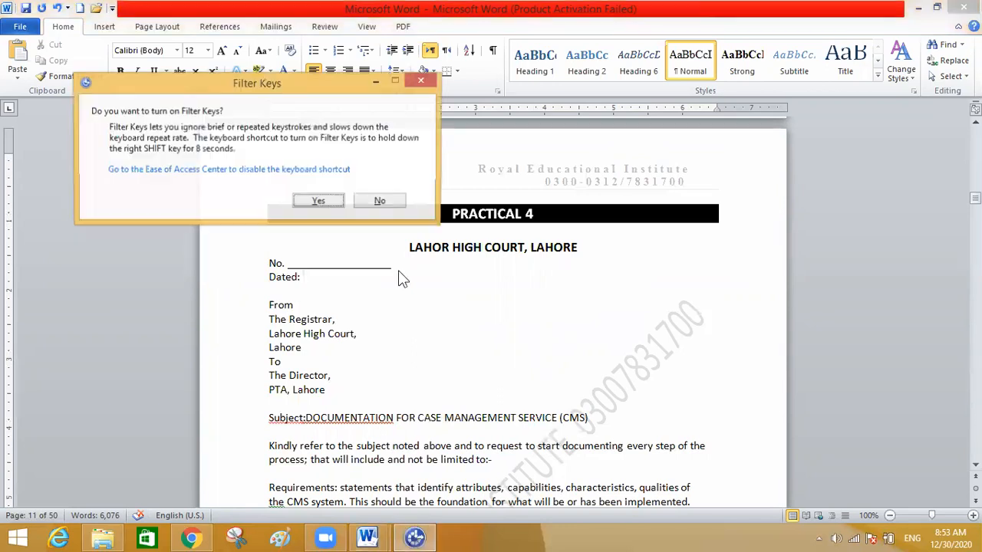
pyautogui.click(421, 80)
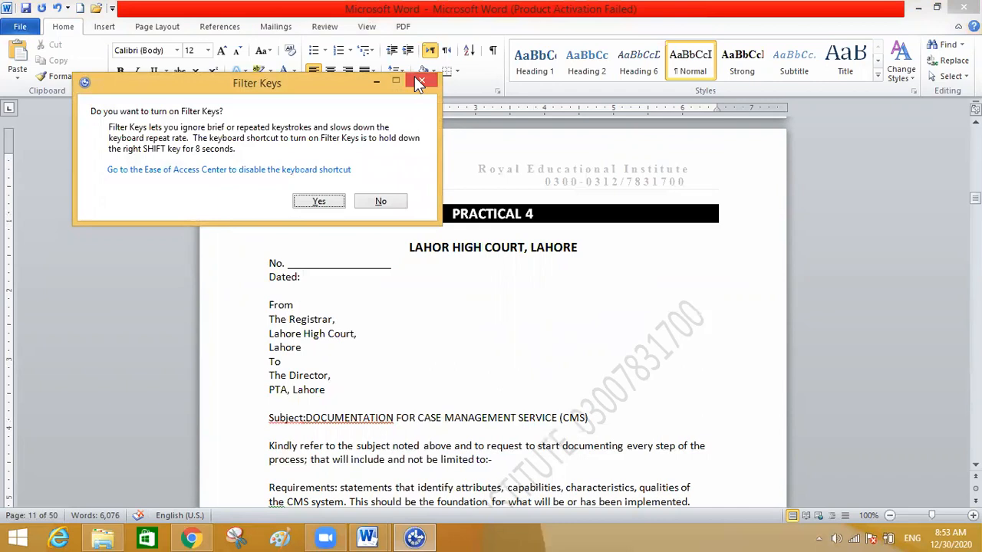
pyautogui.write('_______________')
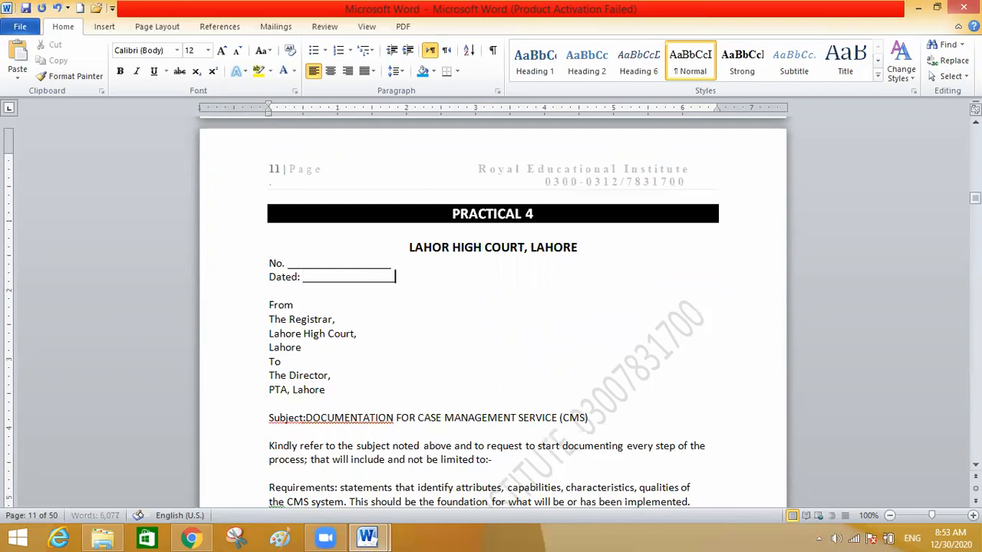
pyautogui.press('BackSpace')
pyautogui.write('-----')
pyautogui.press('BackSpace')
# Step: Bold the No. and Dated lines and set their left indent to 4.5 inches
pyautogui.moveTo(269, 263); pyautogui.dragTo(390, 277)
pyautogui.click(120, 71)
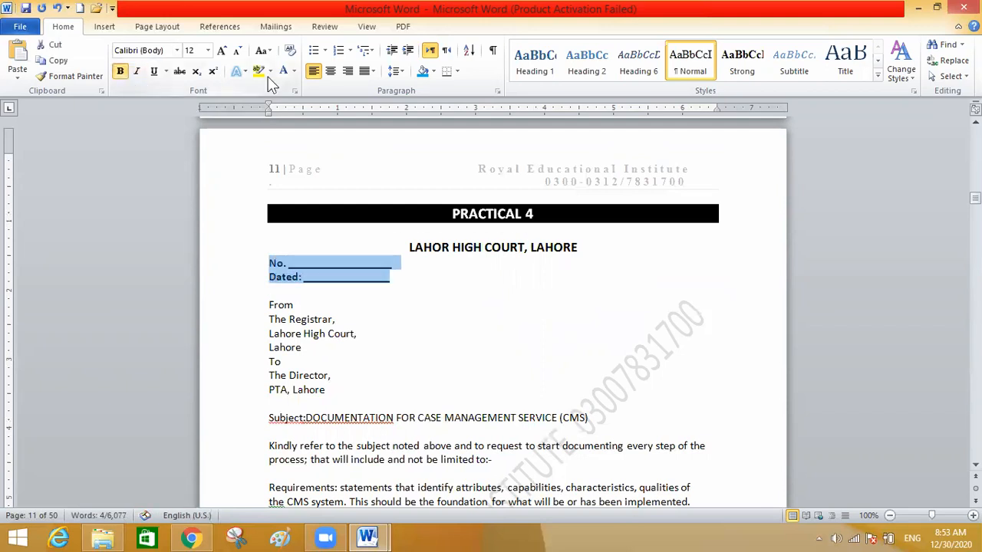
pyautogui.click(408, 51)
pyautogui.click(408, 51)
pyautogui.click(408, 51)
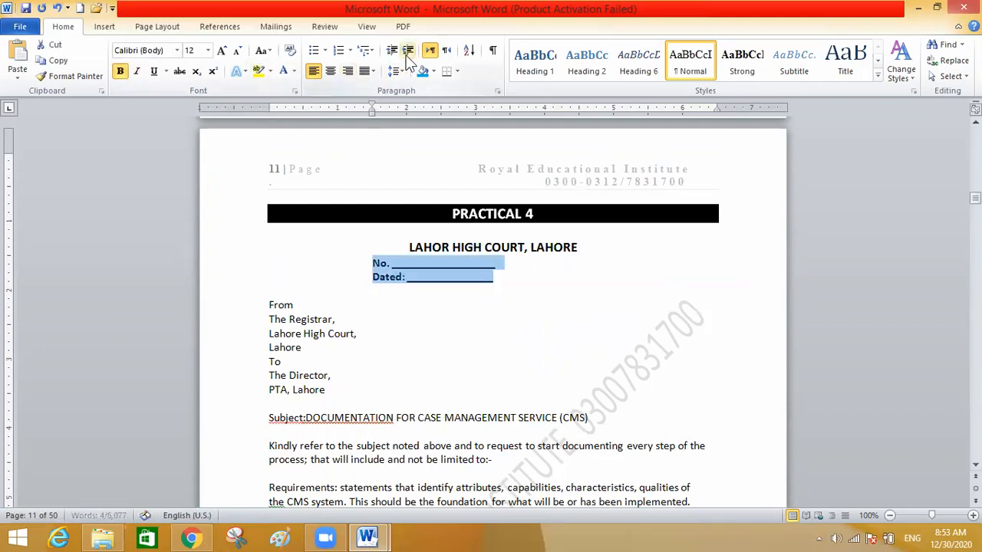
pyautogui.click(408, 51)
pyautogui.click(408, 50)
pyautogui.click(408, 50)
pyautogui.click(408, 51)
pyautogui.click(408, 51)
pyautogui.click(408, 51)
pyautogui.click(408, 50)
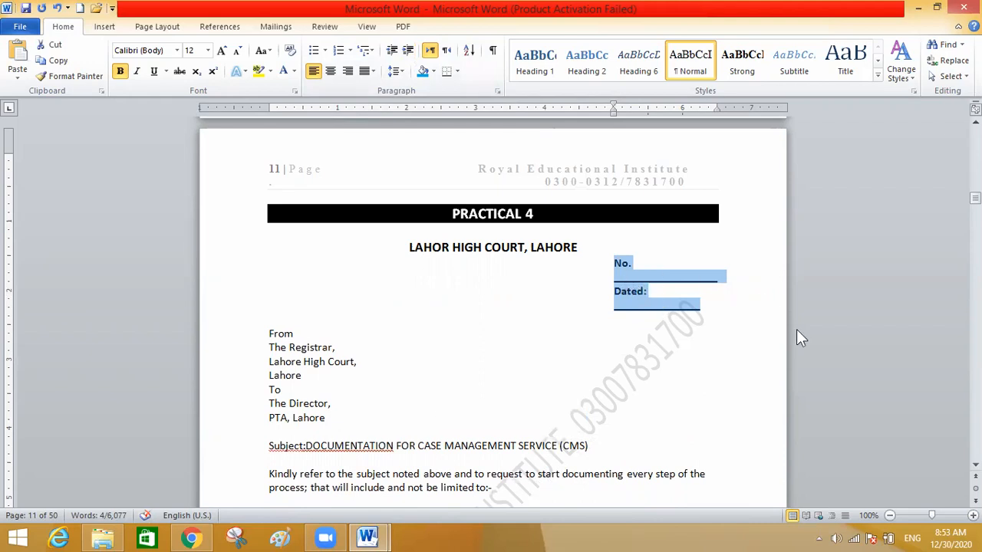
pyautogui.click(391, 51)
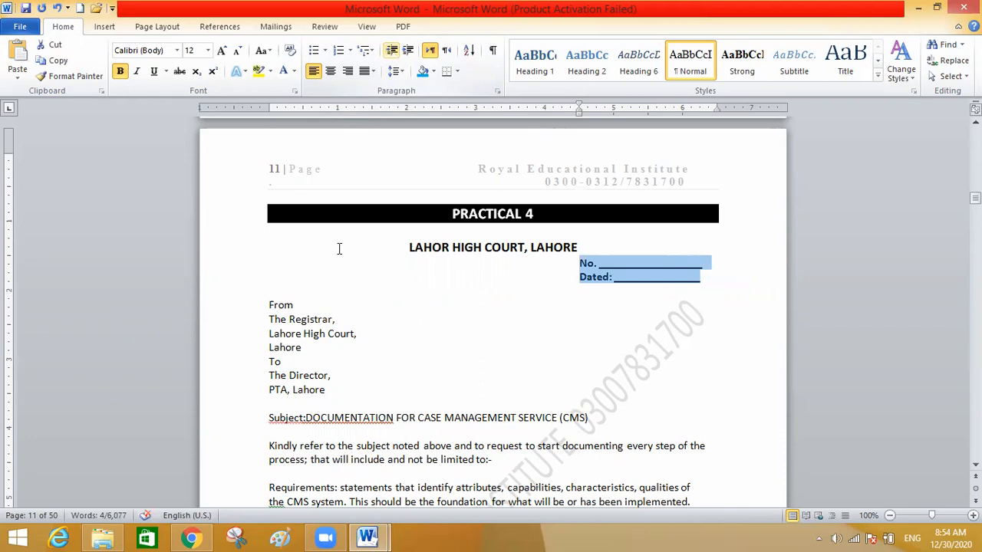
# Step: Indent the three sender address lines under From by 1 inch and make them bold
pyautogui.click(348, 319)
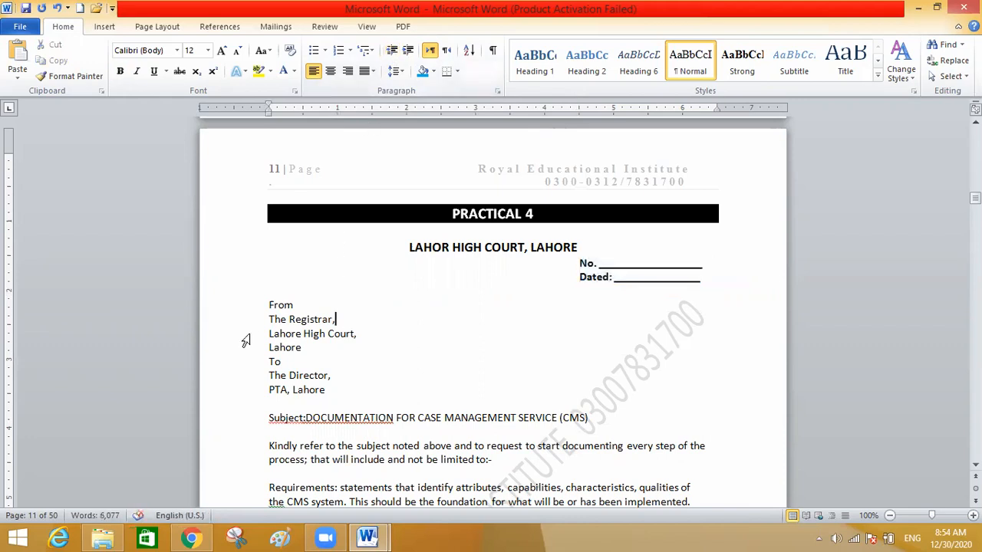
pyautogui.moveTo(267, 318); pyautogui.dragTo(320, 351)
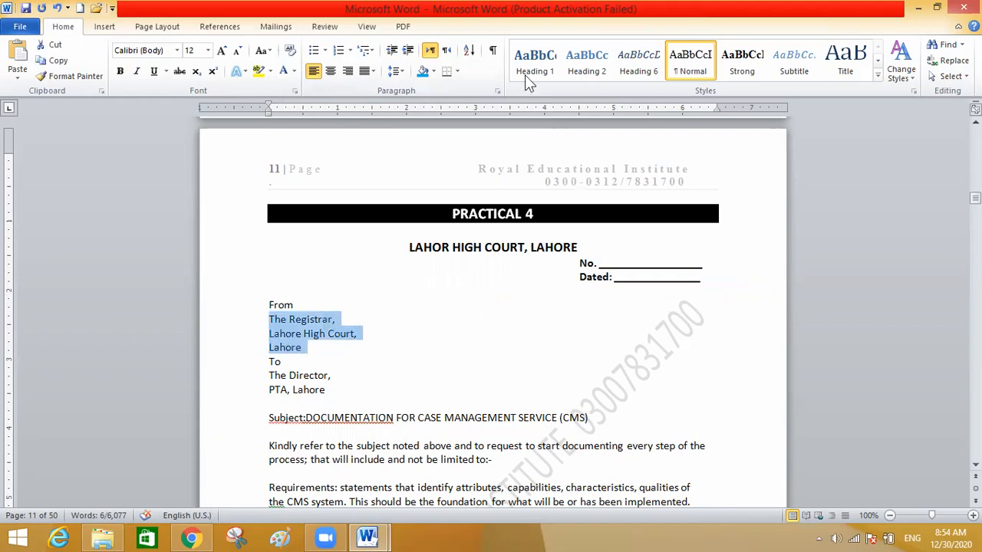
pyautogui.click(400, 71)
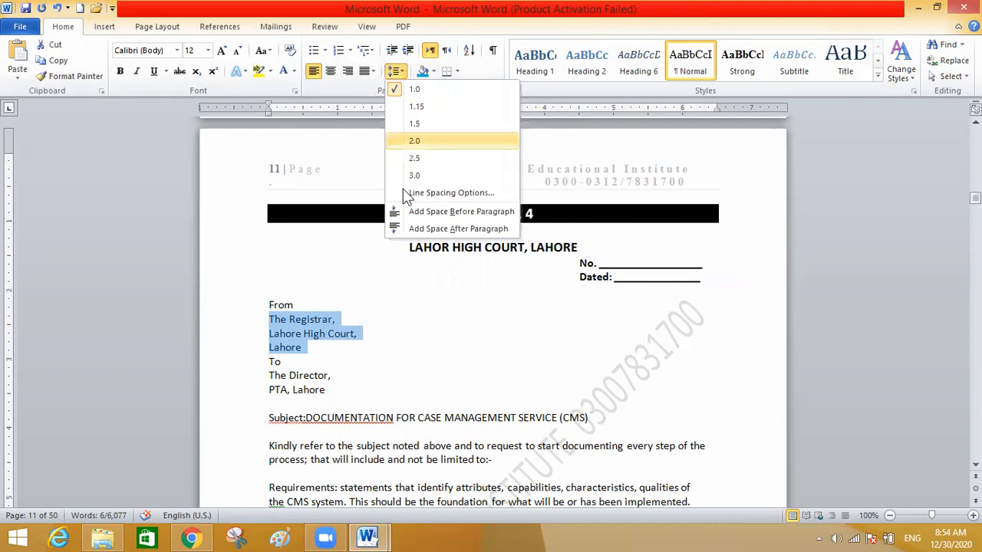
pyautogui.click(406, 193)
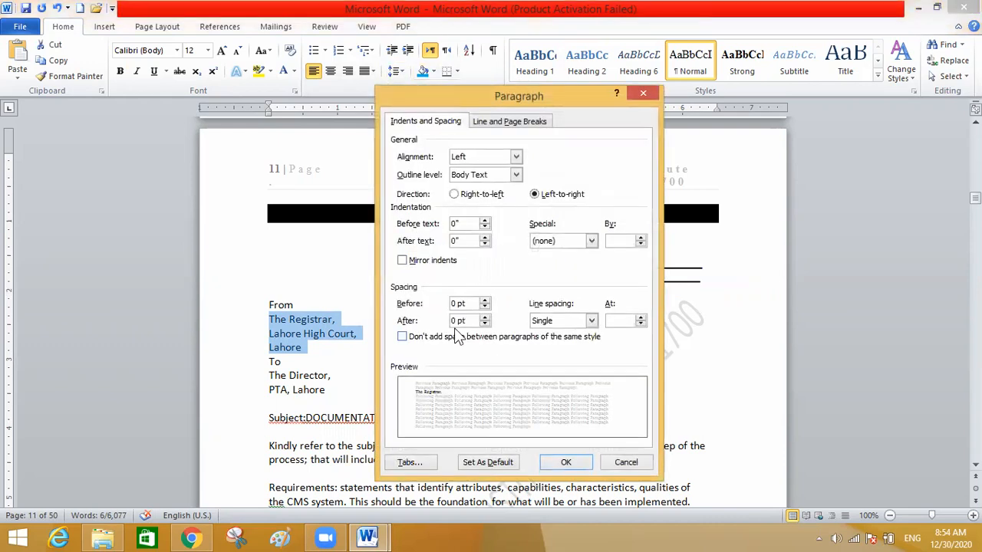
pyautogui.click(626, 463)
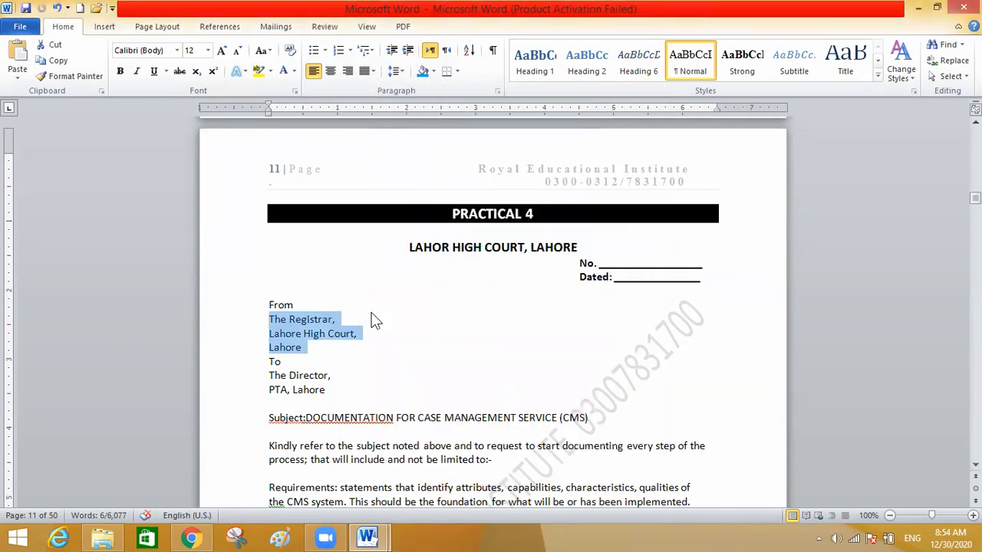
pyautogui.click(407, 51)
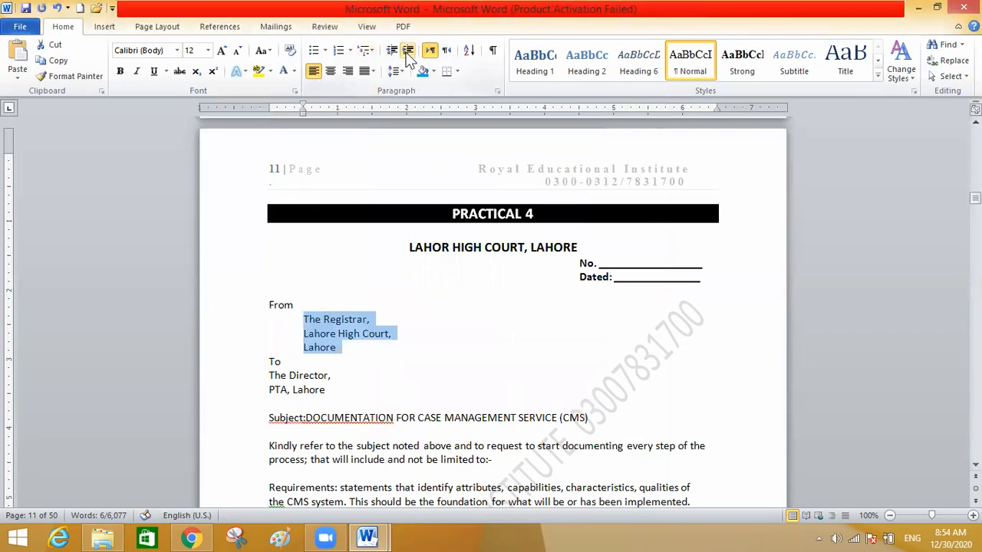
pyautogui.click(407, 51)
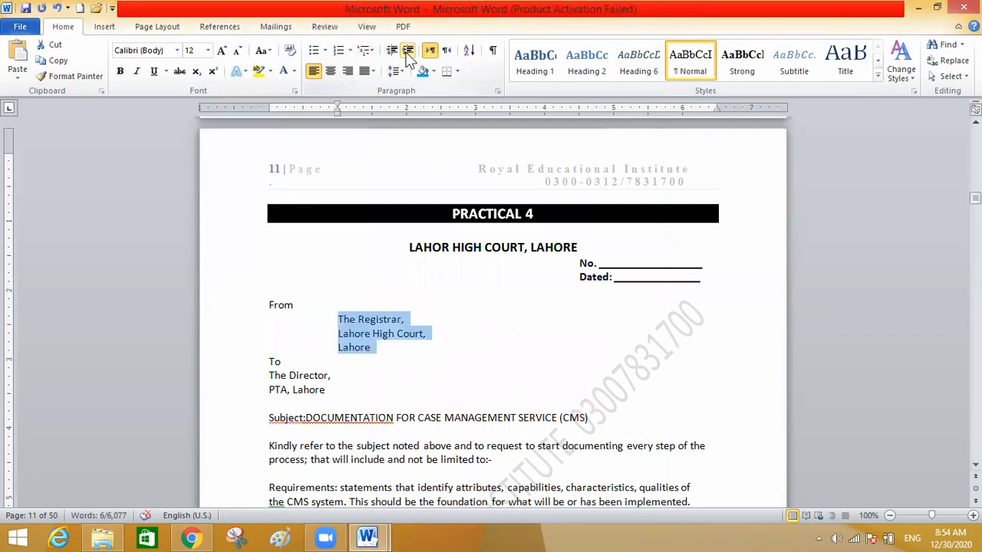
pyautogui.click(121, 71)
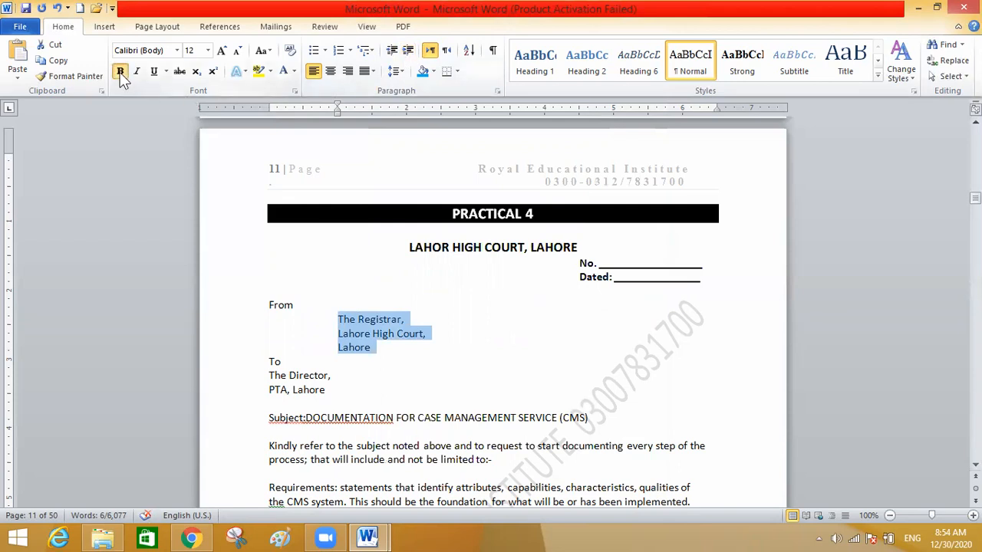
# Step: Make the two recipient lines under To bold and indent them by 1 inch
pyautogui.moveTo(268, 376); pyautogui.dragTo(325, 391)
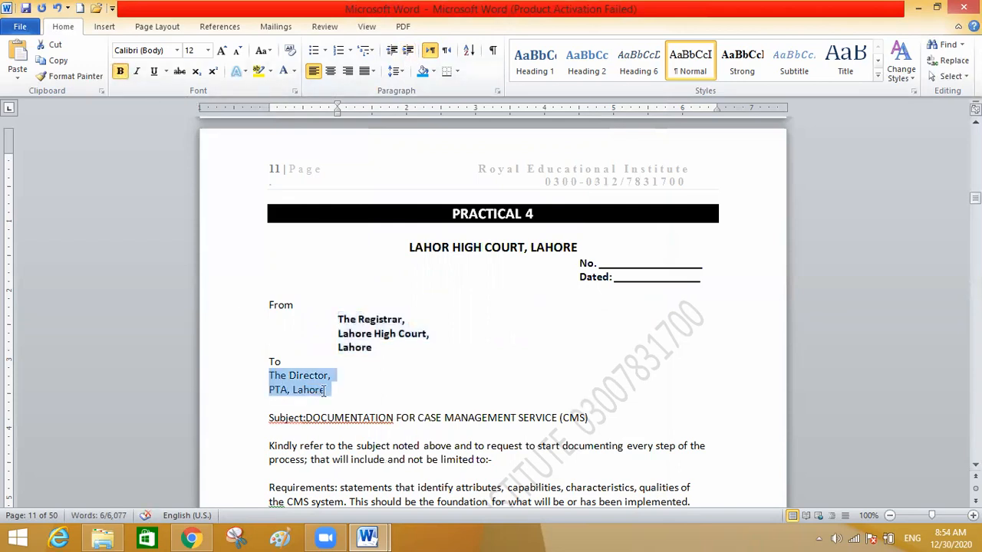
pyautogui.click(120, 71)
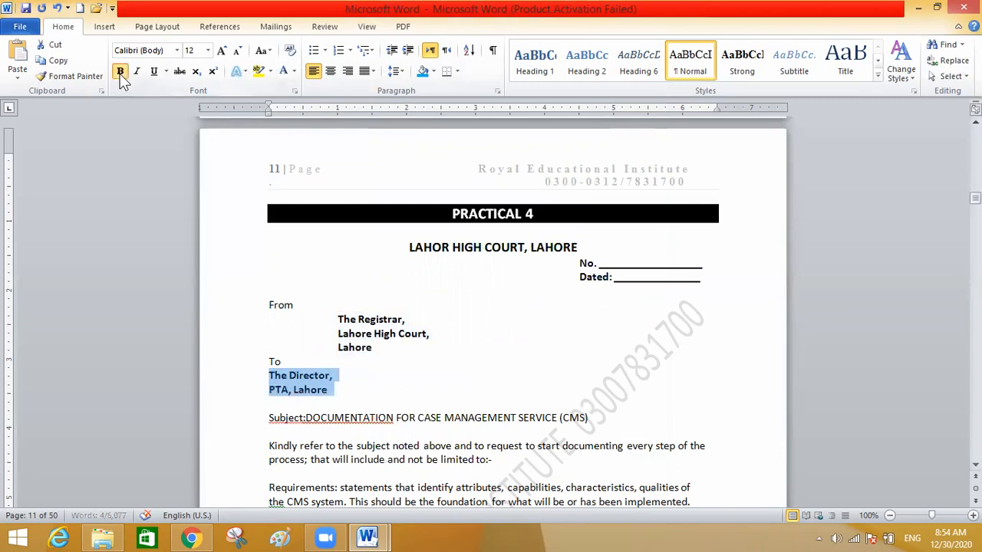
pyautogui.click(408, 53)
pyautogui.click(408, 52)
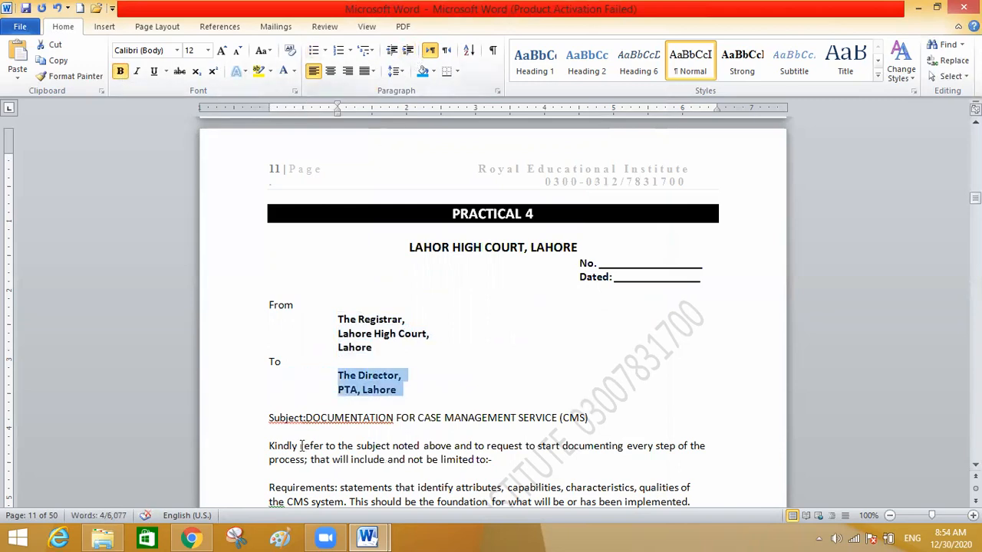
# Step: Try shifting the Subject line with a paragraph indent and a first-line indent, undoing each attempt
pyautogui.click(305, 416)
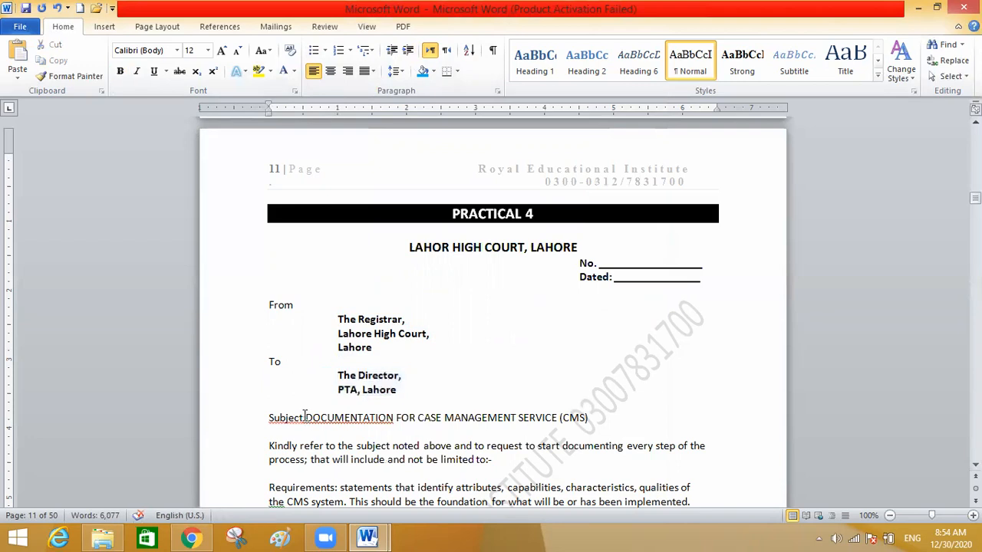
pyautogui.moveTo(305, 416); pyautogui.dragTo(592, 416)
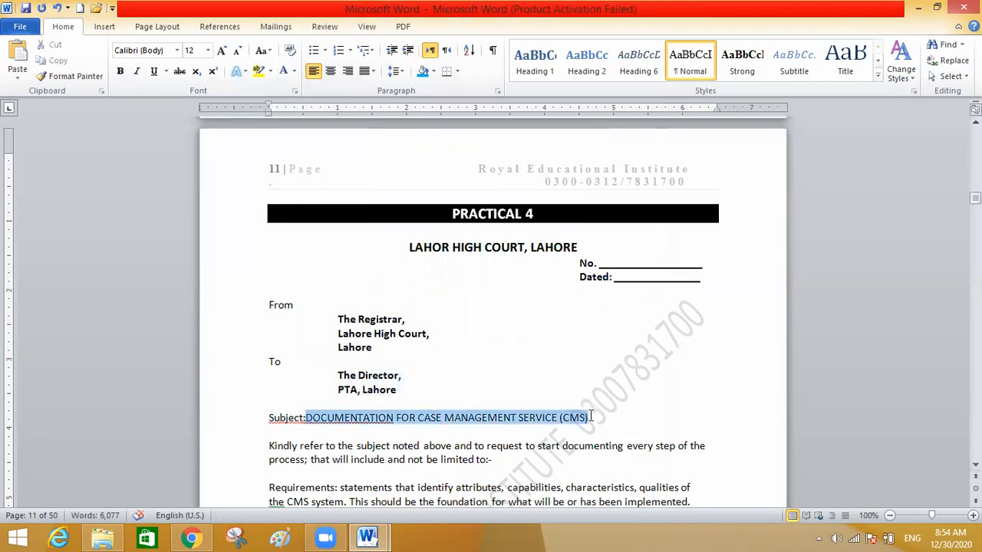
pyautogui.click(408, 51)
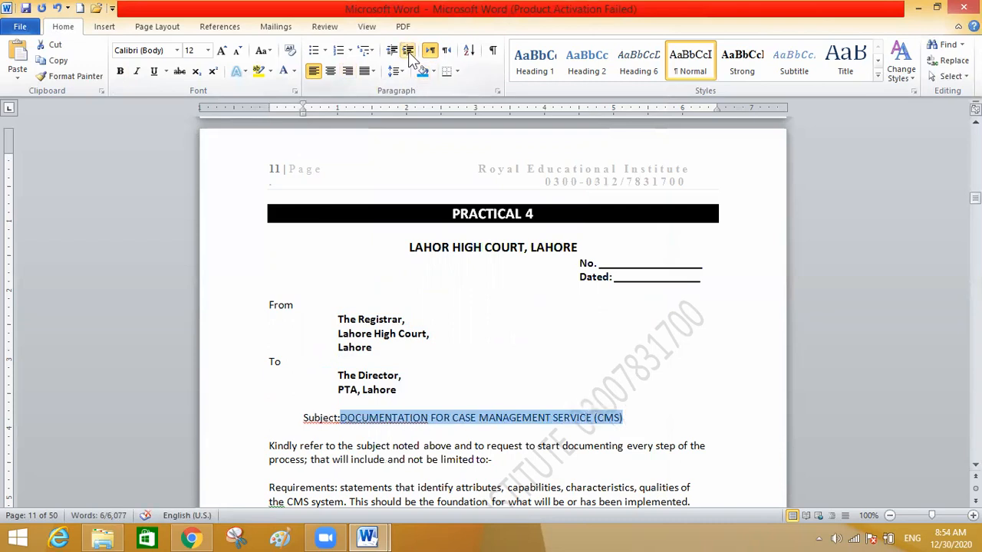
pyautogui.hotkey('ctrl', 'z')
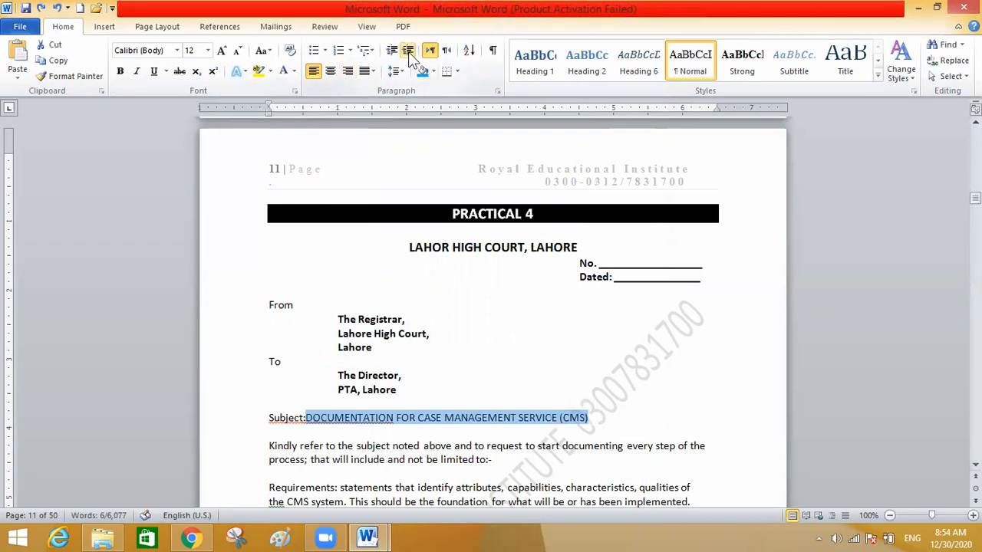
pyautogui.click(307, 418)
pyautogui.moveTo(268, 102); pyautogui.dragTo(336, 106)
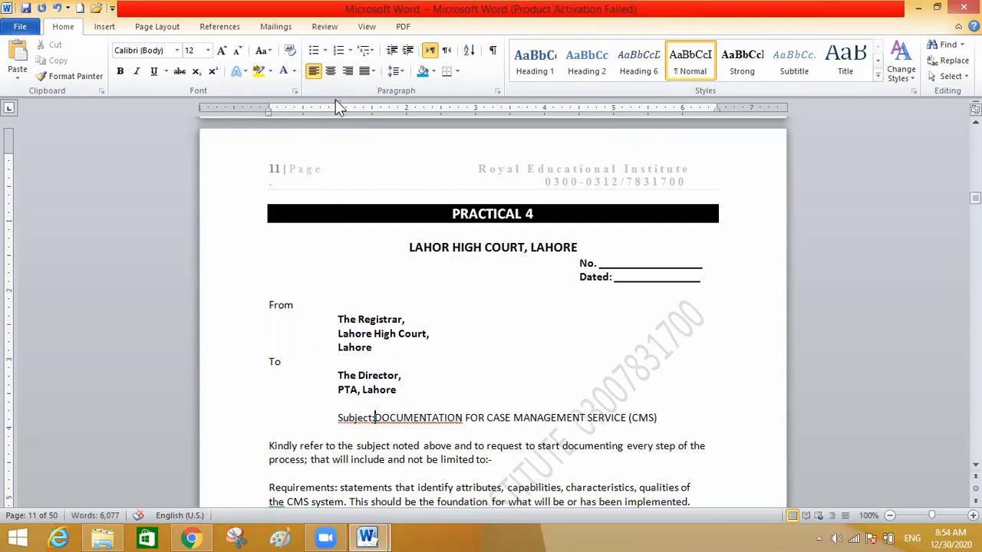
pyautogui.hotkey('ctrl', 'z')
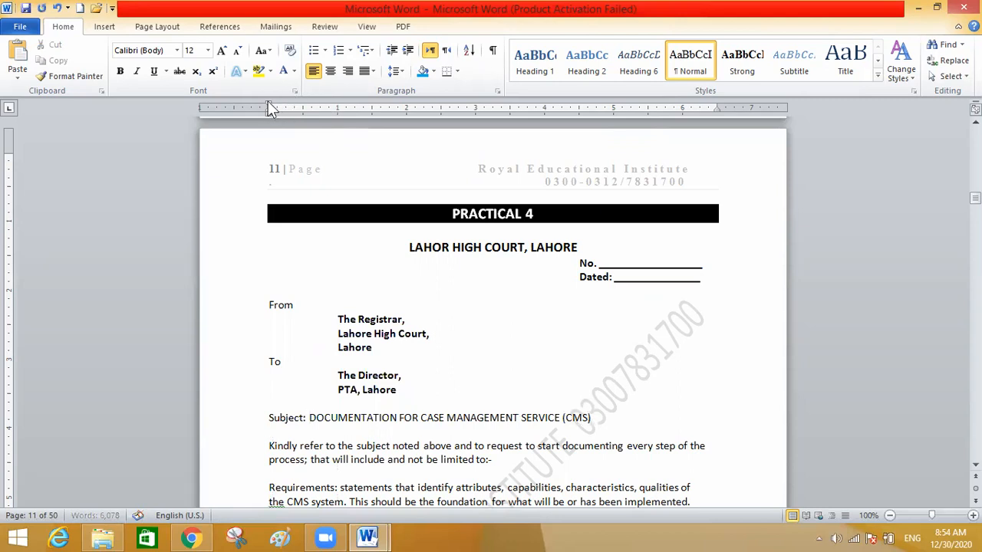
pyautogui.moveTo(268, 108); pyautogui.dragTo(296, 108)
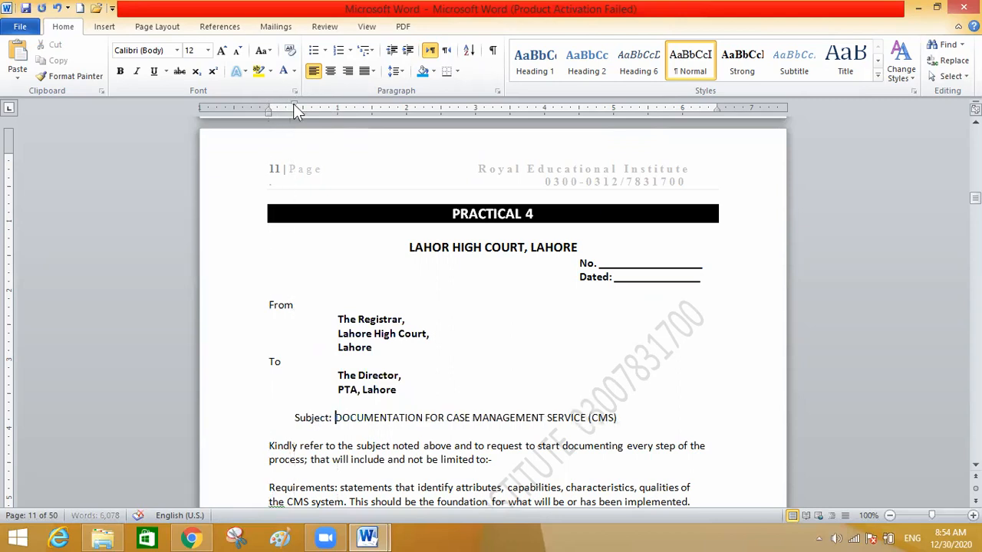
pyautogui.hotkey('ctrl', 'z')
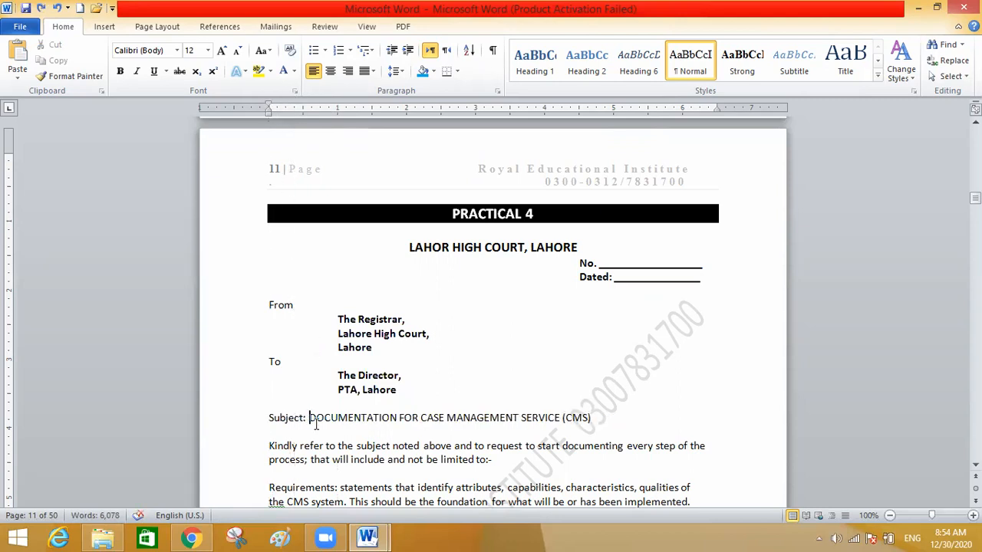
# Step: Tab the CMS title to the 1-inch position after "Subject:", then bold the whole line and underline only the title
pyautogui.press('Tab')
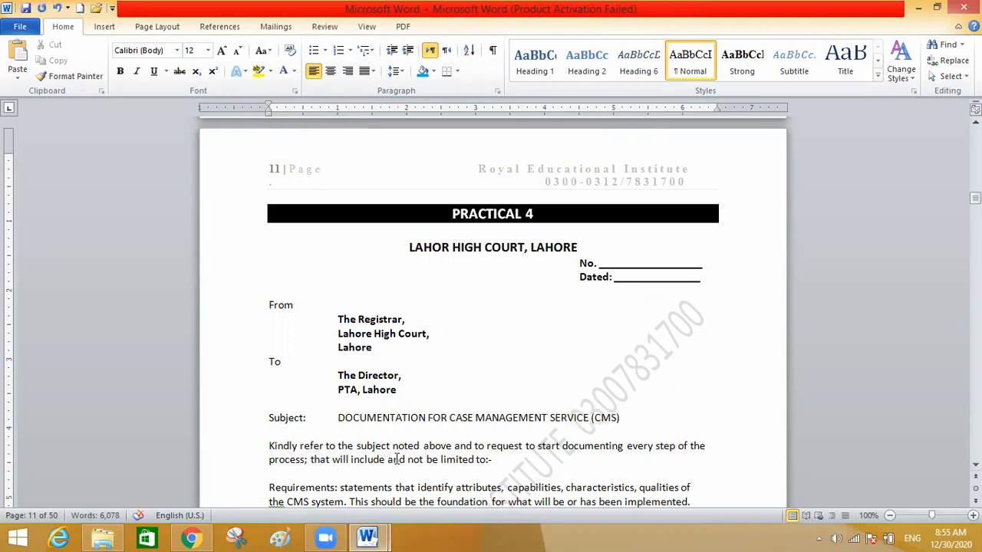
pyautogui.moveTo(372, 414); pyautogui.dragTo(633, 412)
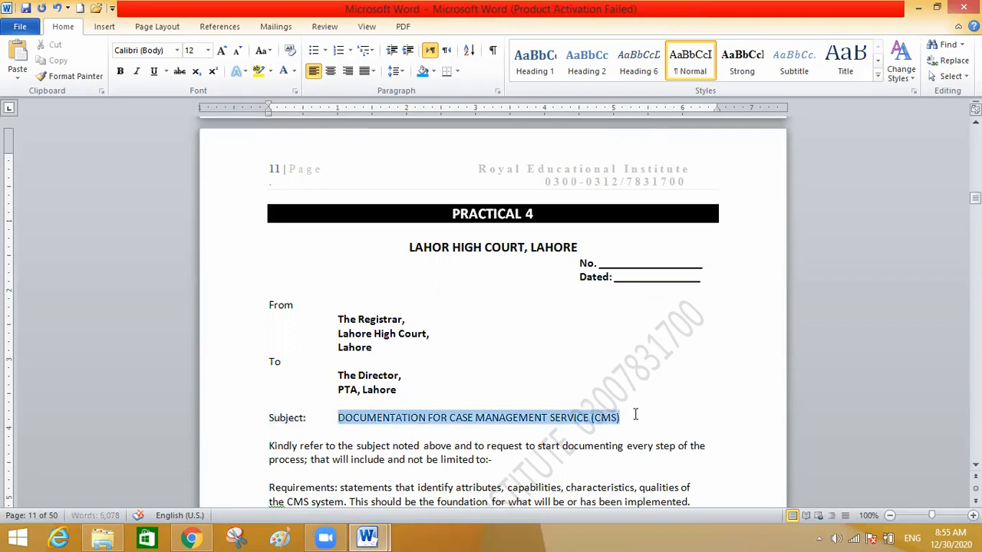
pyautogui.click(121, 72)
pyautogui.click(153, 74)
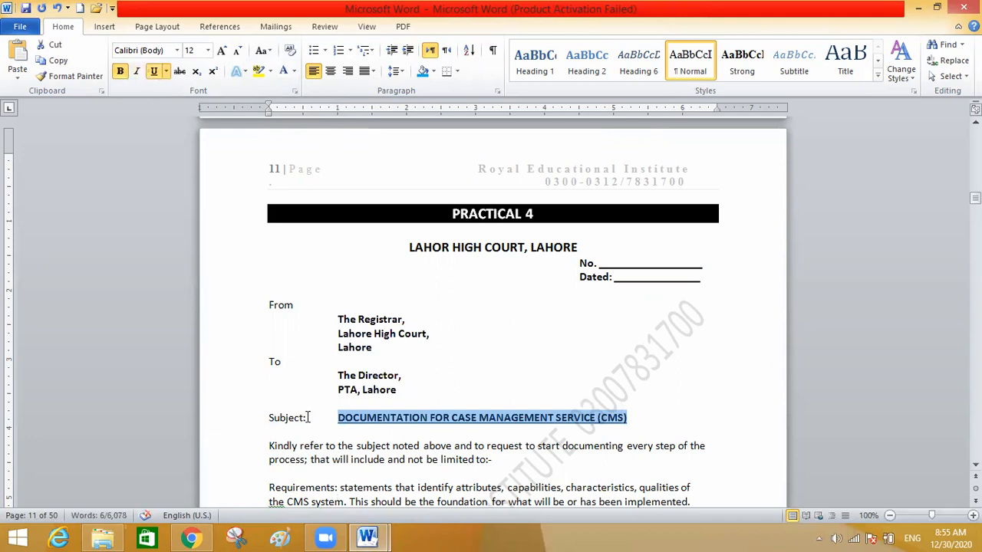
pyautogui.moveTo(308, 418); pyautogui.dragTo(279, 415)
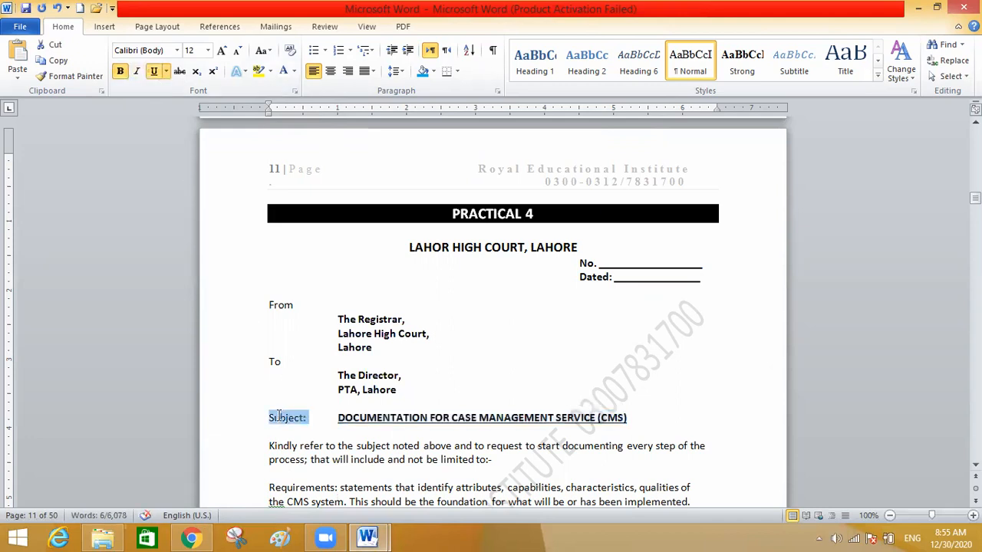
pyautogui.click(120, 72)
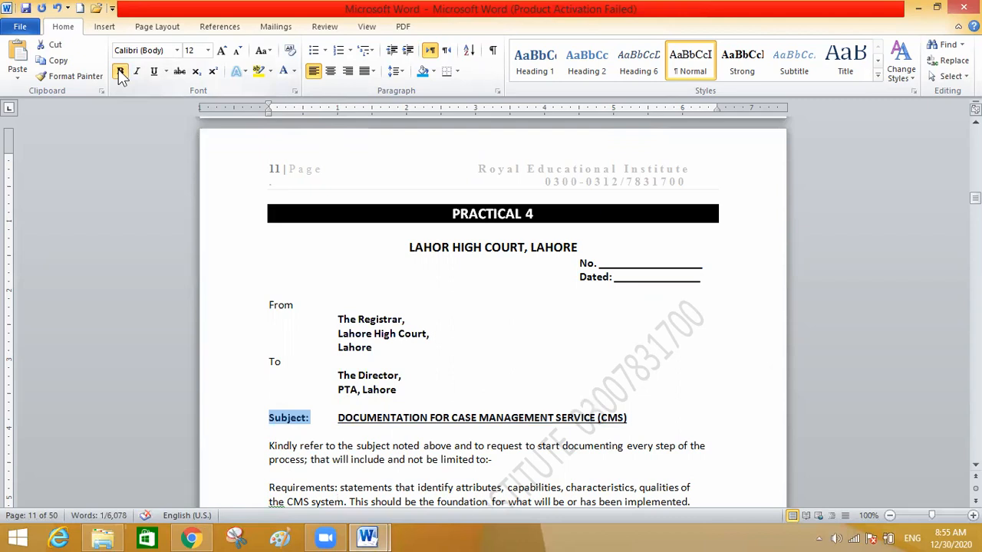
# Step: Set a 1-inch first-line indent on the paragraph beginning "Kindly refer to the subject"
pyautogui.click(267, 446)
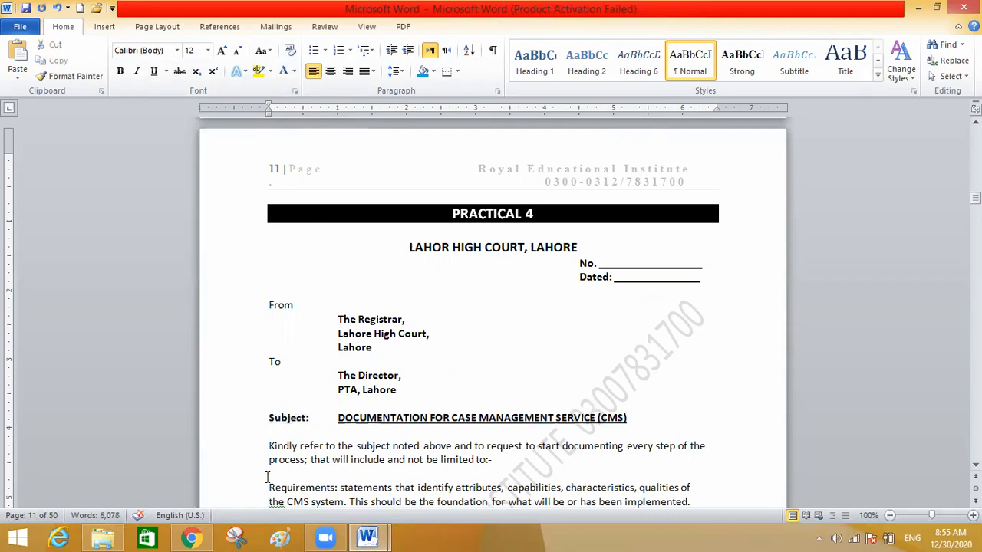
pyautogui.moveTo(269, 105); pyautogui.dragTo(338, 103)
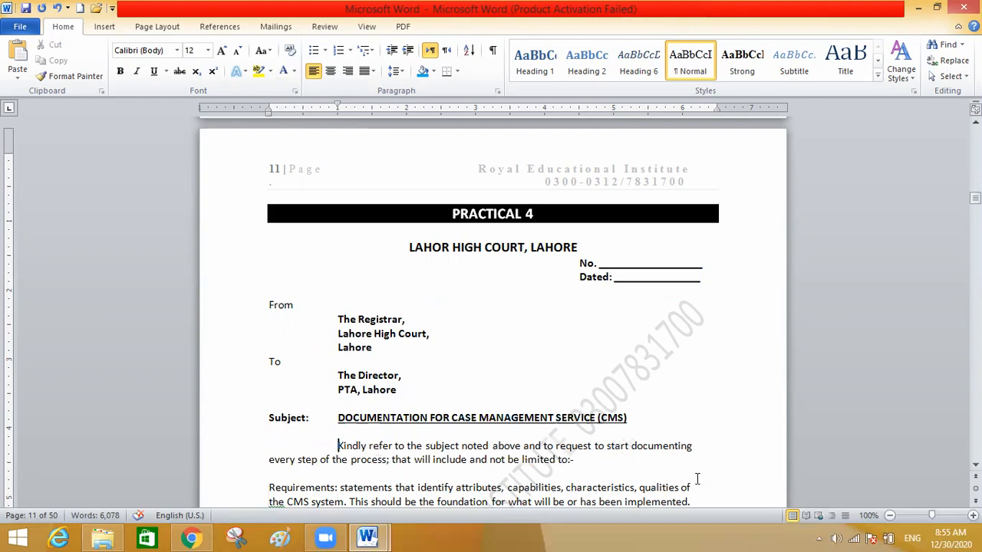
# Step: Apply 1. 2. 3. numbering to the paragraphs from Requirements through End User
pyautogui.scroll(-3, 491, 306)
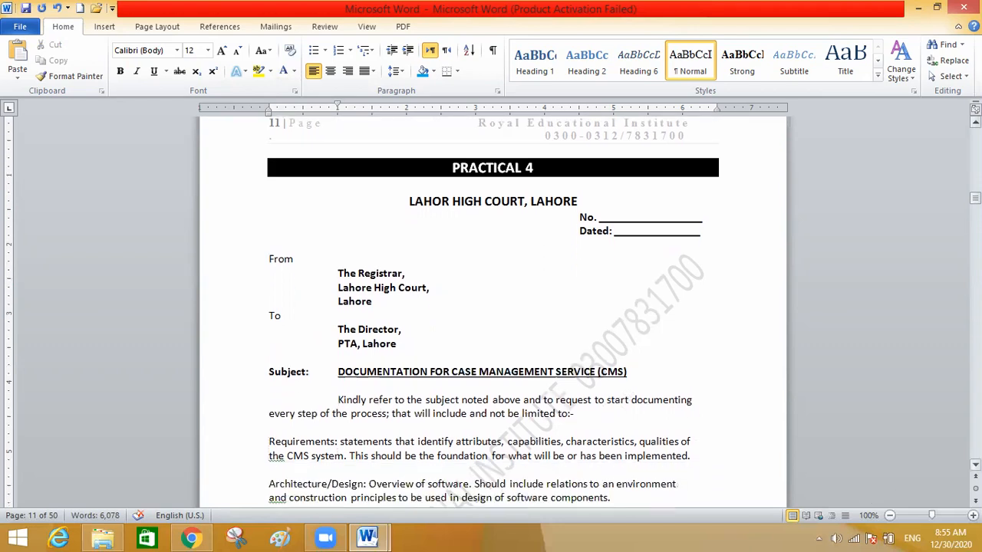
pyautogui.scroll(-4, 856, 428)
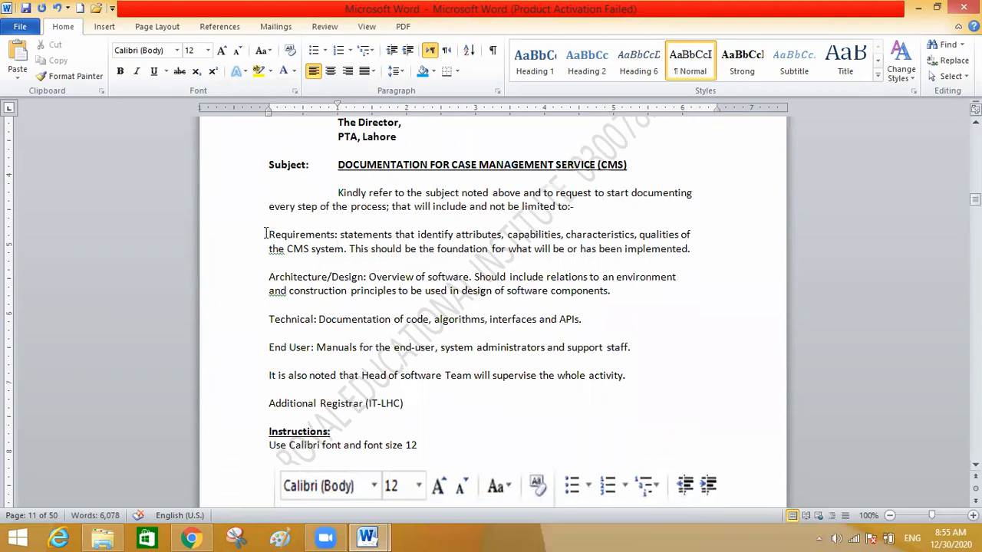
pyautogui.moveTo(265, 233); pyautogui.dragTo(547, 359)
pyautogui.moveTo(361, 360); pyautogui.dragTo(639, 355)
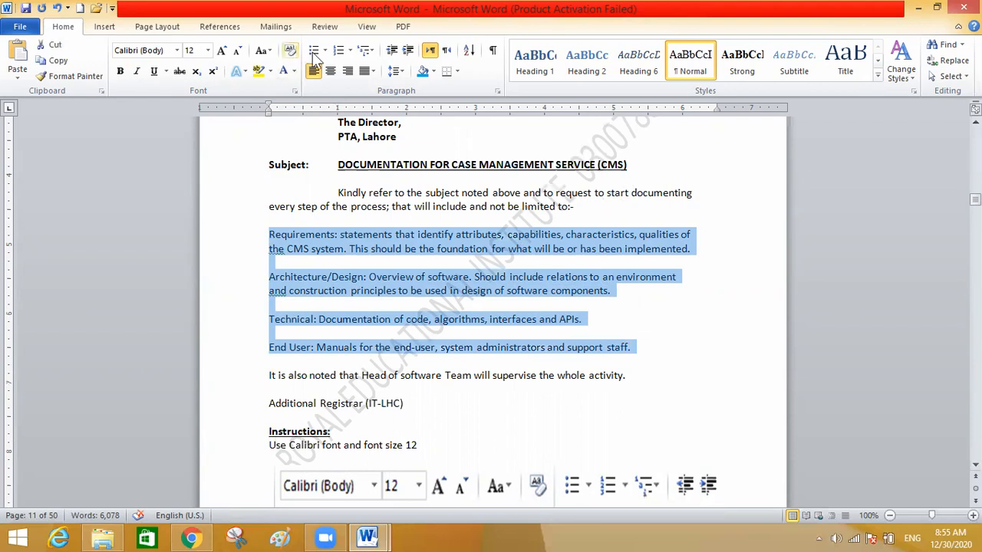
pyautogui.click(351, 53)
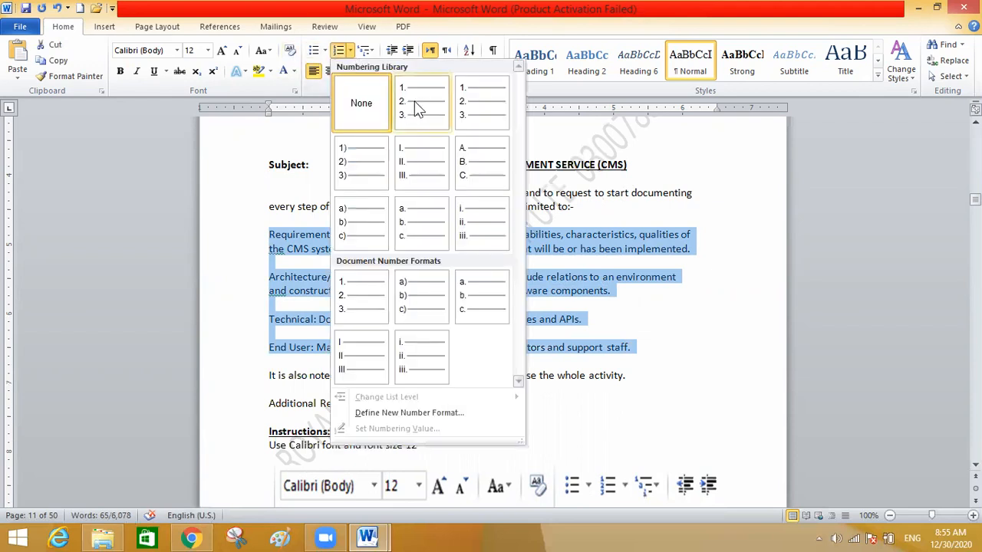
pyautogui.click(414, 100)
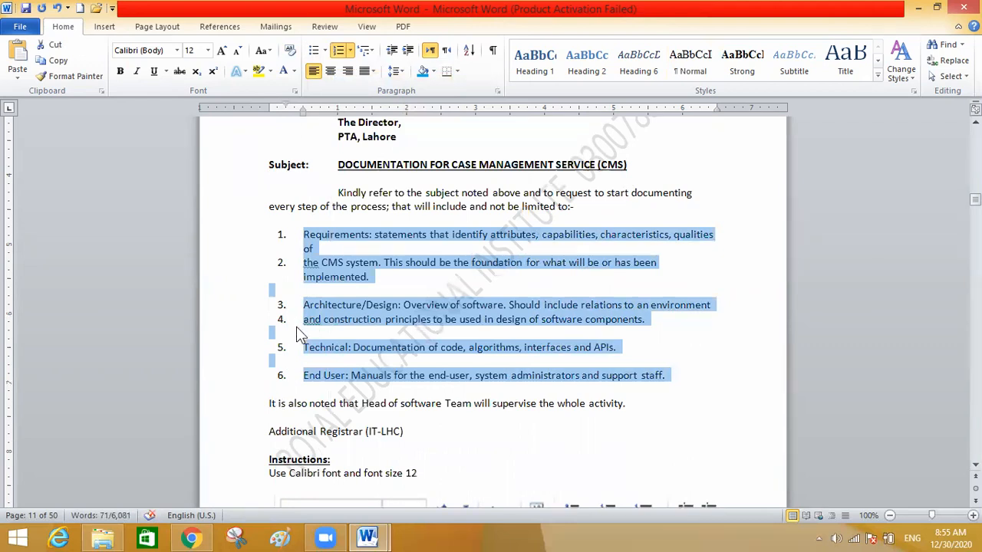
# Step: Join the "the CMS system" line to the Requirements item and remove the number from the "and construction principles" line
pyautogui.click(298, 263)
pyautogui.press('BackSpace')
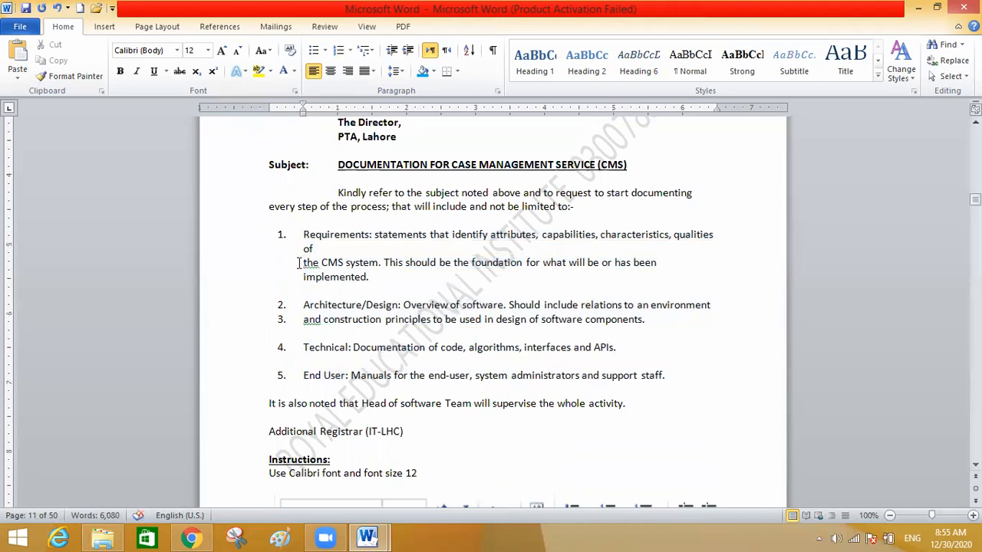
pyautogui.press('BackSpace')
pyautogui.press('BackSpace')
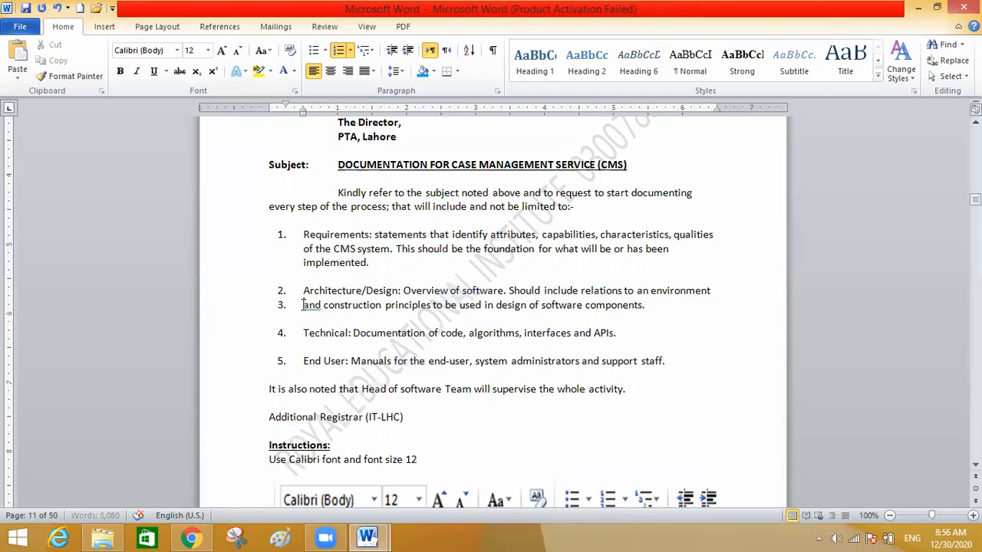
pyautogui.press('BackSpace')
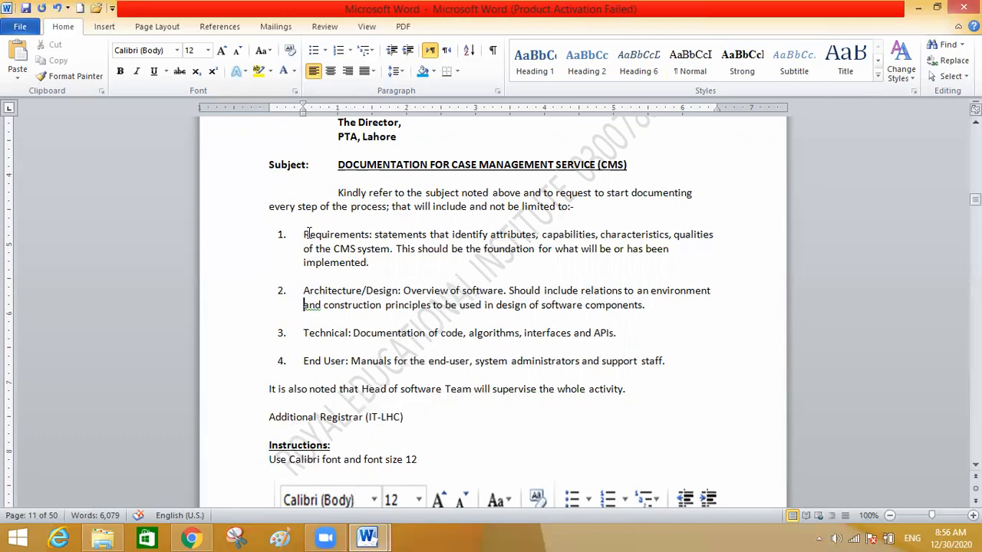
# Step: Bold and underline the lead-in words "Requirements:" and "Architecture/Design:" in the first two numbered items
pyautogui.moveTo(303, 234); pyautogui.dragTo(374, 235)
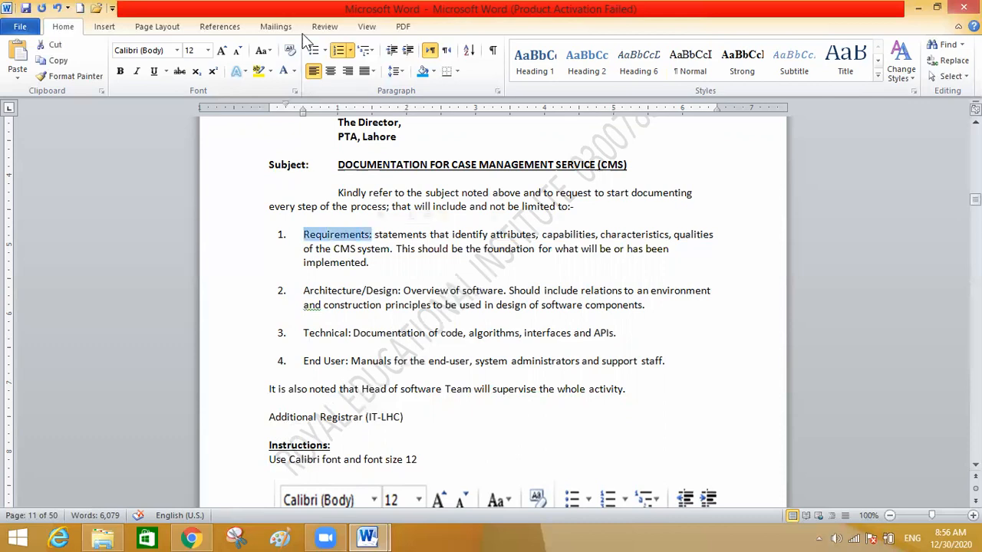
pyautogui.click(153, 72)
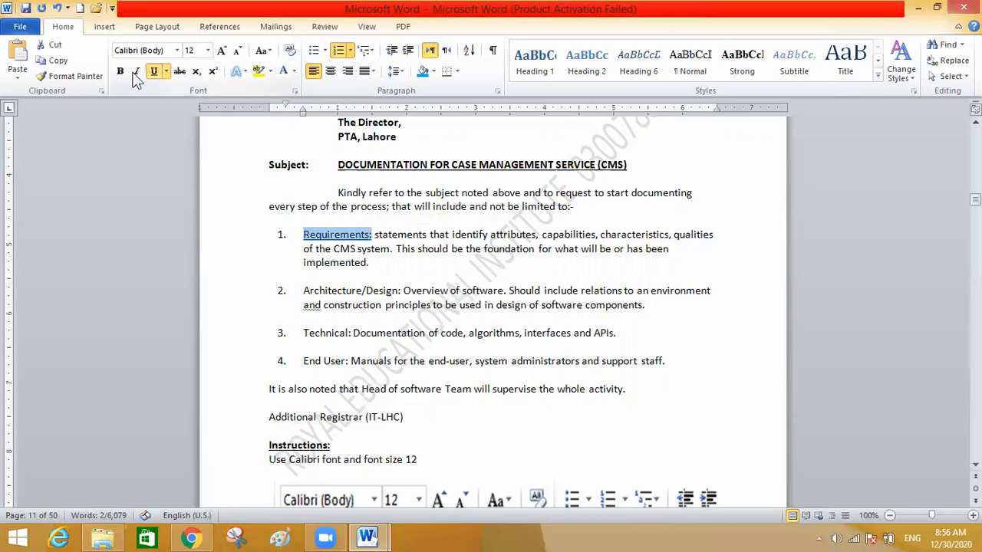
pyautogui.click(123, 71)
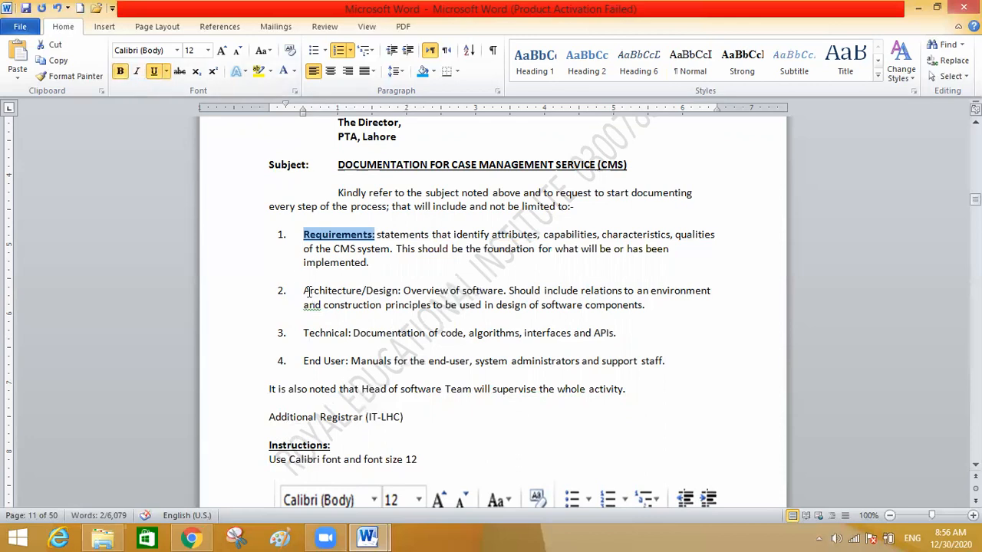
pyautogui.moveTo(303, 290); pyautogui.dragTo(402, 285)
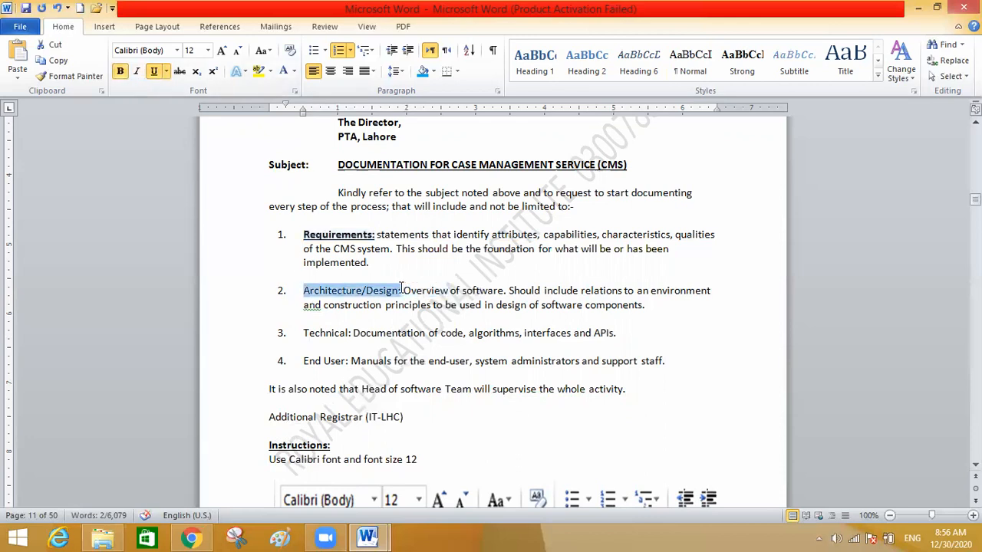
pyautogui.click(119, 71)
pyautogui.click(154, 72)
# Step: Bold and underline the lead-in words "Technical:" and "End User:" in numbered items 3 and 4
pyautogui.moveTo(304, 334); pyautogui.dragTo(354, 334)
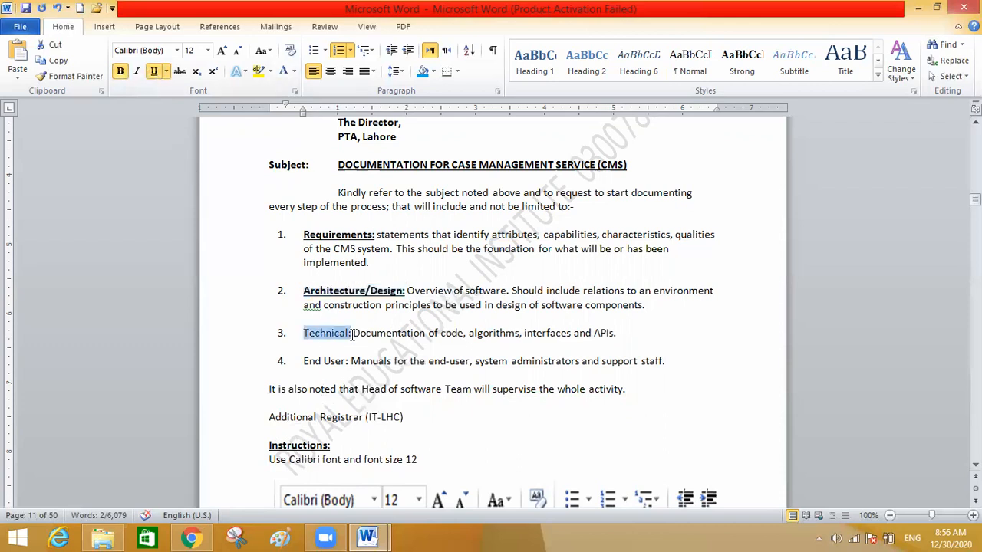
pyautogui.click(121, 72)
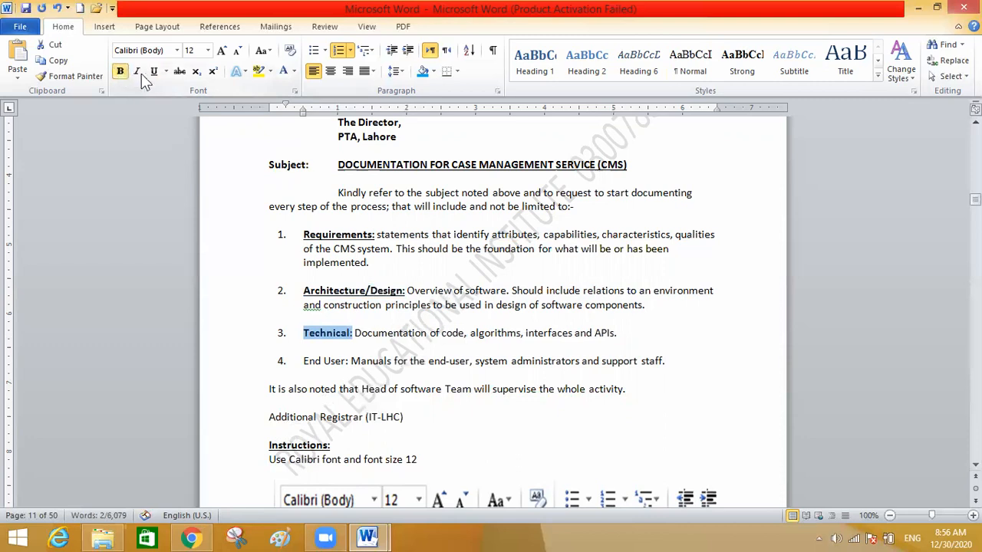
pyautogui.click(153, 71)
pyautogui.moveTo(303, 361); pyautogui.dragTo(352, 360)
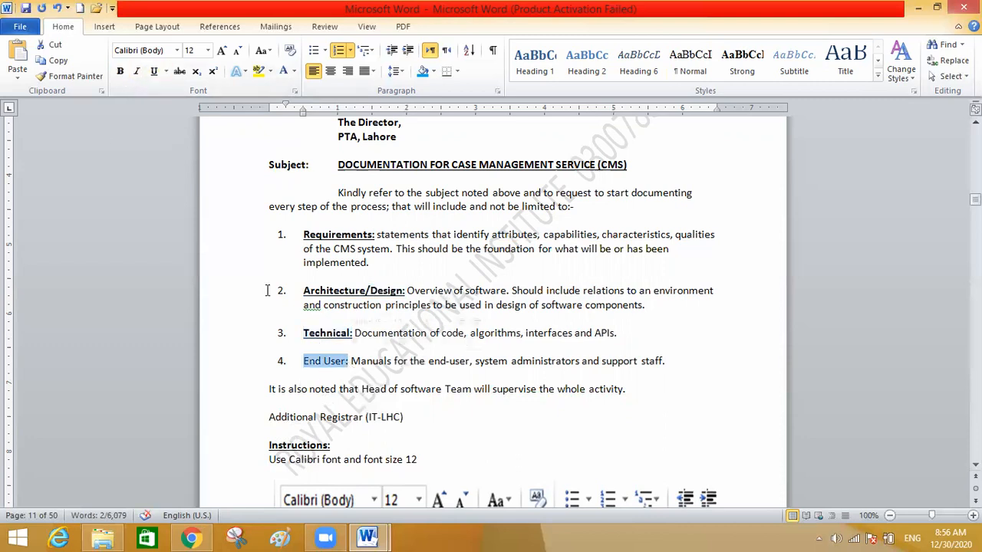
pyautogui.click(121, 73)
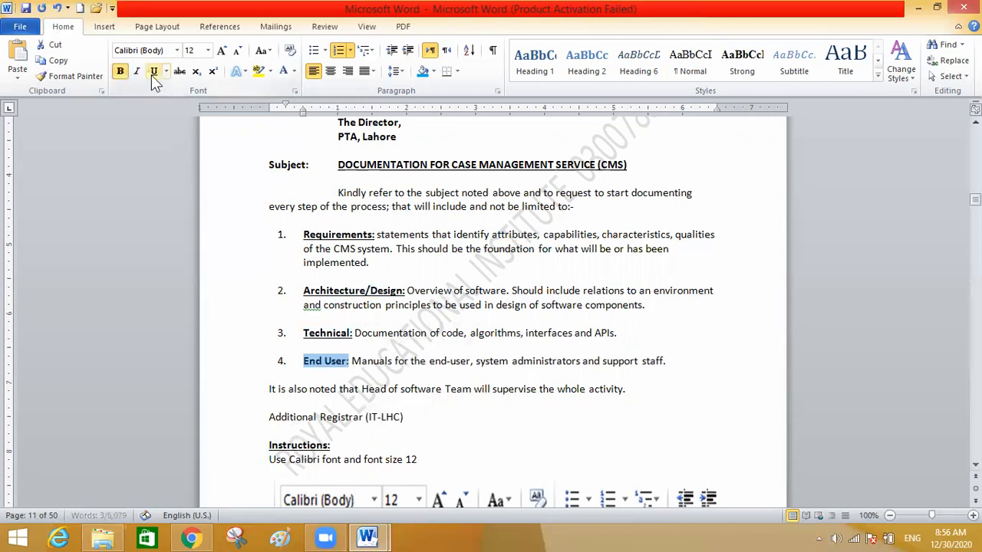
pyautogui.click(154, 72)
# Step: Set a 1-inch first-line indent on the paragraph beginning "It is also noted that"
pyautogui.click(267, 388)
pyautogui.press('Tab')
pyautogui.press('Tab')
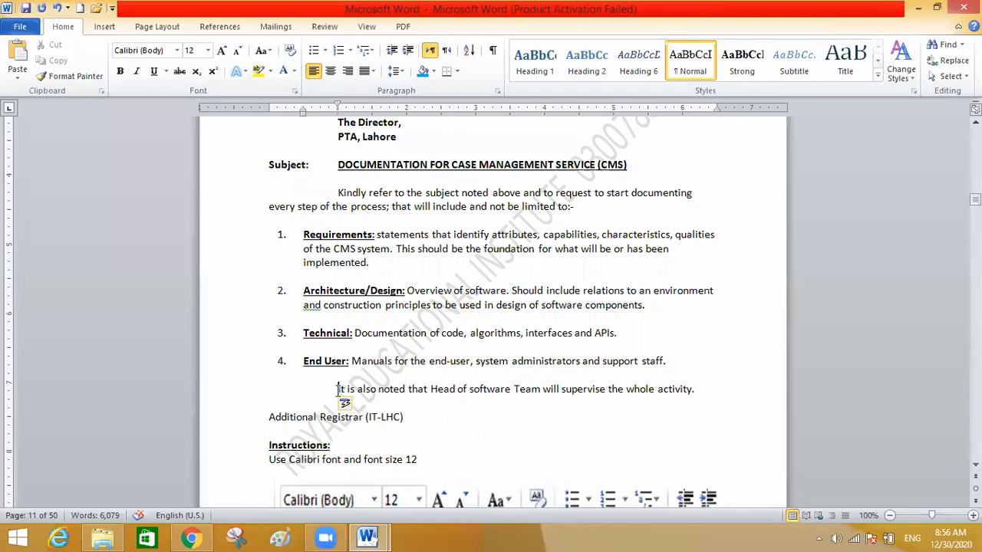
# Step: Bold the "Additional Registrar (IT-LHC)" line and increase its left indent to 4.5 inches so it ends at the right margin
pyautogui.moveTo(270, 416); pyautogui.dragTo(412, 423)
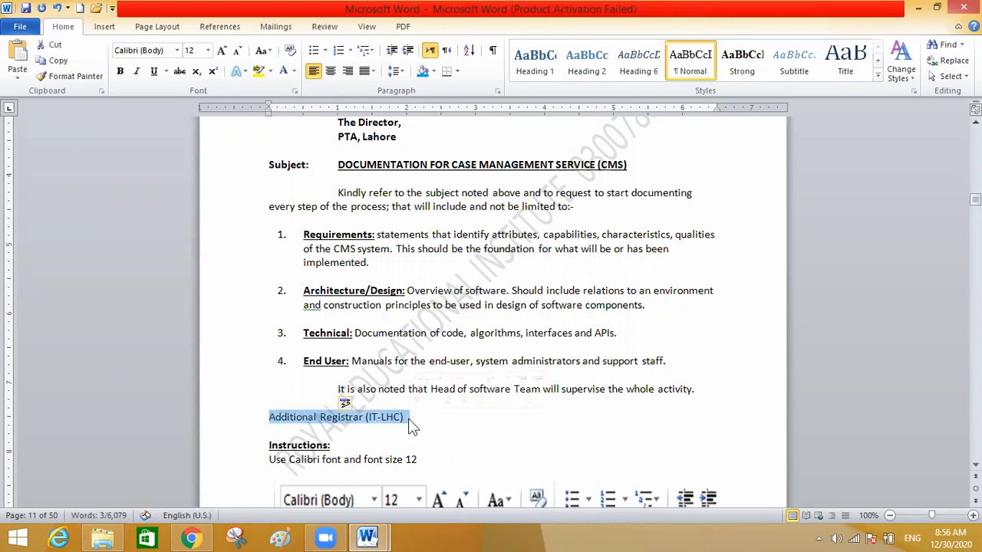
pyautogui.click(120, 70)
pyautogui.click(408, 54)
pyautogui.click(408, 54)
pyautogui.click(408, 54)
pyautogui.click(408, 53)
pyautogui.click(408, 54)
pyautogui.click(408, 53)
pyautogui.click(408, 53)
pyautogui.click(408, 54)
pyautogui.click(408, 53)
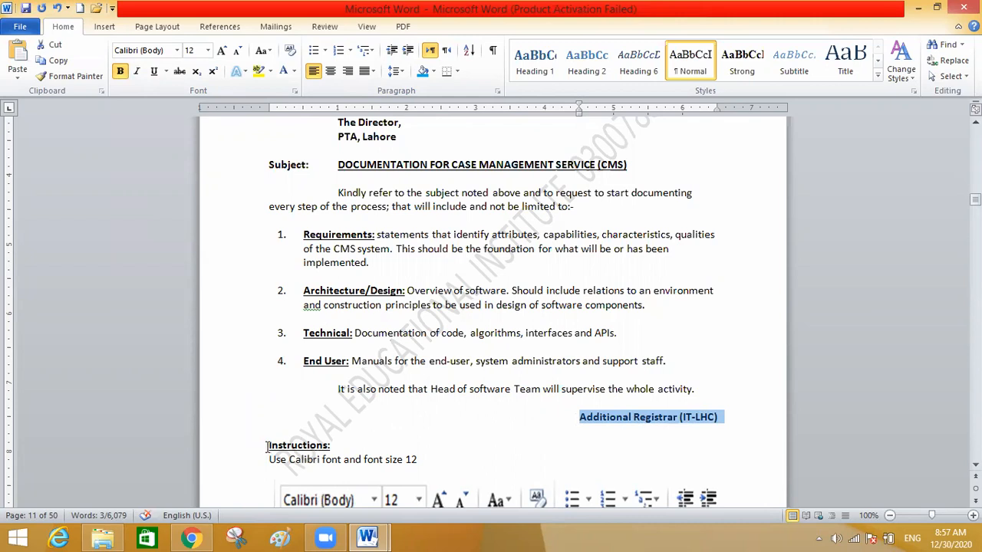
# Step: Enlarge the "Instructions:" heading below the letter, trying font size 20 and settling on 16
pyautogui.moveTo(266, 447); pyautogui.dragTo(332, 446)
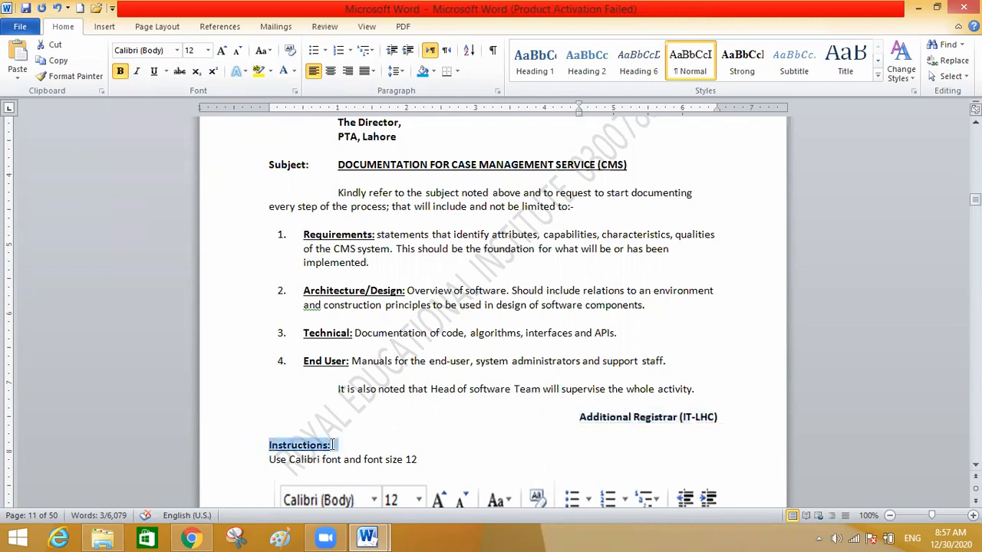
pyautogui.click(207, 50)
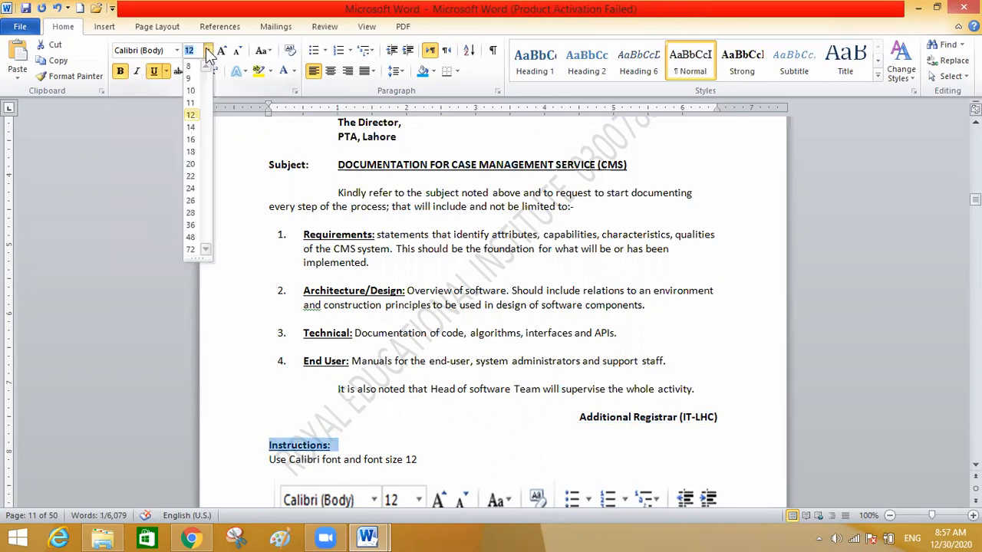
pyautogui.click(191, 164)
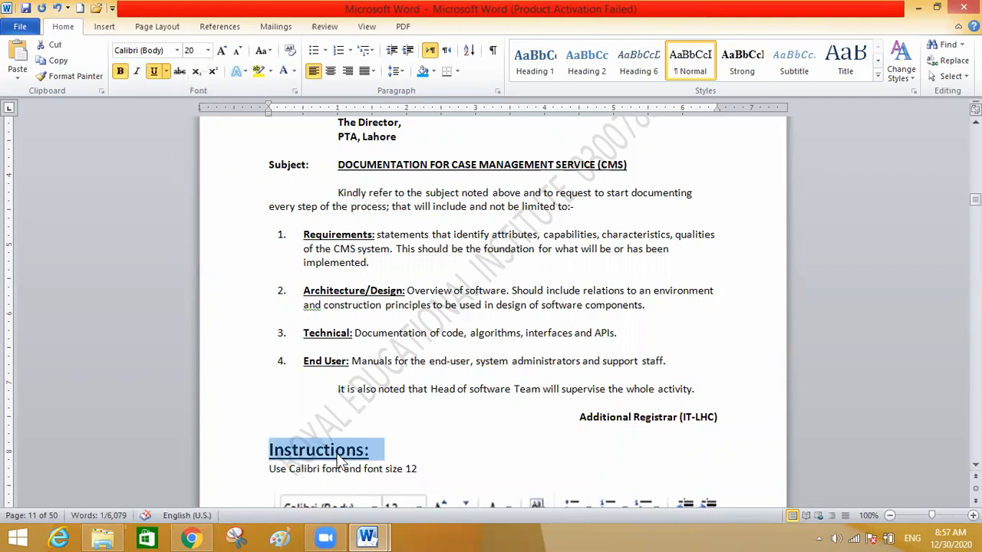
pyautogui.click(207, 51)
pyautogui.click(191, 139)
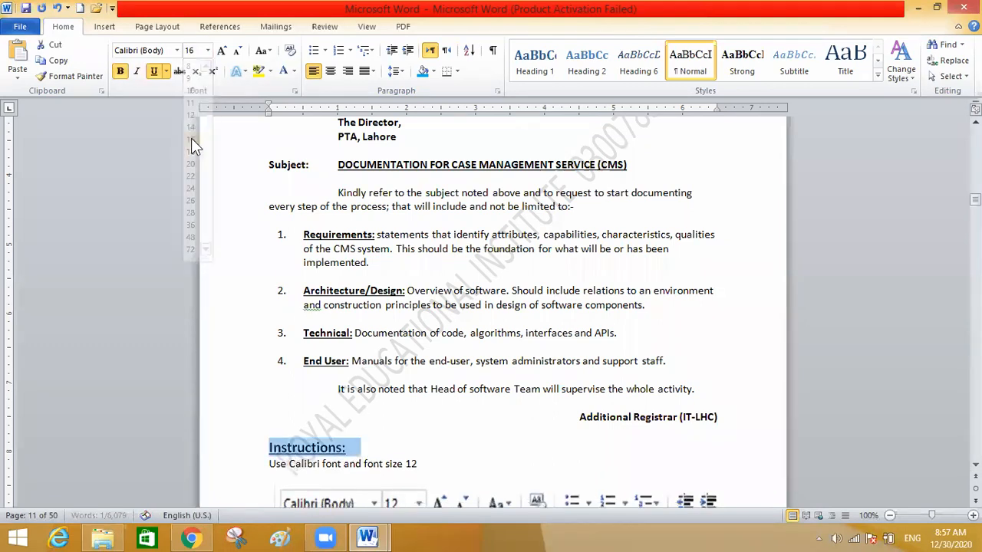